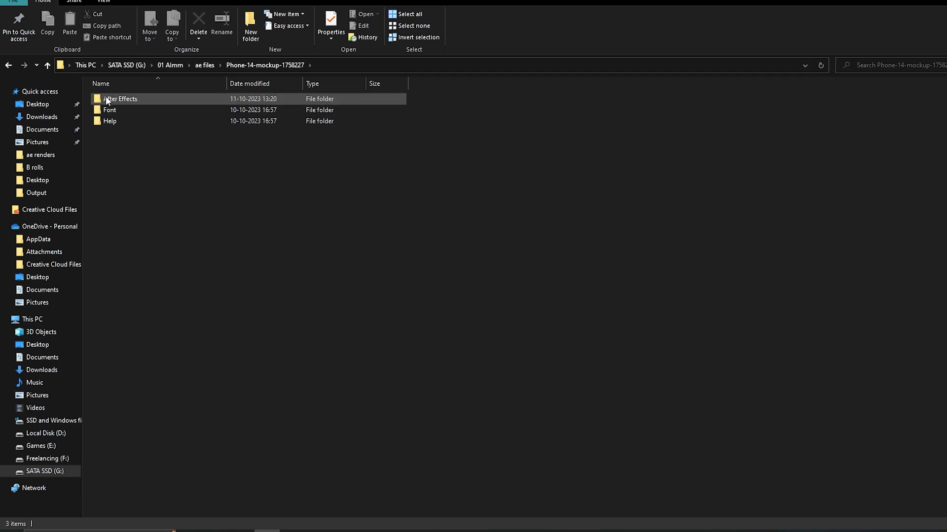
# Open the After Effects folder inside the Phone-14-mockup-1758227 template folder.
pyautogui.doubleClick(150, 122)
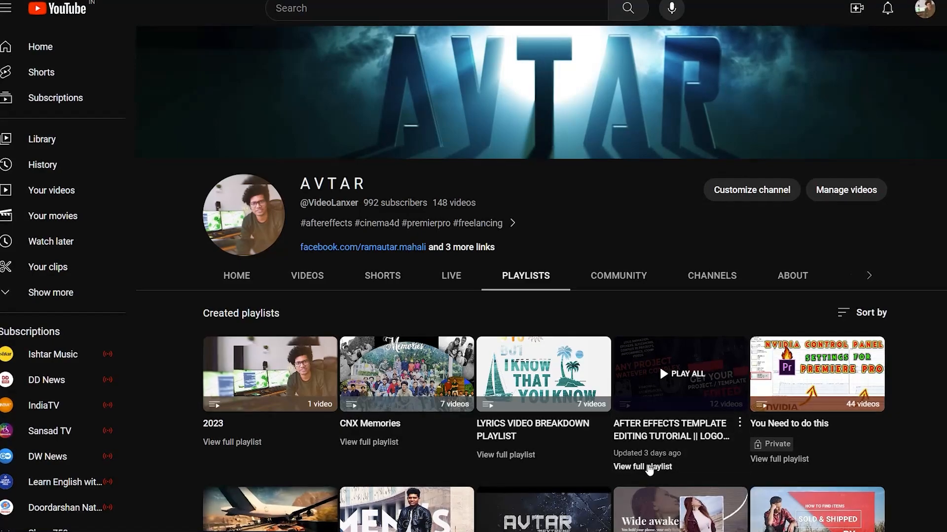
# Switch to YouTube, open the full After Effects template editing tutorial playlist and browse its videos.
pyautogui.click(643, 465)
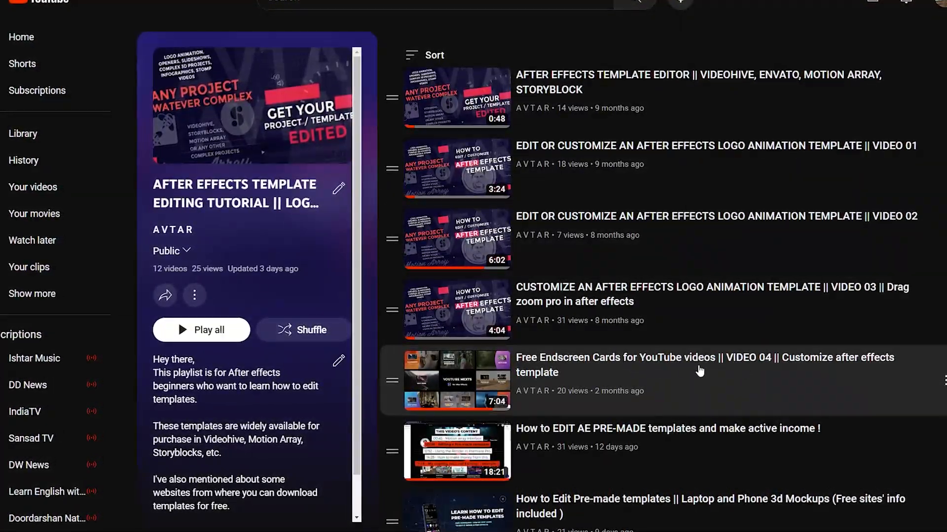
pyautogui.scroll(-2, 641, 372)
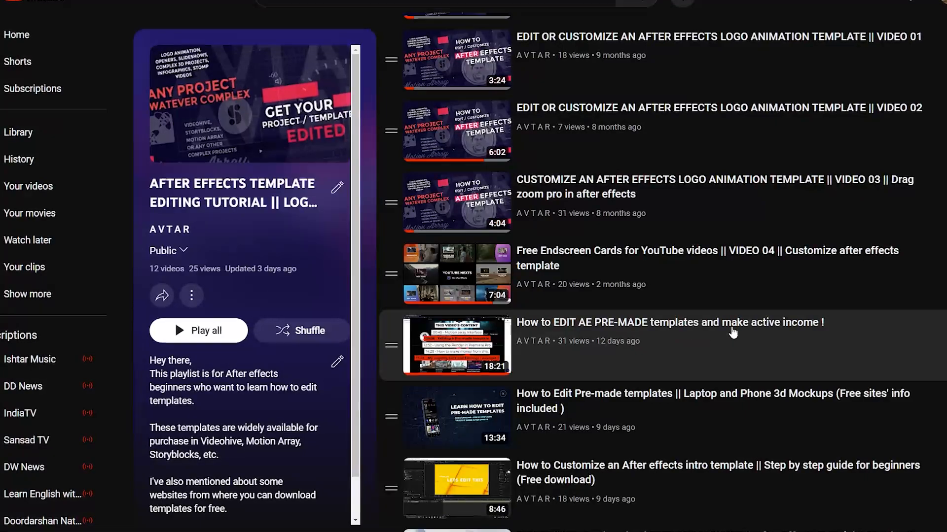
pyautogui.scroll(-2, 733, 325)
pyautogui.scroll(-3, 690, 345)
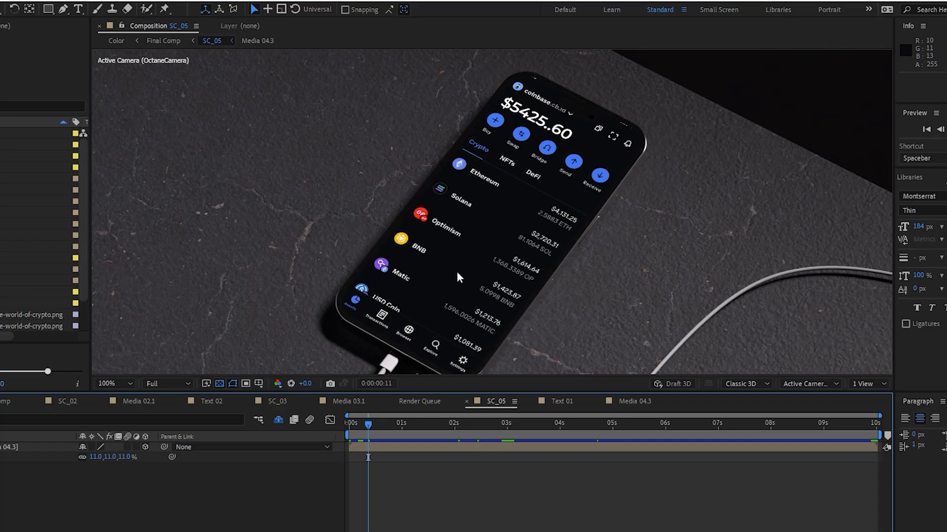
# Switch to After Effects and scrub the SC_05 composition forward to 0:00:07:21 to preview the phone shot.
pyautogui.moveTo(399, 431); pyautogui.dragTo(552, 429)
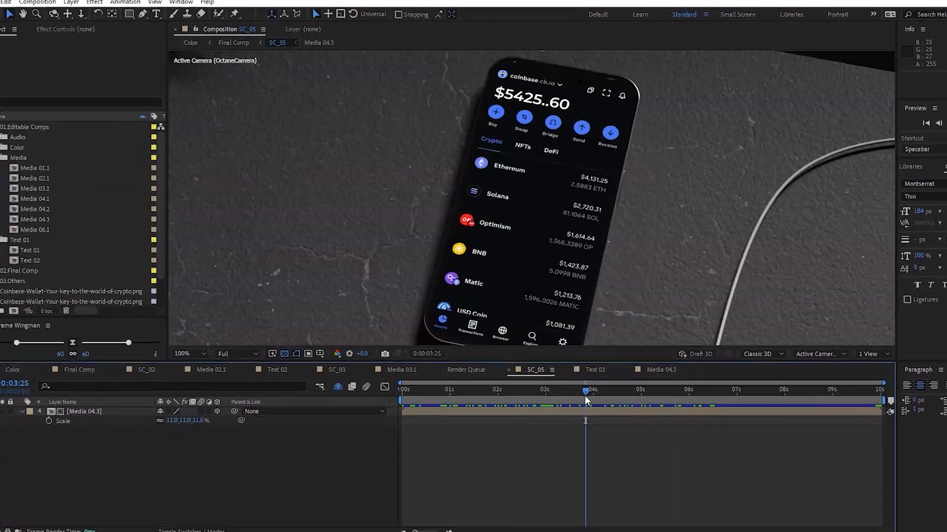
pyautogui.moveTo(585, 395); pyautogui.dragTo(770, 395)
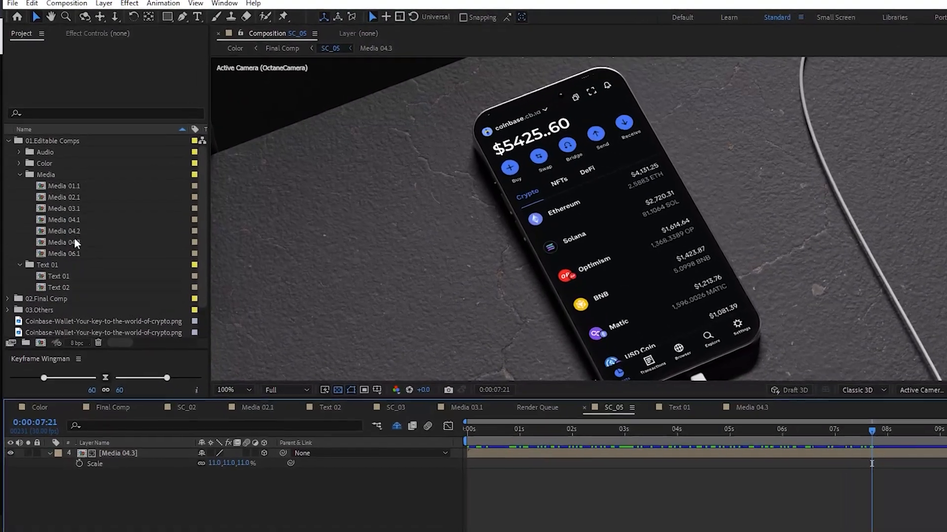
# Collapse the Media and Text 01 folders and review the subfolders of 01.Editable Comps in the project.
pyautogui.click(20, 175)
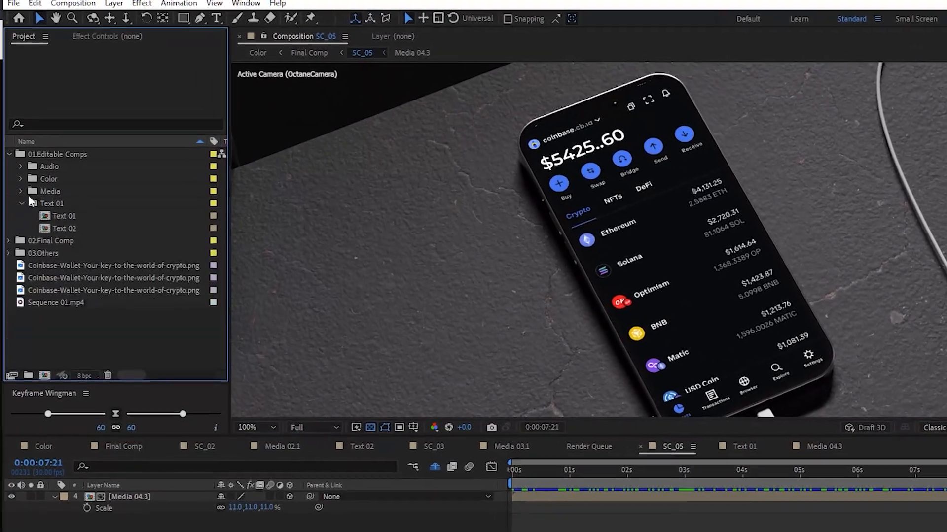
pyautogui.click(20, 186)
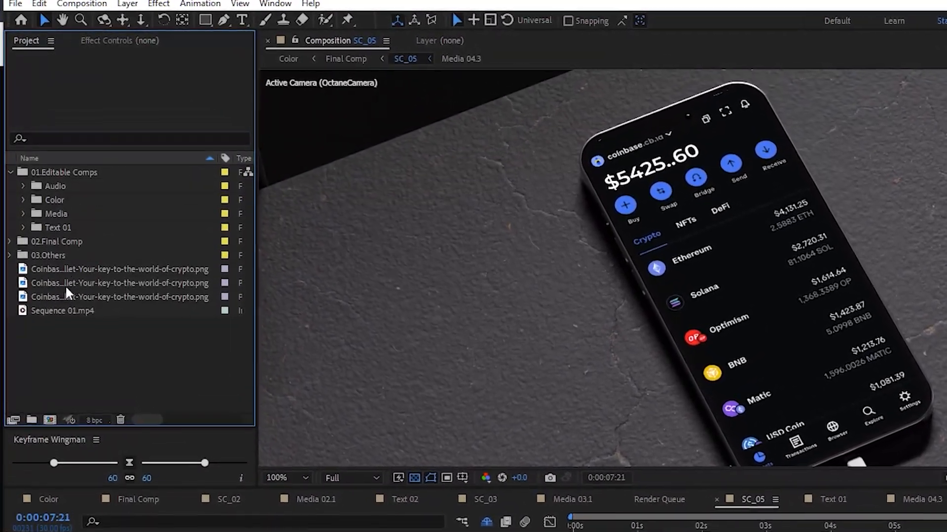
pyautogui.click(57, 175)
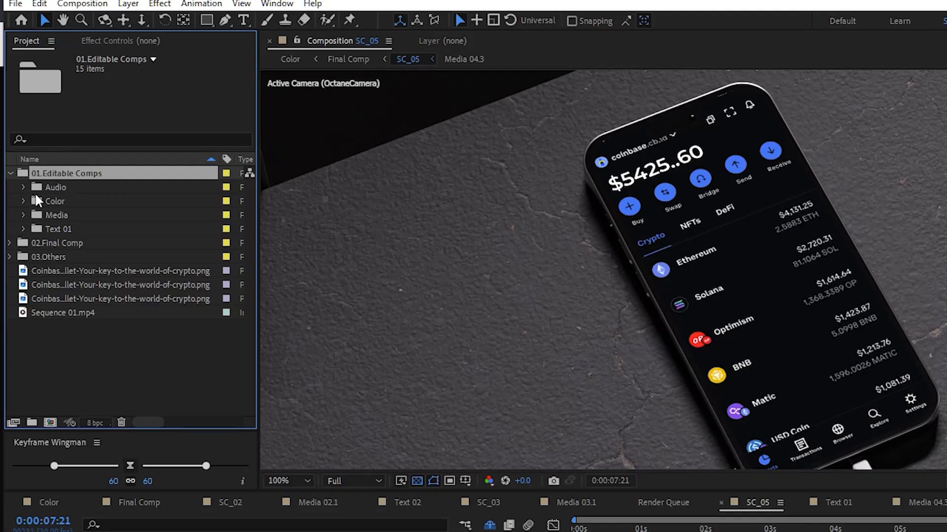
pyautogui.click(53, 200)
pyautogui.click(60, 217)
pyautogui.click(72, 230)
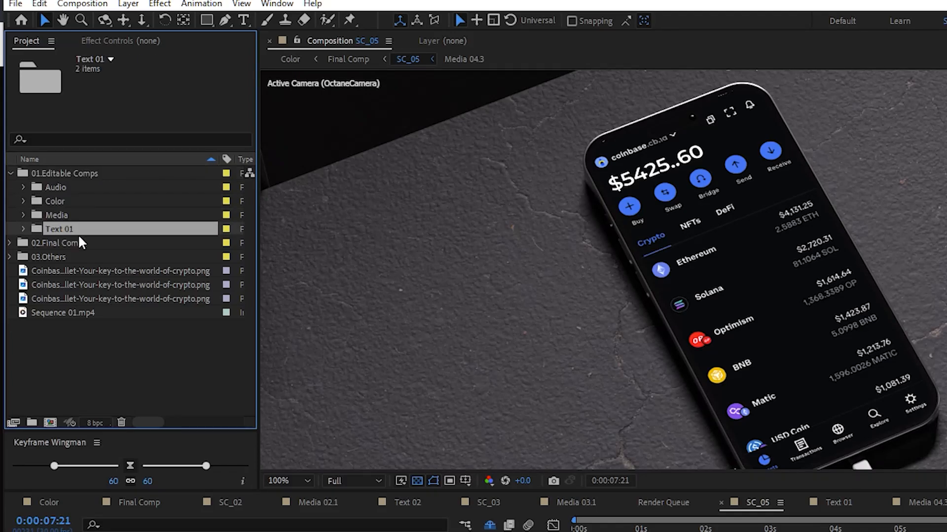
pyautogui.click(61, 214)
pyautogui.click(57, 226)
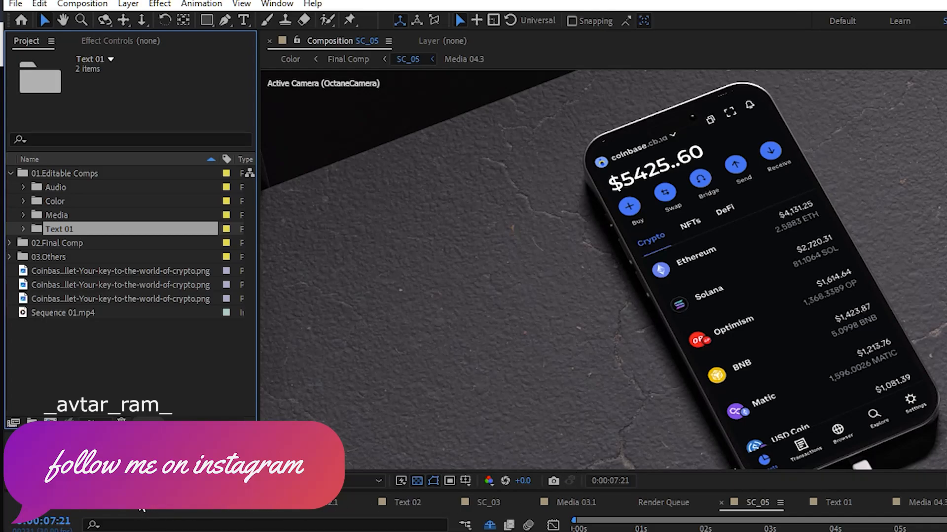
# Expand the 02.Final Comp folder and close all composition timelines except Color.
pyautogui.click(10, 244)
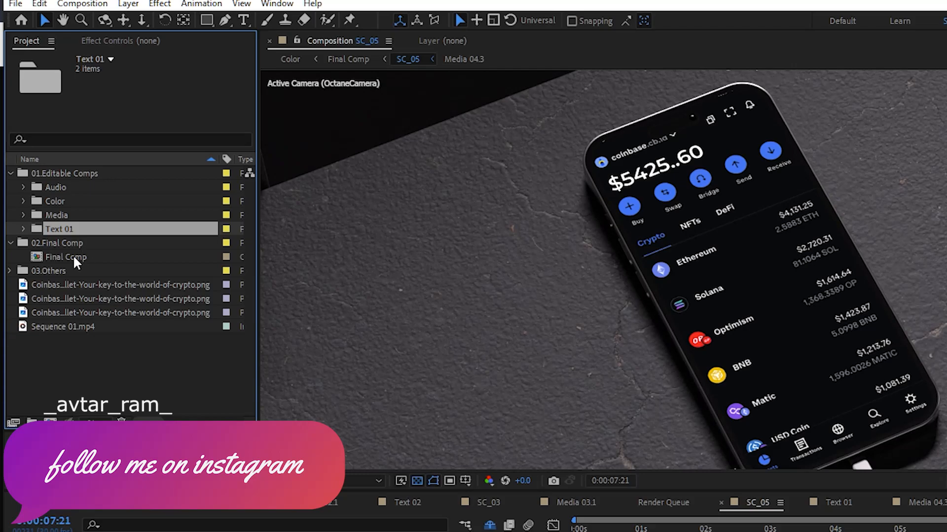
pyautogui.click(52, 504)
pyautogui.click(73, 502)
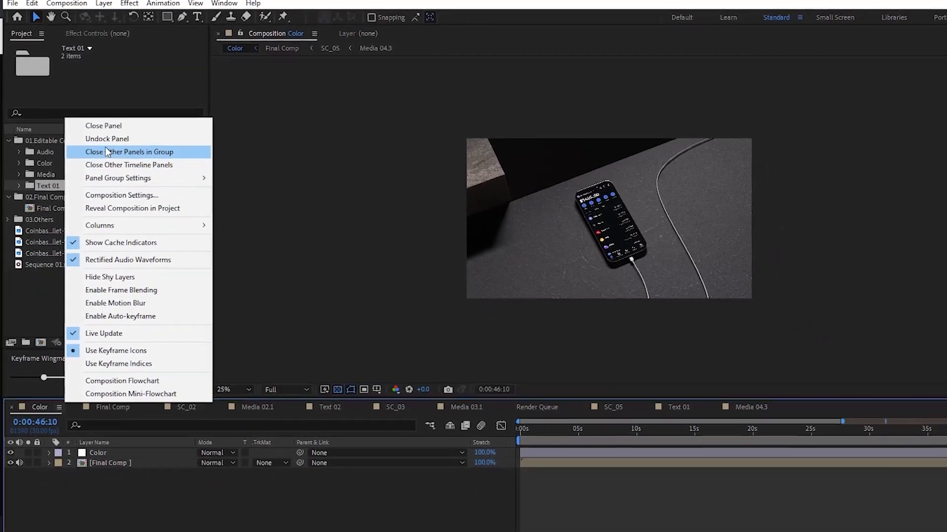
pyautogui.click(122, 150)
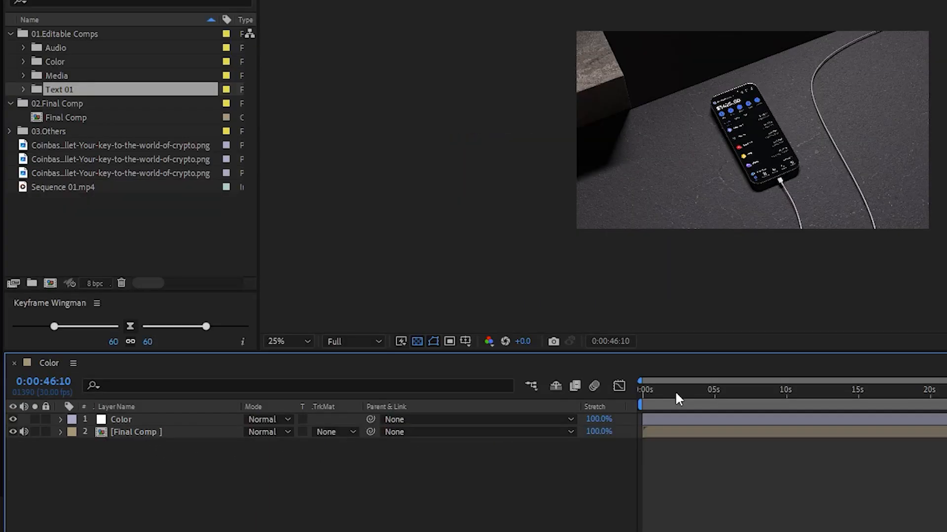
# Open the Final Comp composition from the project and set its current time to 0:00:06:13.
pyautogui.click(538, 420)
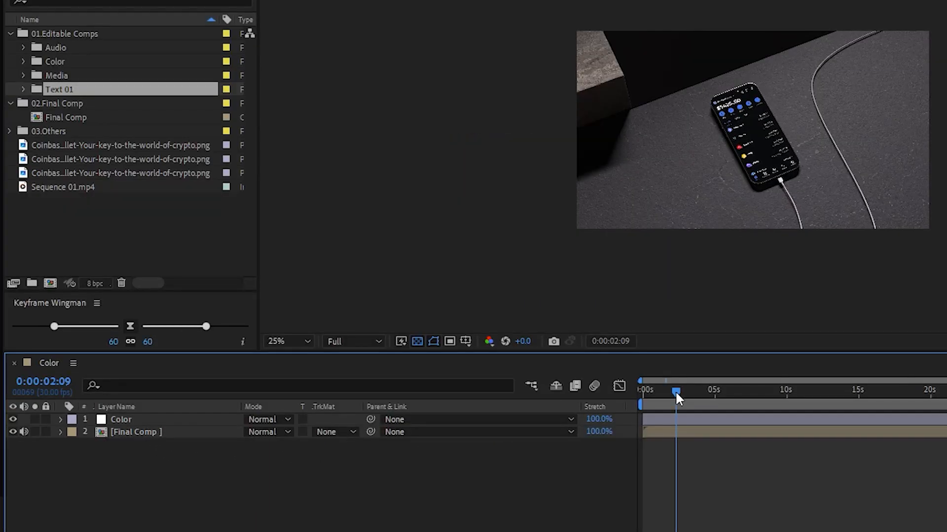
pyautogui.doubleClick(64, 117)
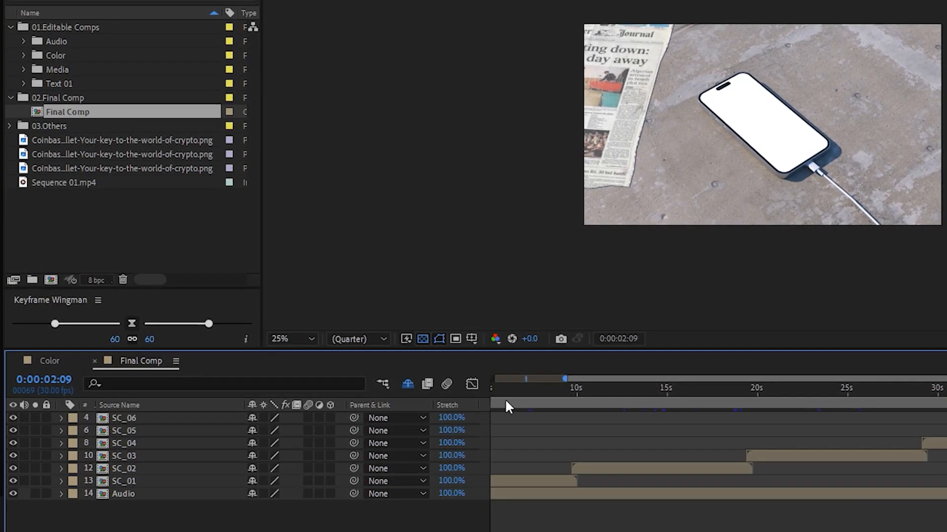
pyautogui.click(513, 394)
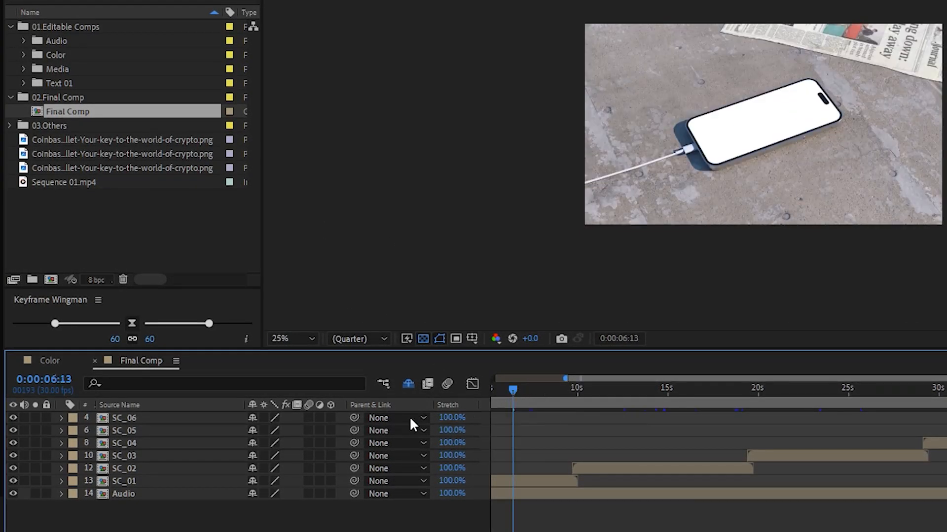
# Go through the scene layers SC_01 to SC_06 in Final Comp and close the Color timeline.
pyautogui.click(137, 430)
pyautogui.click(141, 481)
pyautogui.click(142, 468)
pyautogui.click(141, 443)
pyautogui.click(140, 431)
pyautogui.click(140, 418)
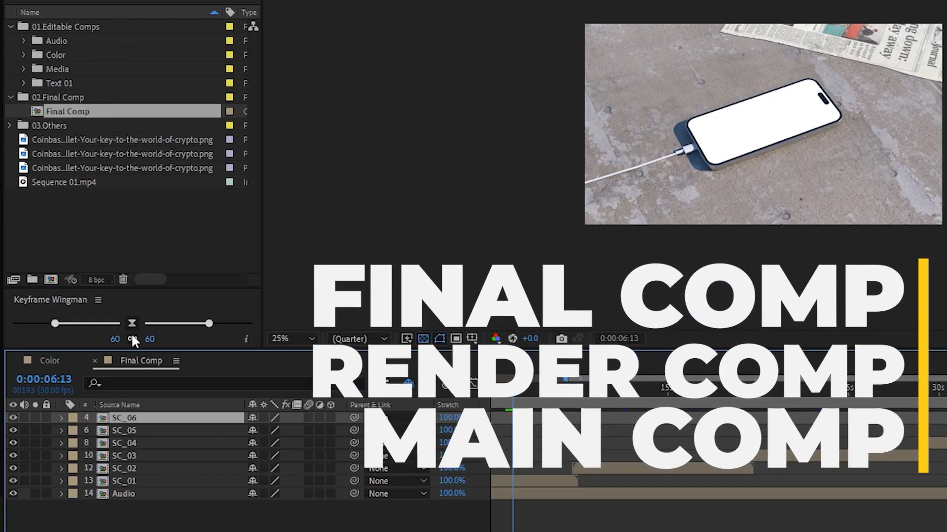
pyautogui.click(15, 360)
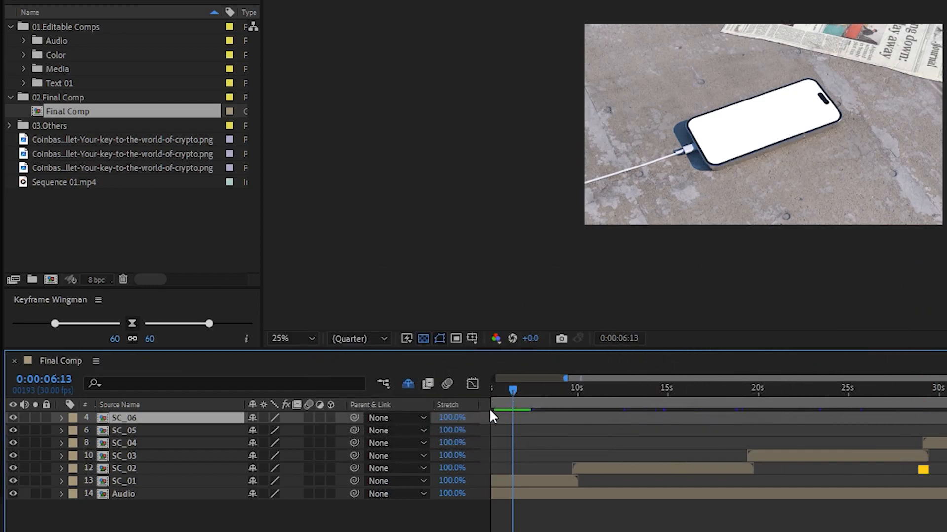
# Preview the scenes of Final Comp by moving through its timeline from SC_01 to 0:00:51:21 in SC_06.
pyautogui.moveTo(566, 379); pyautogui.dragTo(494, 379)
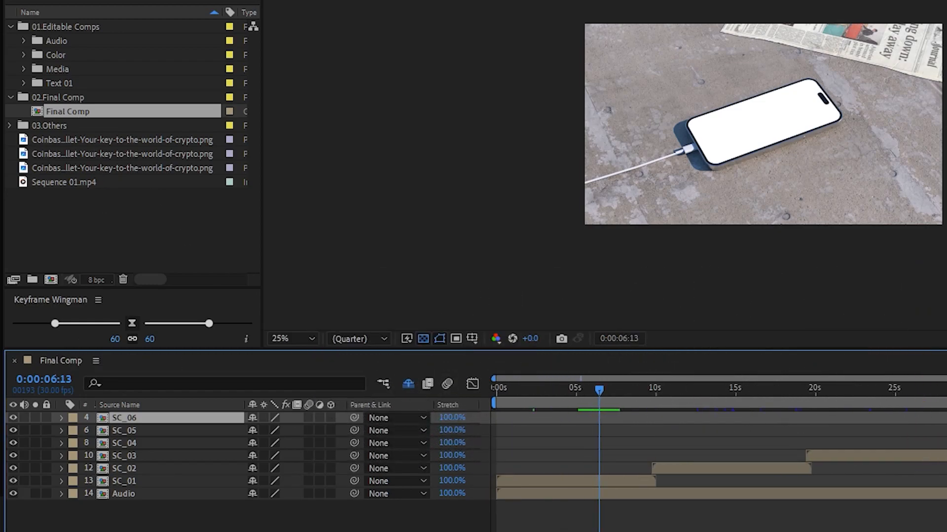
pyautogui.moveTo(939, 379); pyautogui.dragTo(946, 379)
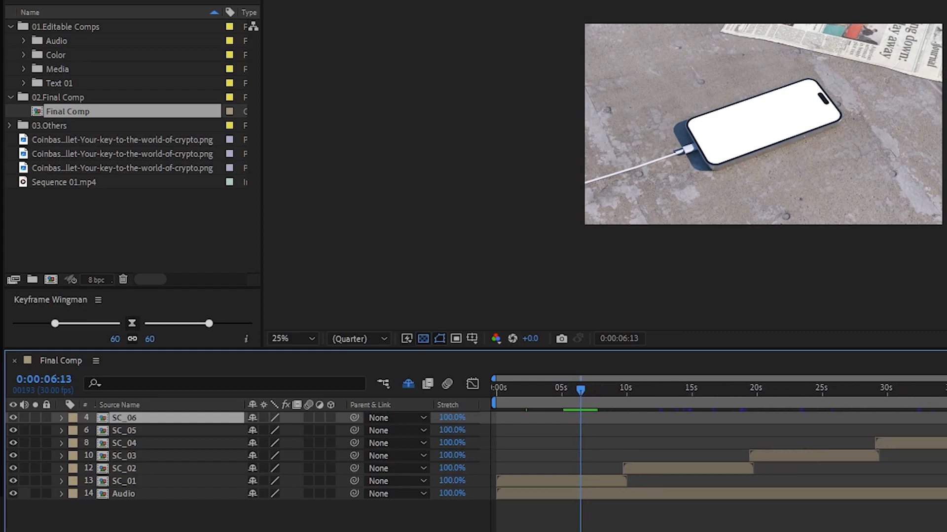
pyautogui.click(159, 479)
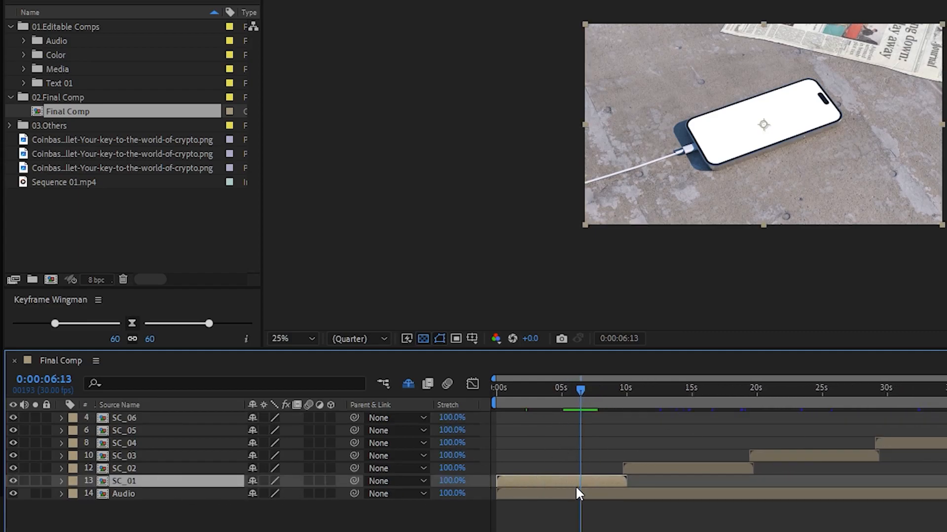
pyautogui.moveTo(578, 390); pyautogui.dragTo(671, 406)
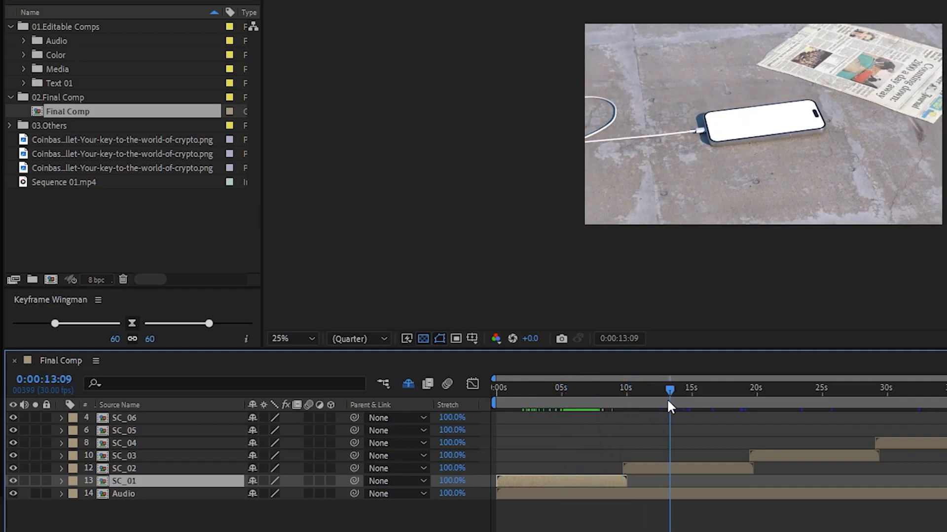
pyautogui.scroll(2, 772, 192)
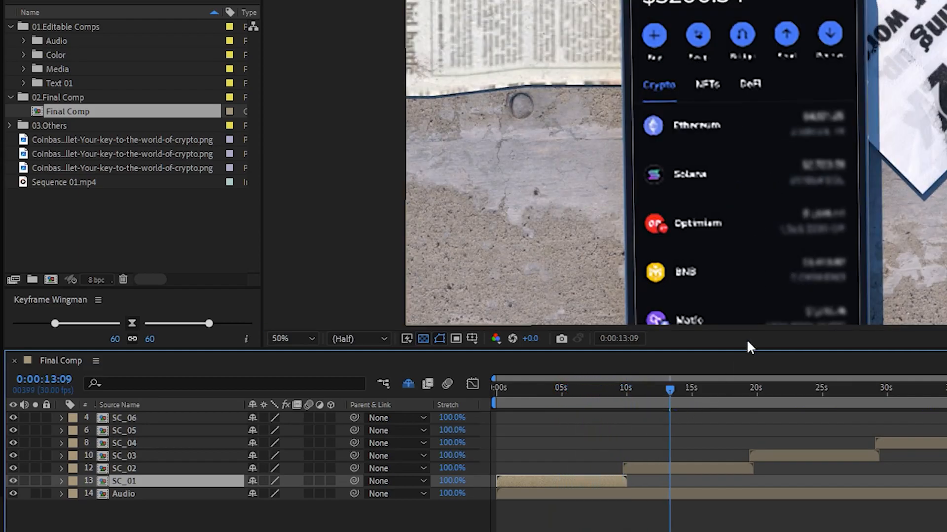
pyautogui.click(720, 395)
pyautogui.scroll(-2, 800, 249)
pyautogui.moveTo(679, 394); pyautogui.dragTo(825, 398)
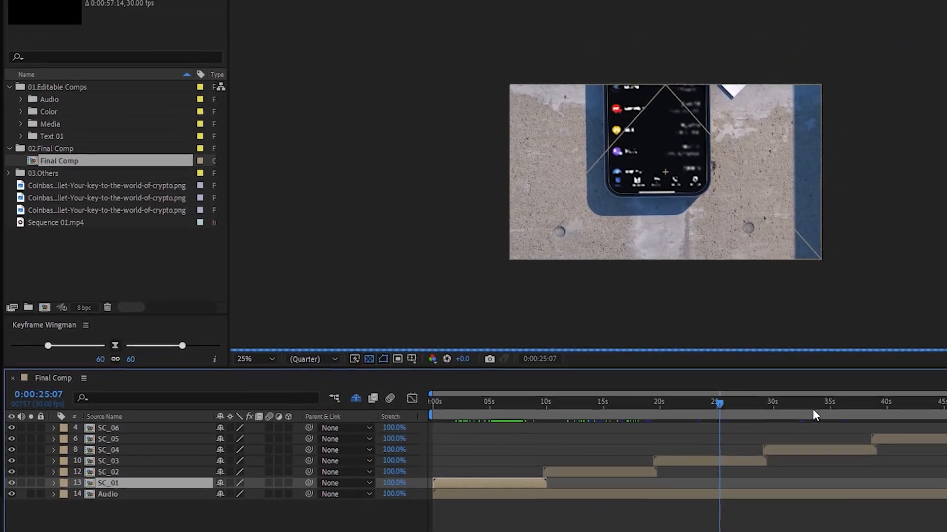
pyautogui.click(820, 403)
pyautogui.click(946, 403)
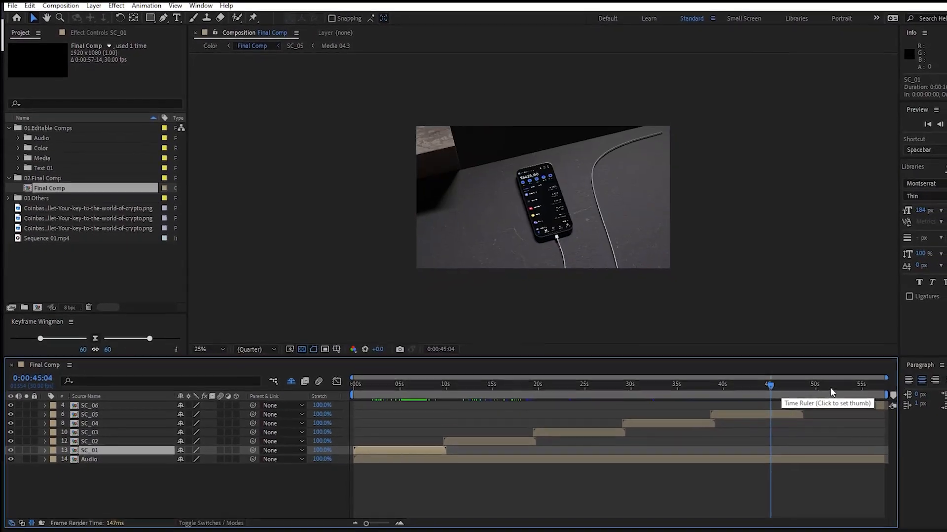
pyautogui.click(830, 388)
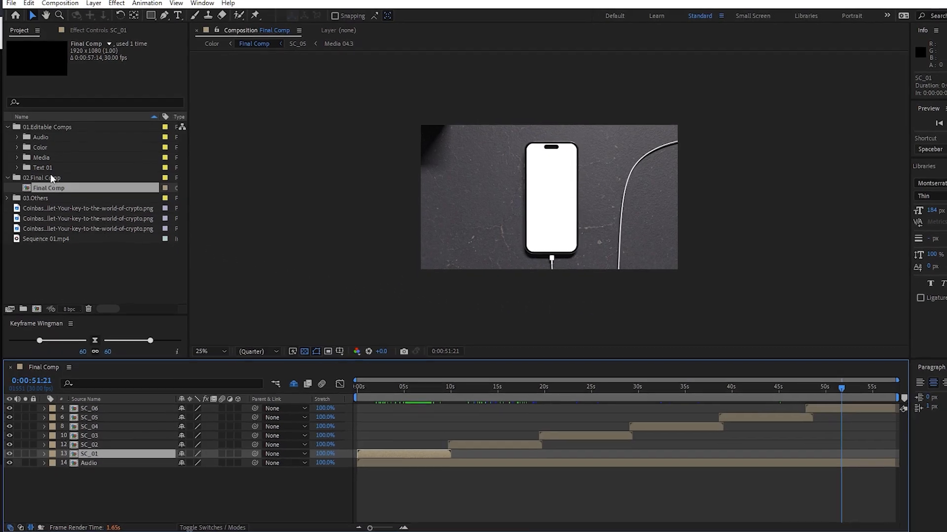
# Expand the Media folder and go through its placeholder compositions from Media 01.1 to Media 06.1.
pyautogui.click(44, 156)
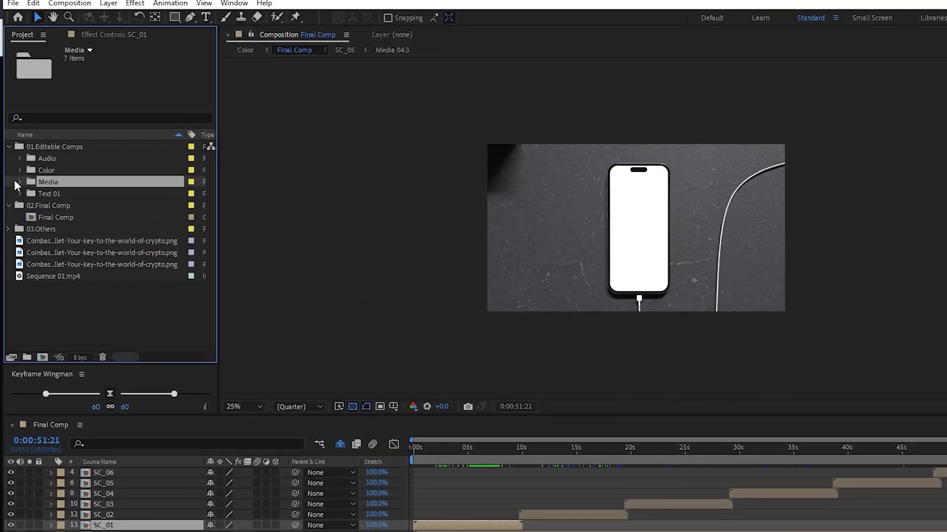
pyautogui.click(20, 178)
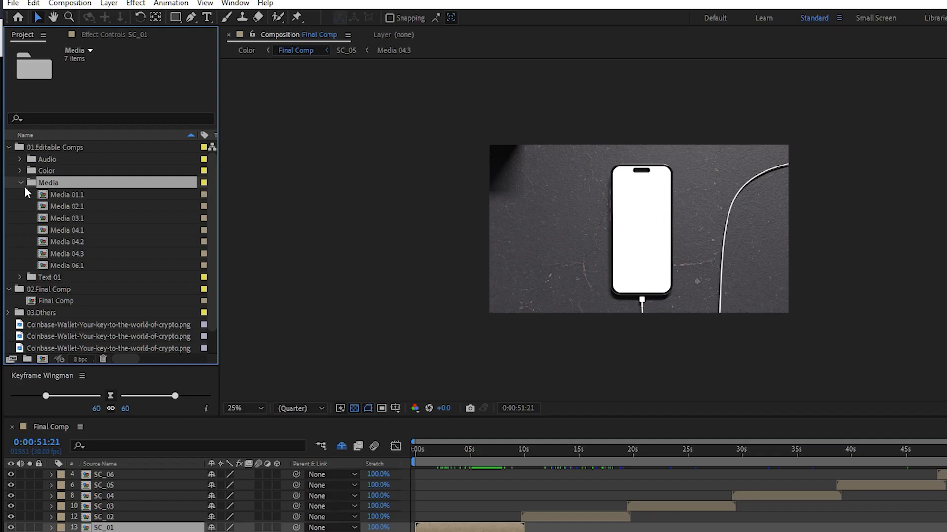
pyautogui.click(65, 265)
pyautogui.click(69, 196)
pyautogui.click(67, 207)
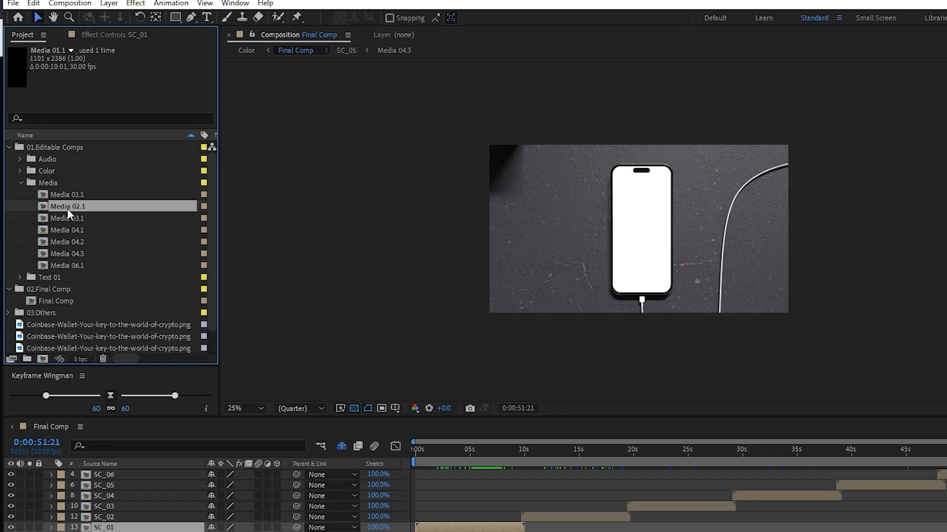
pyautogui.click(67, 220)
pyautogui.click(67, 230)
pyautogui.click(66, 241)
pyautogui.click(72, 254)
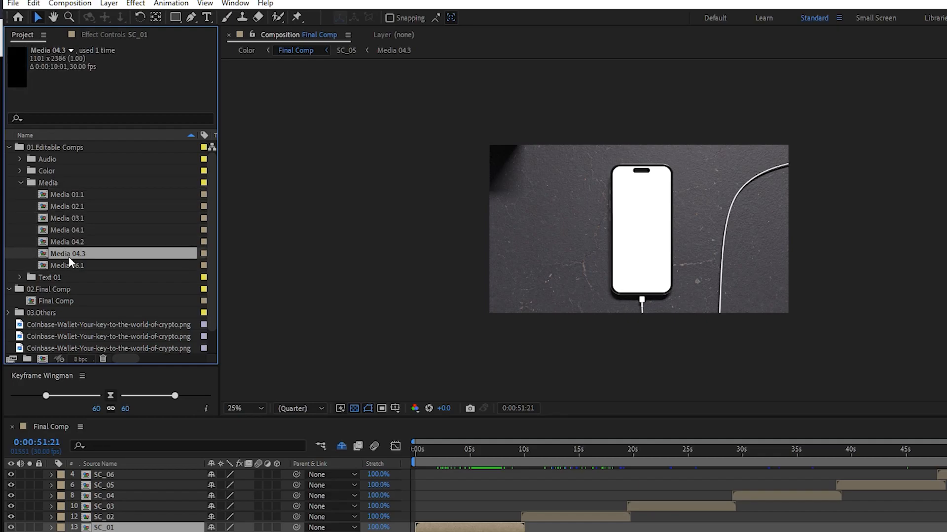
pyautogui.click(86, 266)
# Move Final Comp to 0:00:14:20, select the SC_02 layer and open the matching Media 02.1 composition.
pyautogui.click(575, 457)
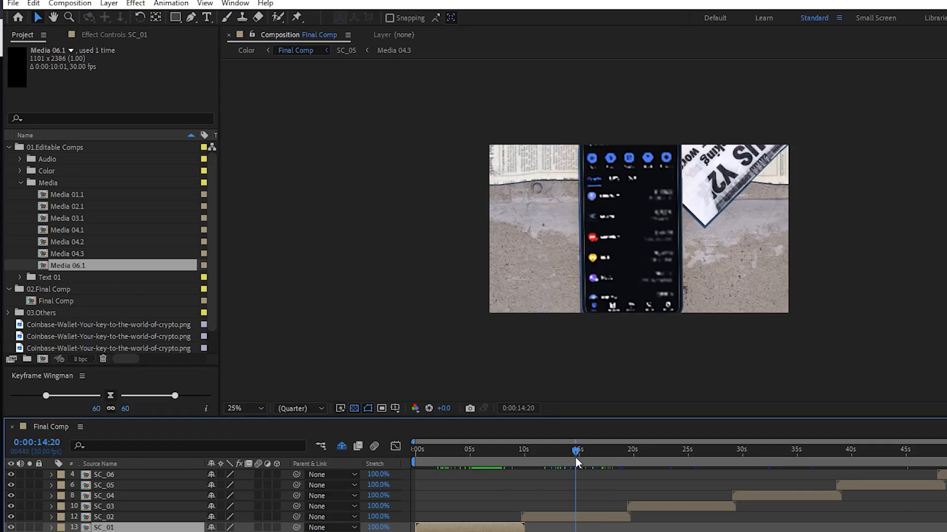
pyautogui.click(552, 514)
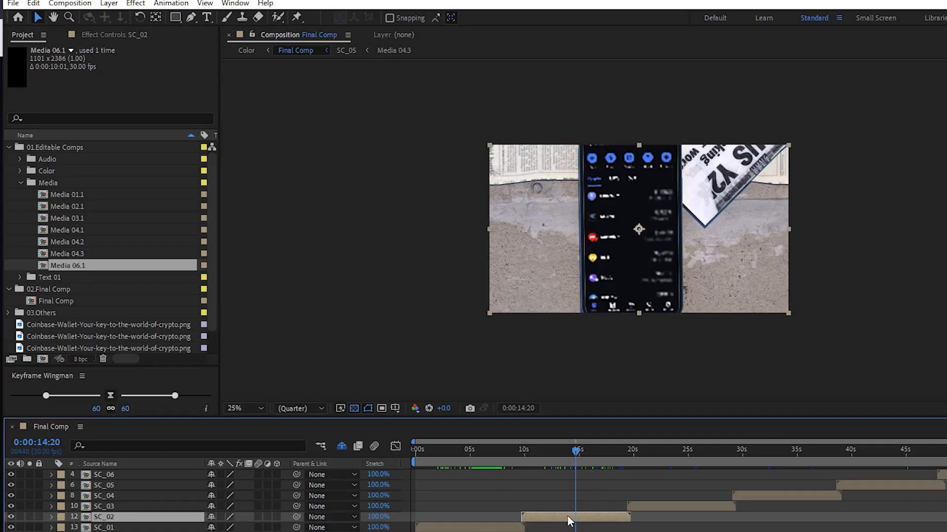
pyautogui.click(81, 207)
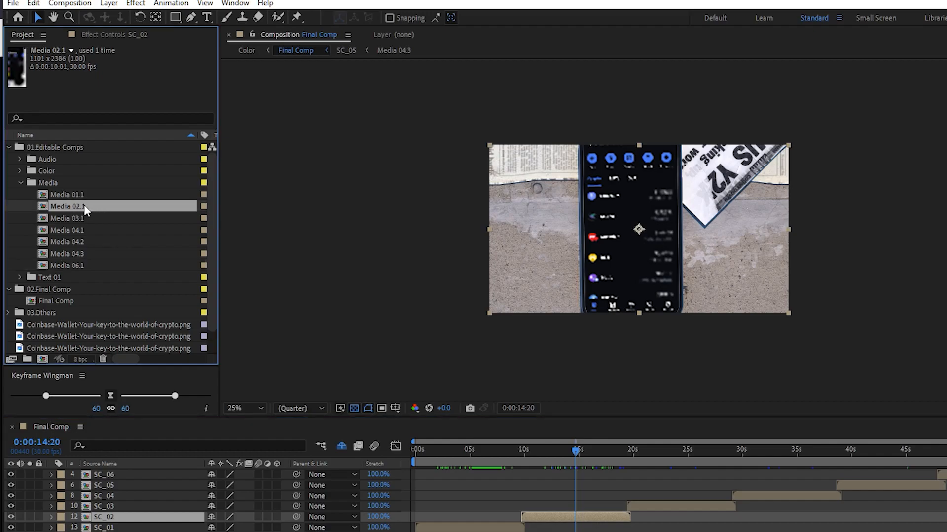
pyautogui.doubleClick(84, 205)
pyautogui.scroll(1, 655, 298)
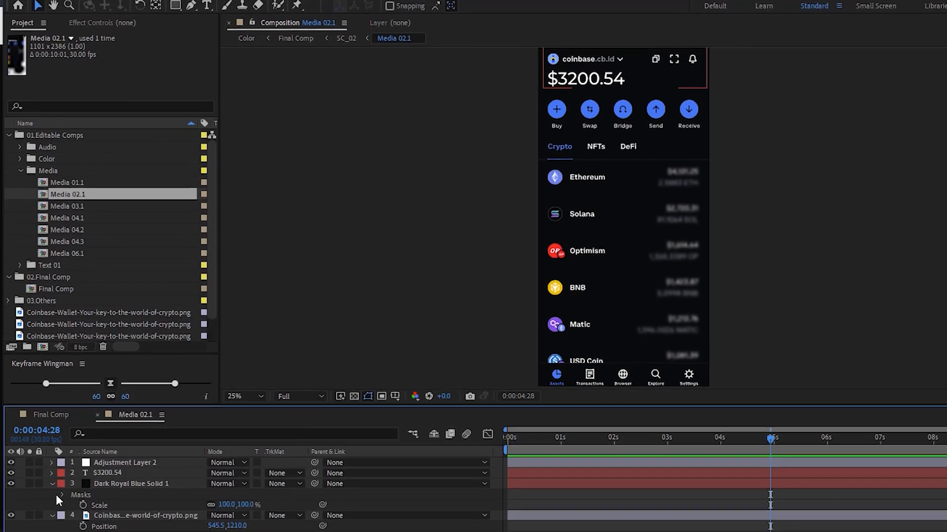
# Collapse the layer properties in Media 02.1 and hide the adjustment layer, the $3200.54 text and Dark Royal Blue Solid 1.
pyautogui.click(52, 484)
pyautogui.click(52, 492)
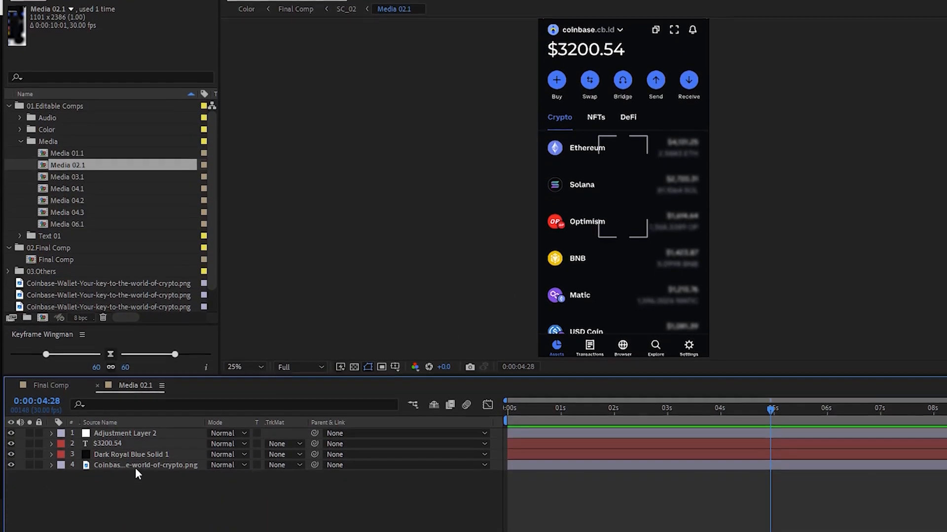
pyautogui.click(135, 466)
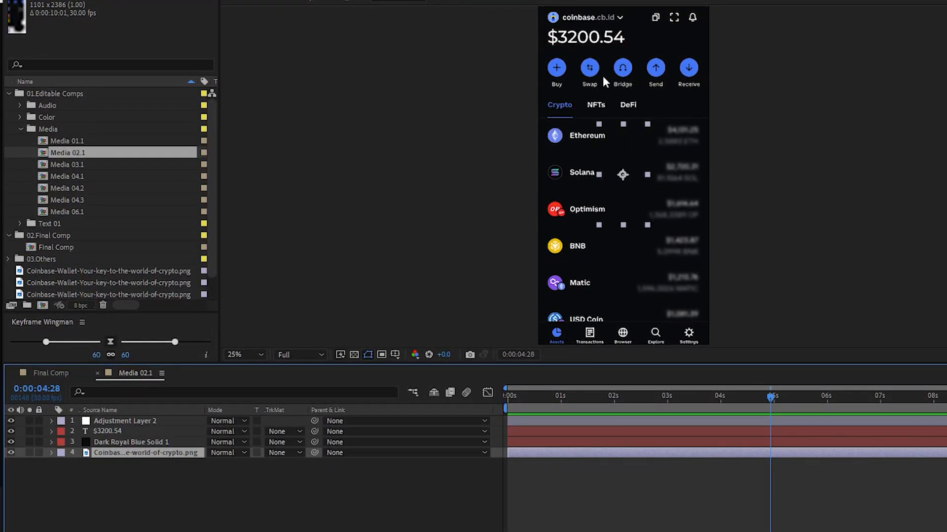
pyautogui.click(10, 431)
pyautogui.click(11, 421)
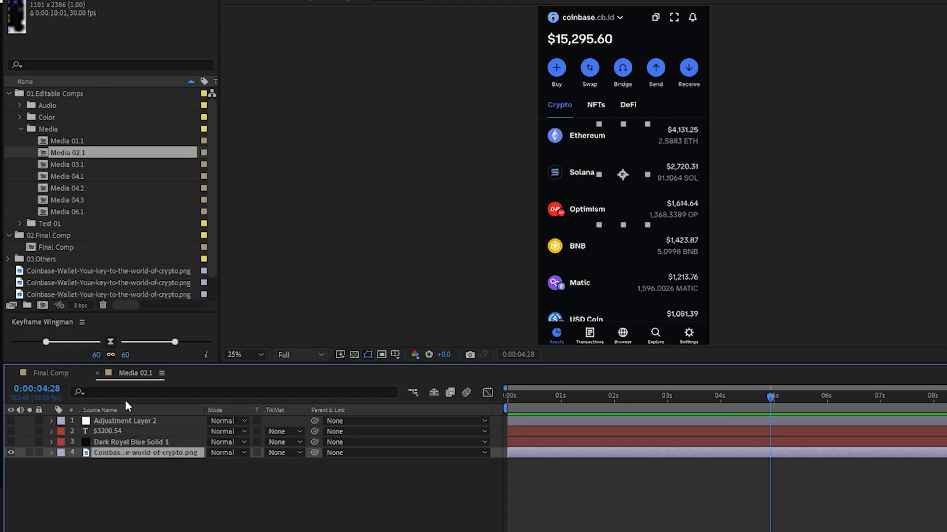
# Toggle the visibility of Dark Royal Blue Solid 1 and the screenshot layer to examine how the masked solid covers the balance.
pyautogui.click(10, 452)
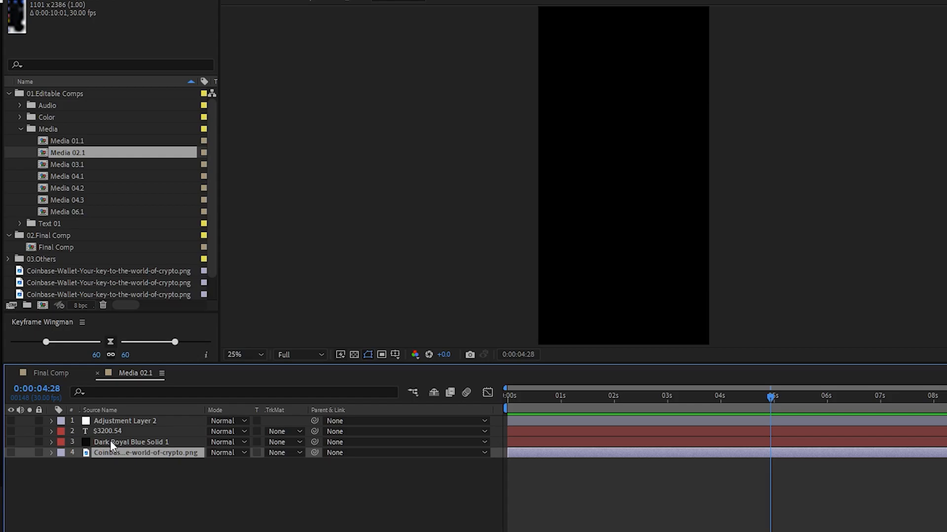
pyautogui.click(111, 442)
pyautogui.click(11, 442)
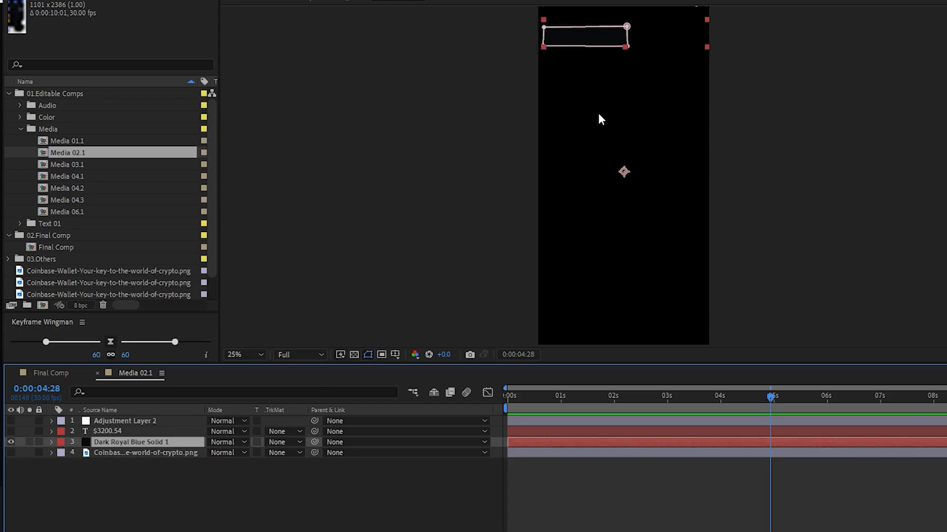
pyautogui.click(11, 453)
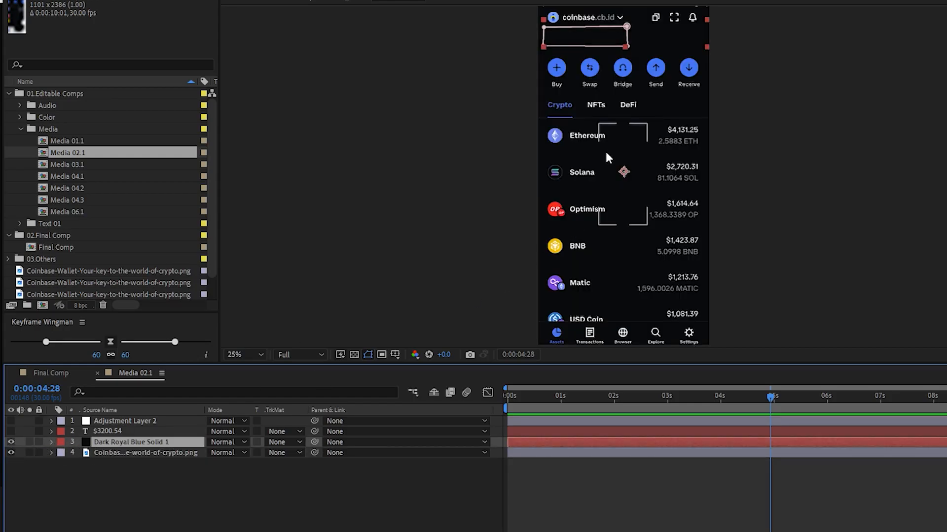
pyautogui.click(172, 464)
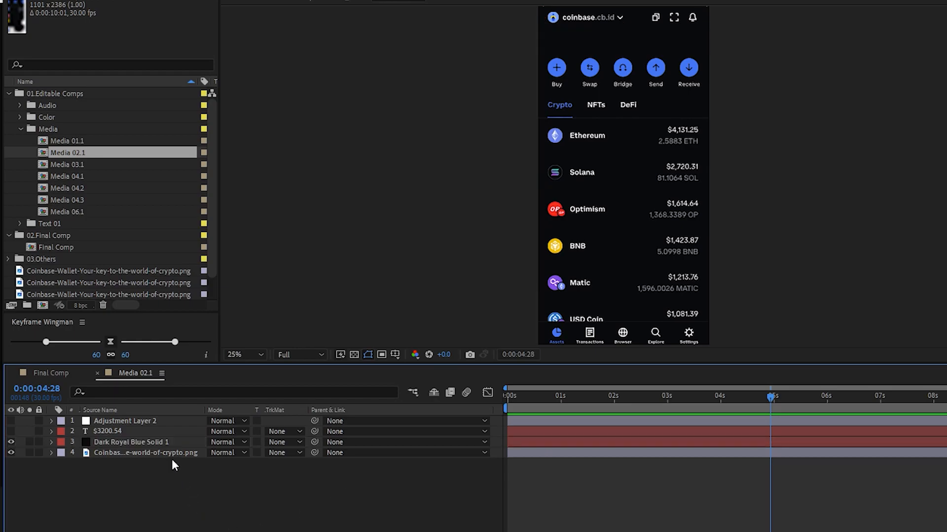
pyautogui.click(150, 442)
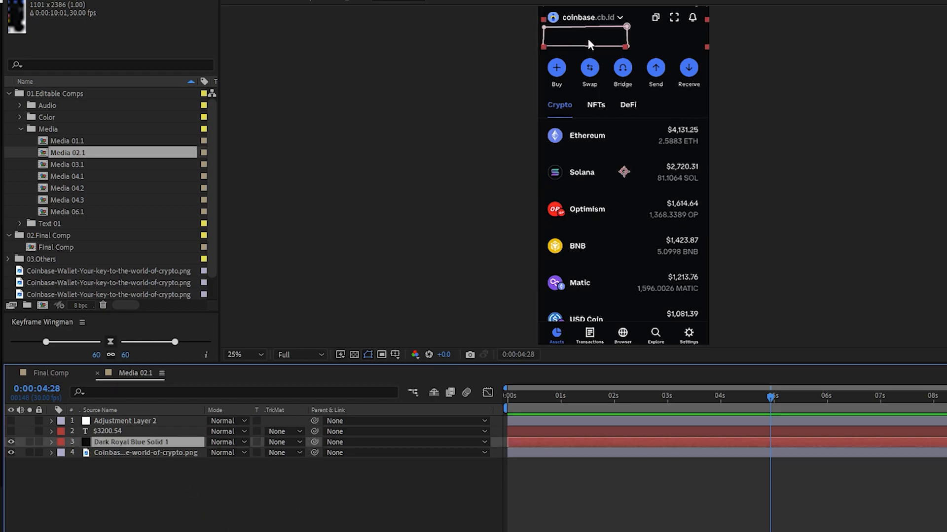
pyautogui.click(11, 442)
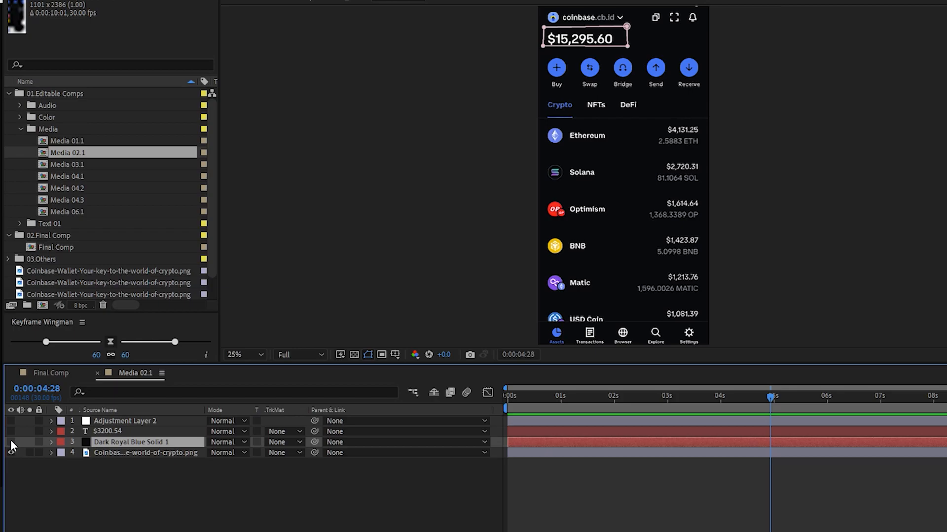
pyautogui.click(11, 442)
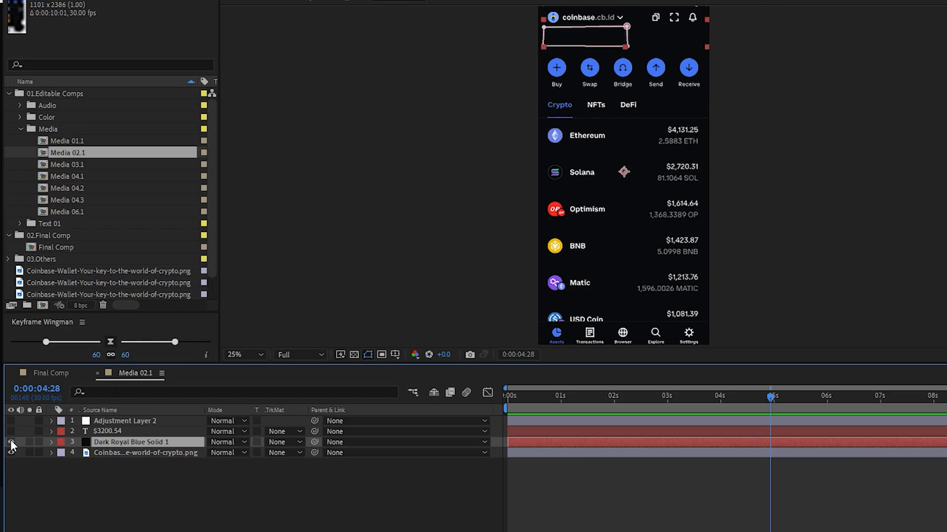
# Create a white solid of 1101 x 2386 px in Media 02.1.
pyautogui.press('F2')
pyautogui.rightClick(171, 475)
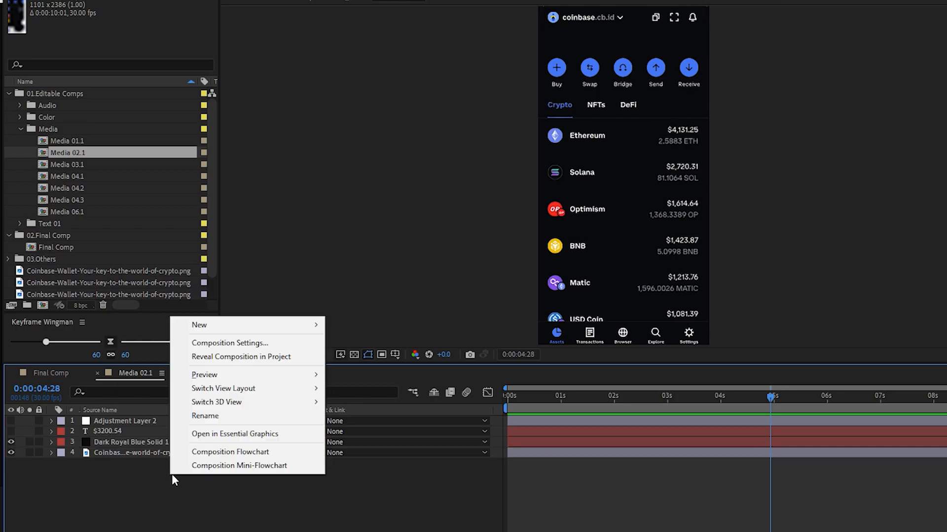
pyautogui.moveTo(202, 325)
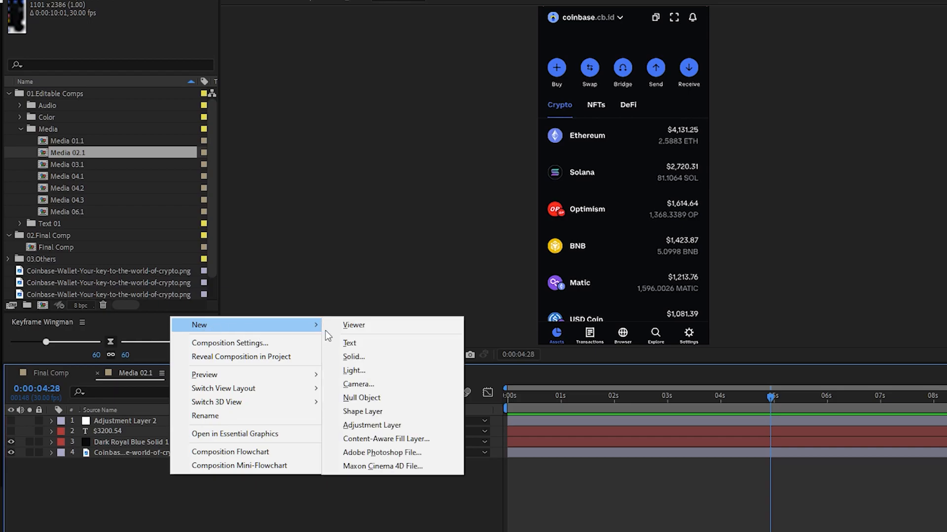
pyautogui.click(353, 357)
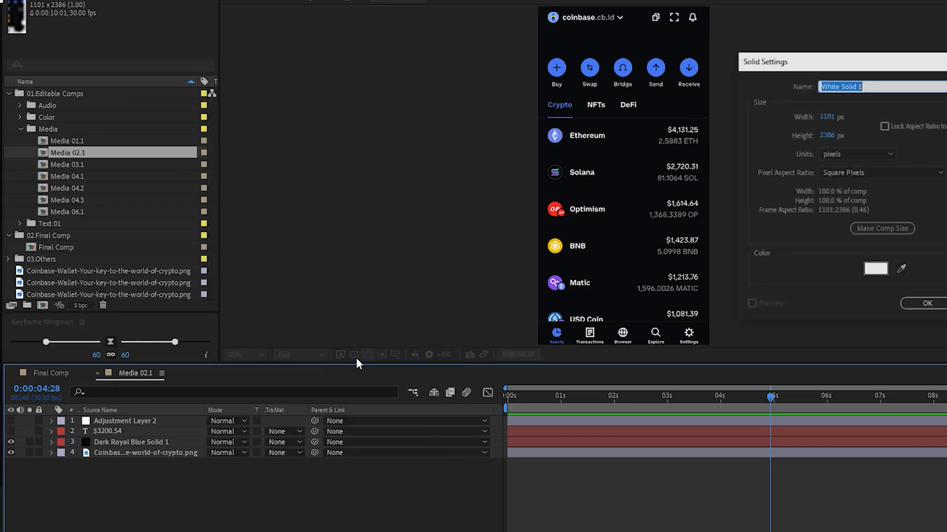
pyautogui.click(919, 304)
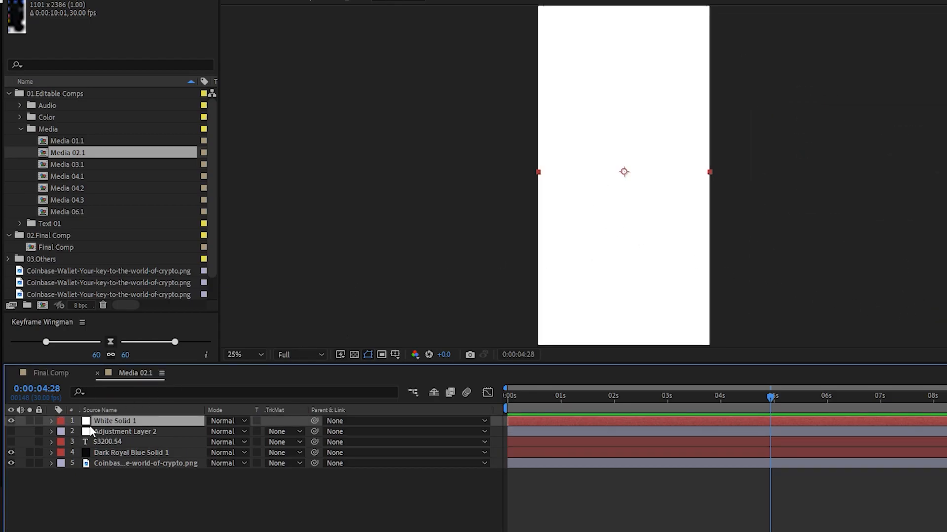
# Hide Dark Royal Blue Solid 1 and select the Coinbase screenshot layer.
pyautogui.click(112, 453)
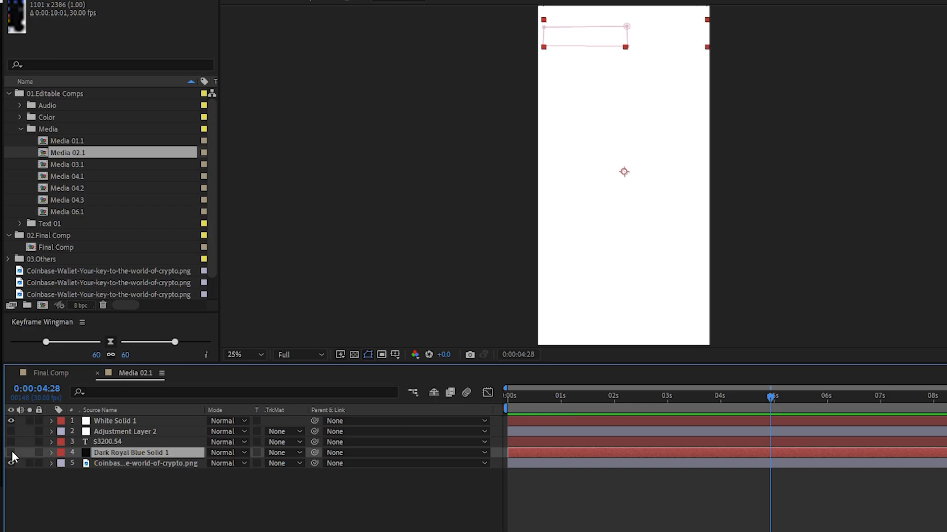
pyautogui.click(111, 463)
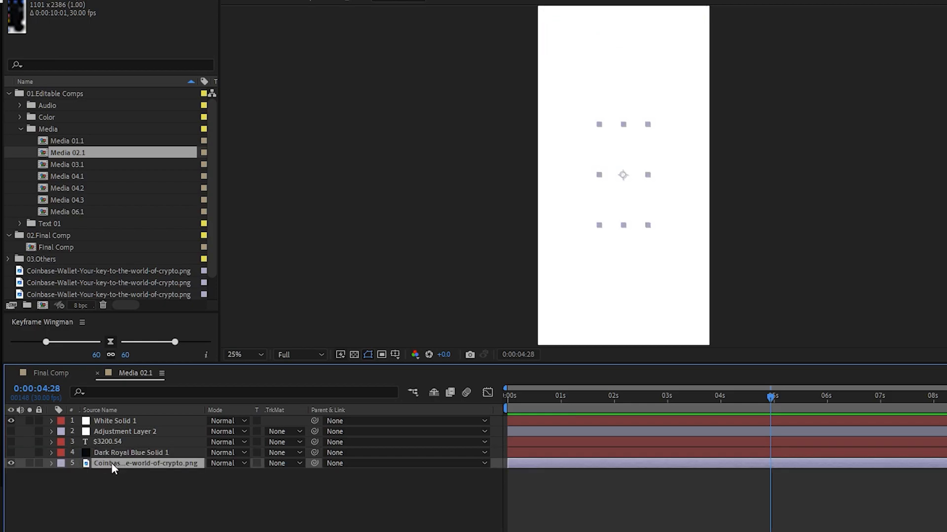
# Lower the opacity of White Solid 1 to 42% so the screenshot shows through.
pyautogui.click(116, 421)
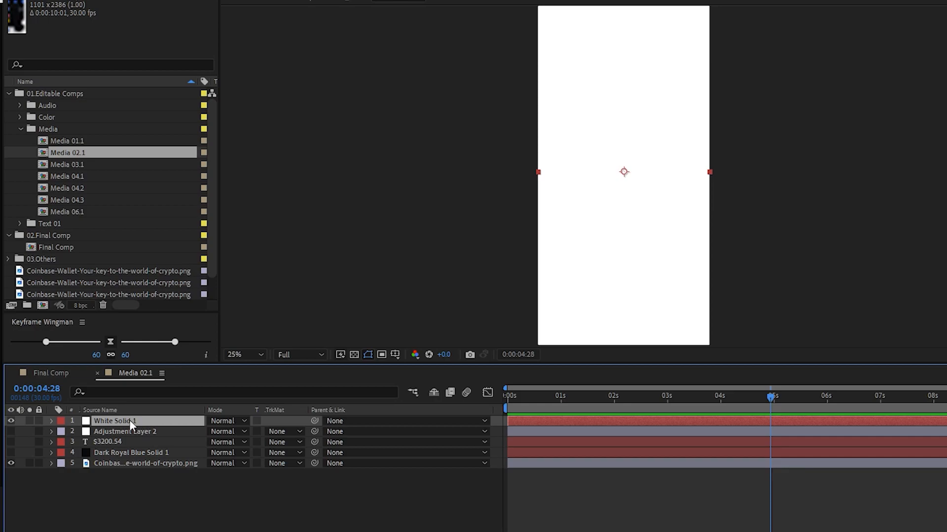
pyautogui.press('t')
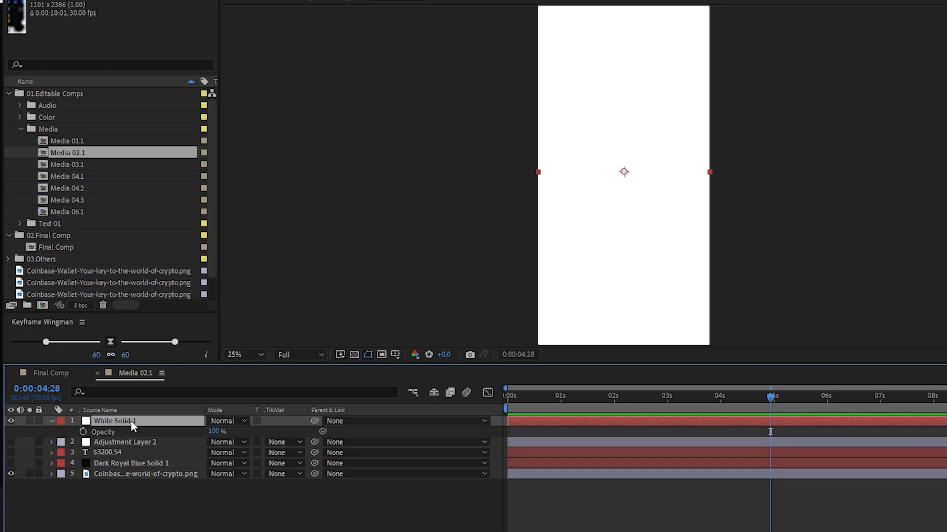
pyautogui.moveTo(215, 432); pyautogui.dragTo(175, 428)
pyautogui.click(159, 413)
pyautogui.click(151, 413)
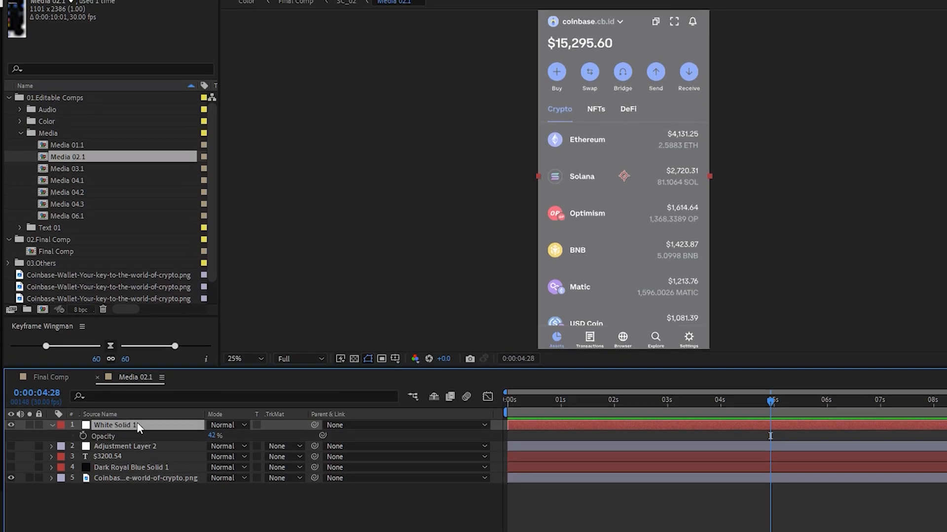
# Draw a rectangular mask on White Solid 1 around the $15,295.60 balance and set the layer's opacity to 100%.
pyautogui.click(175, 19)
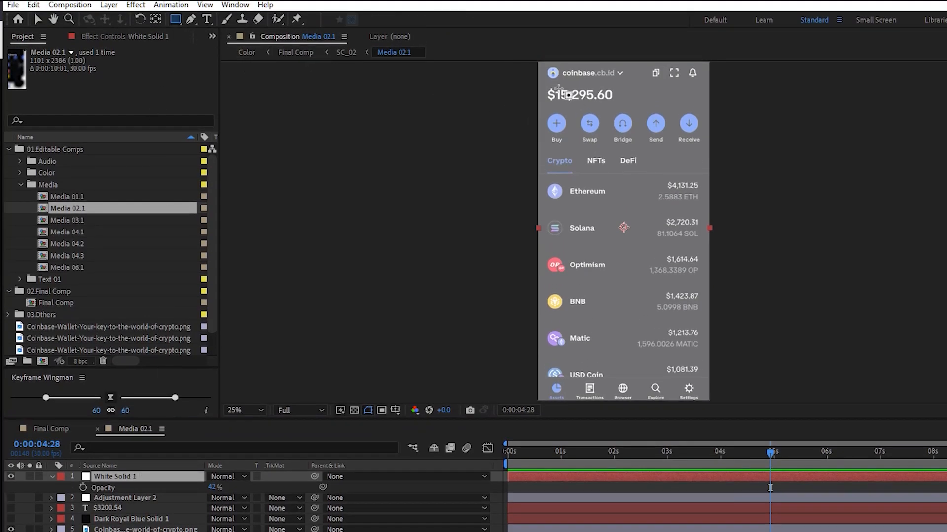
pyautogui.moveTo(538, 85); pyautogui.dragTo(621, 105)
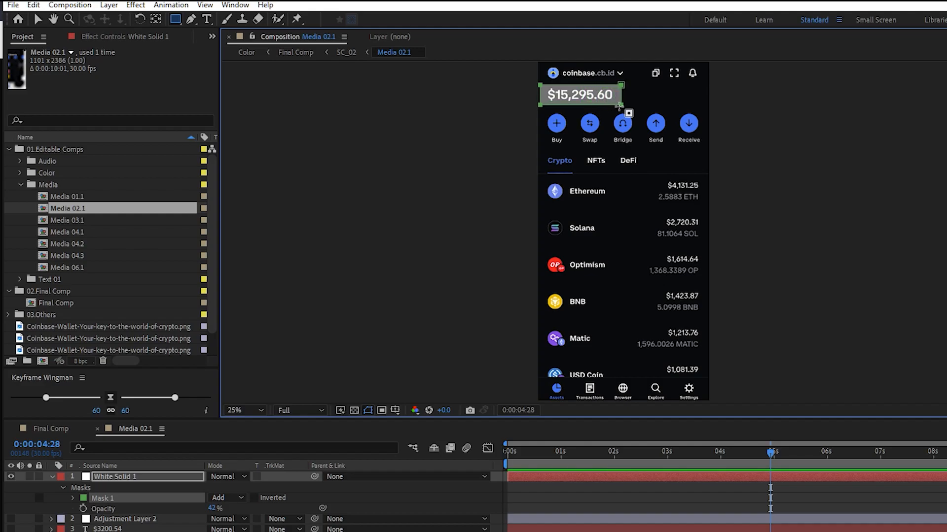
pyautogui.click(123, 477)
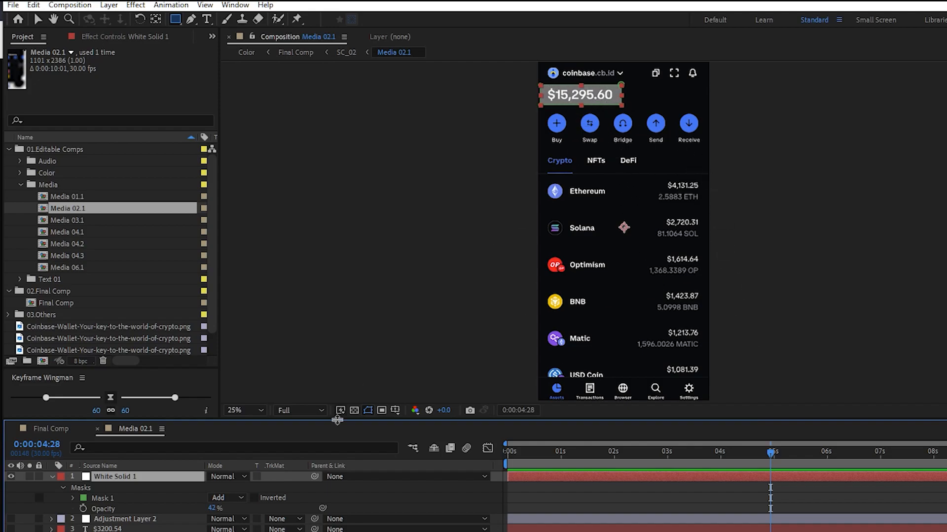
pyautogui.moveTo(213, 511); pyautogui.dragTo(276, 505)
pyautogui.click(306, 509)
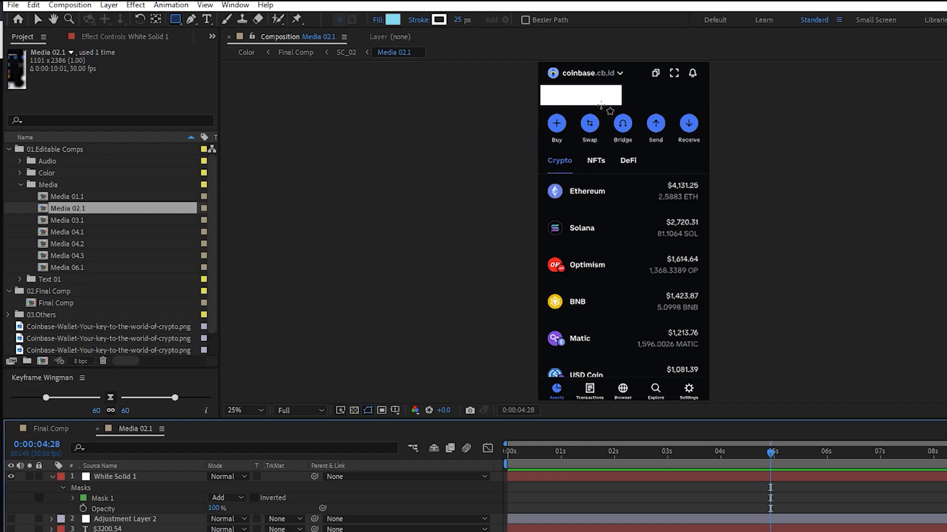
# Change the masked white solid's color to black in its solid settings.
pyautogui.click(123, 476)
pyautogui.doubleClick(123, 475)
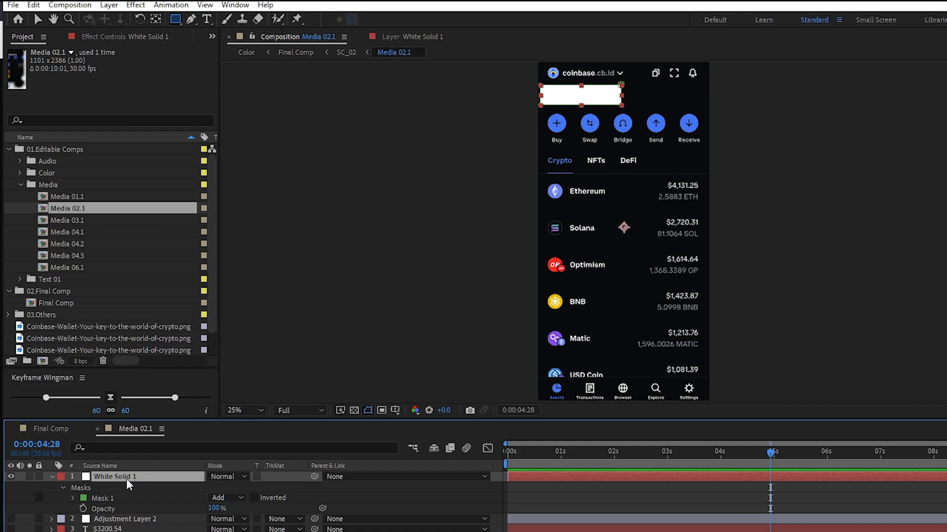
pyautogui.click(109, 5)
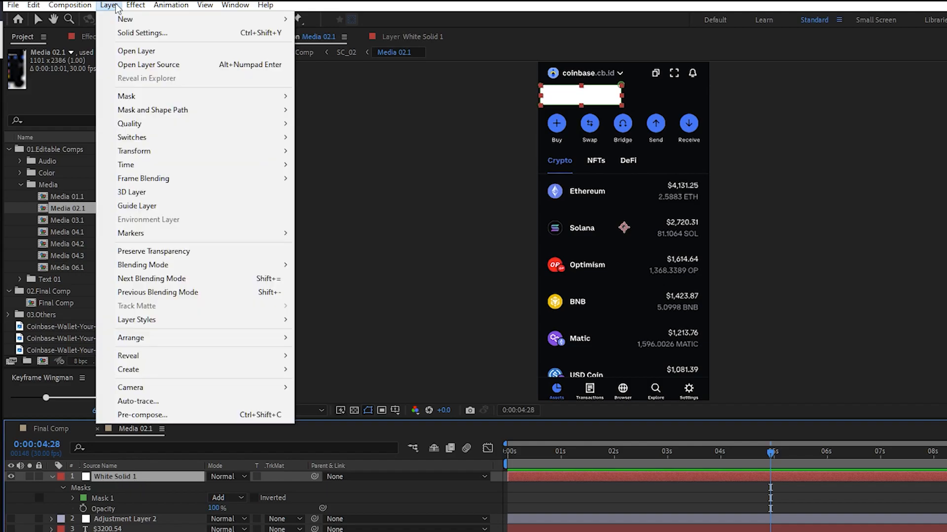
pyautogui.click(134, 33)
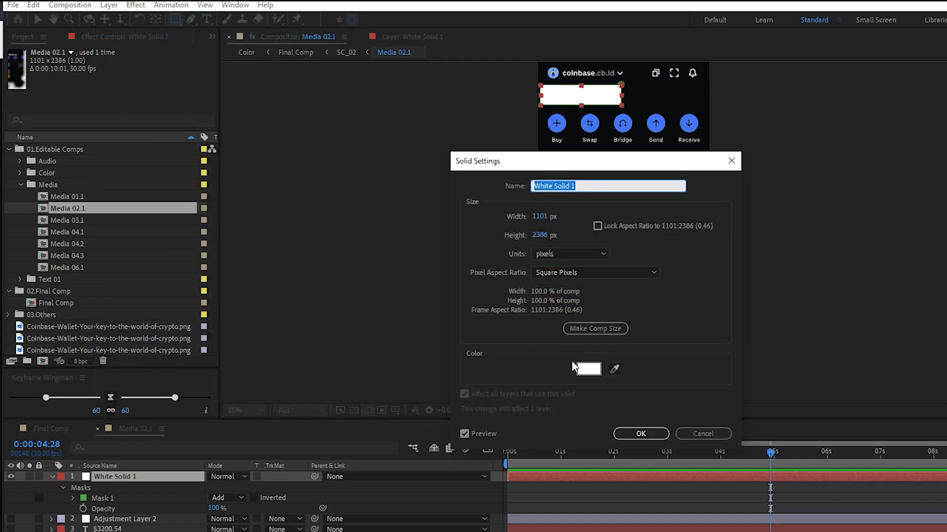
pyautogui.click(583, 370)
pyautogui.moveTo(867, 339); pyautogui.dragTo(807, 407)
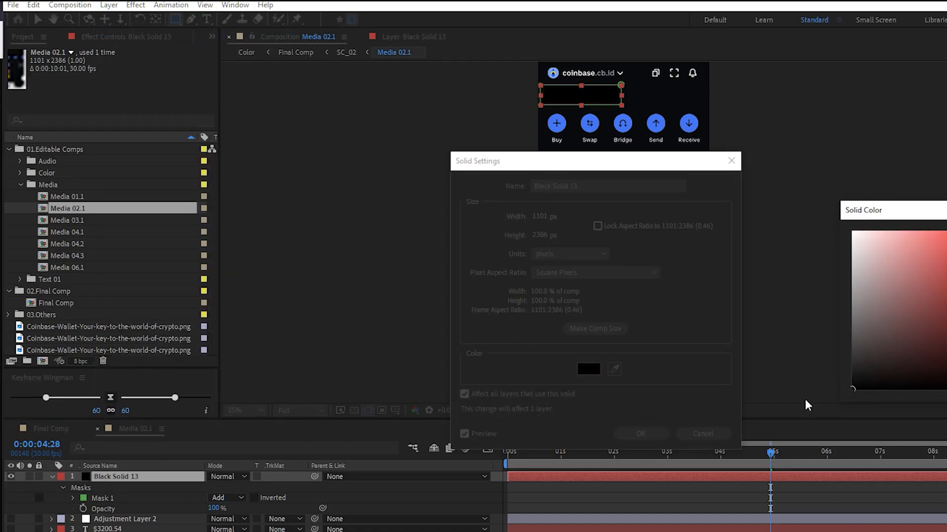
pyautogui.press('Return')
pyautogui.click(640, 433)
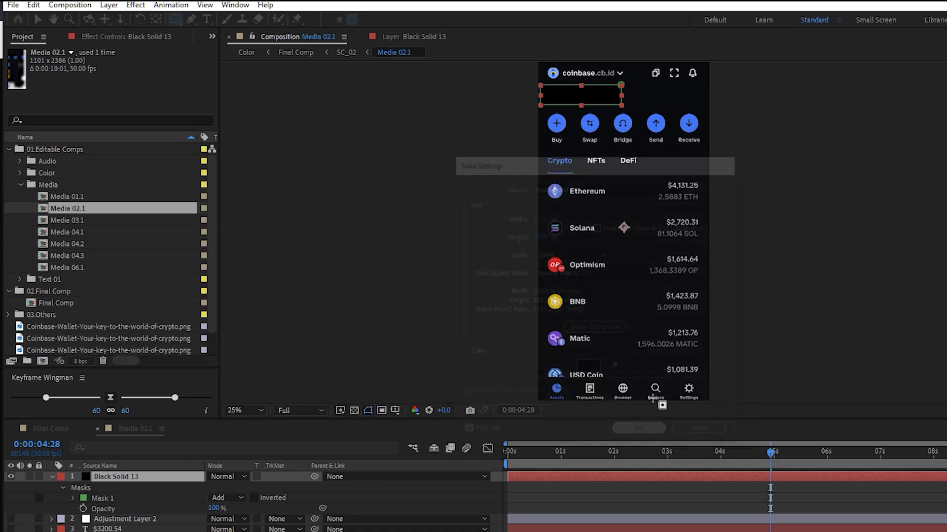
pyautogui.click(345, 531)
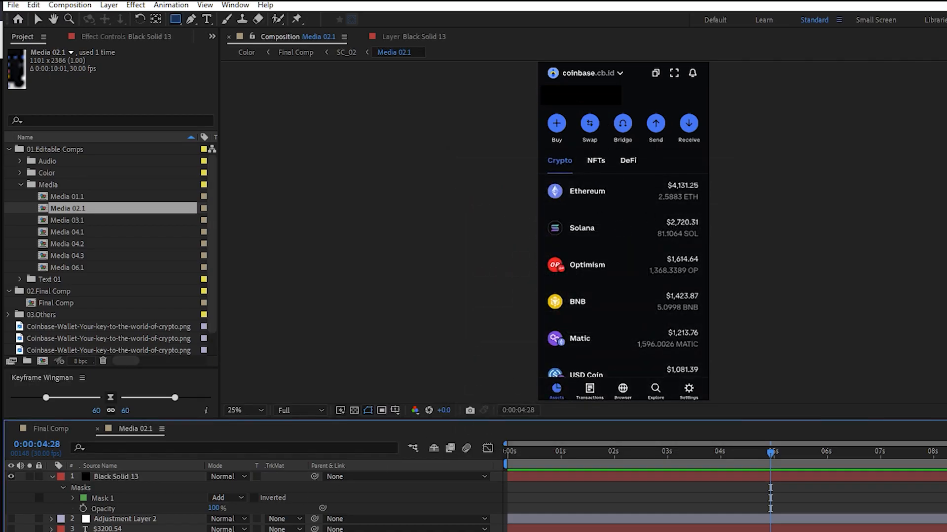
# Add a second rectangular mask to Black Solid 13 over the column of crypto amounts and extend its left edge to cover them all.
pyautogui.click(122, 476)
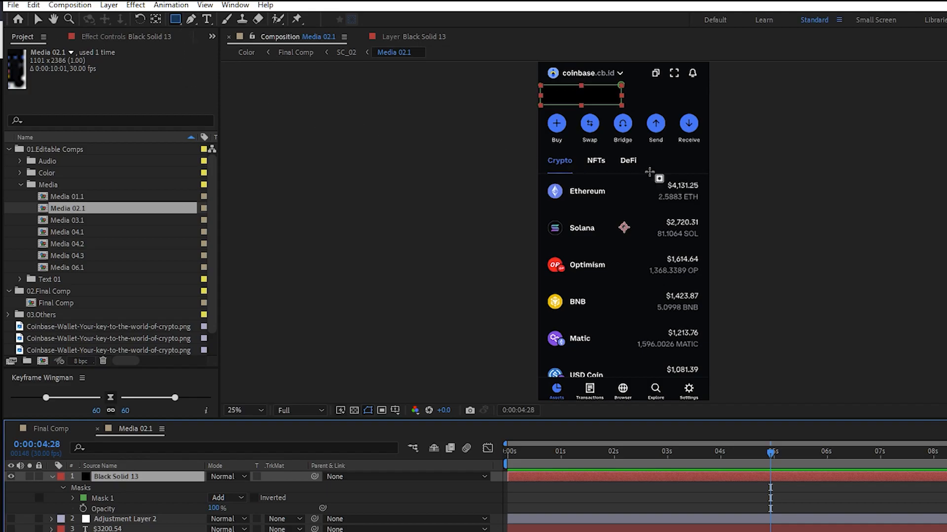
pyautogui.moveTo(642, 174); pyautogui.dragTo(706, 379)
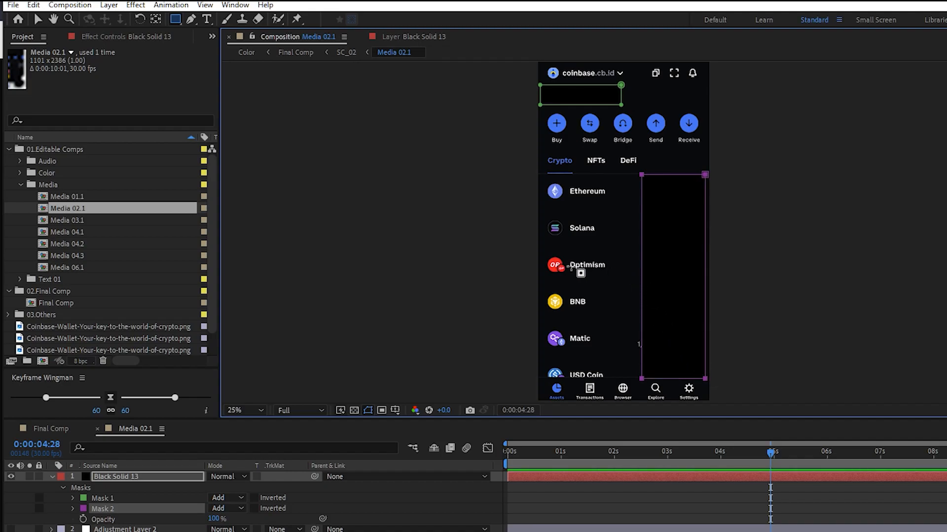
pyautogui.click(38, 20)
pyautogui.moveTo(644, 256); pyautogui.dragTo(637, 254)
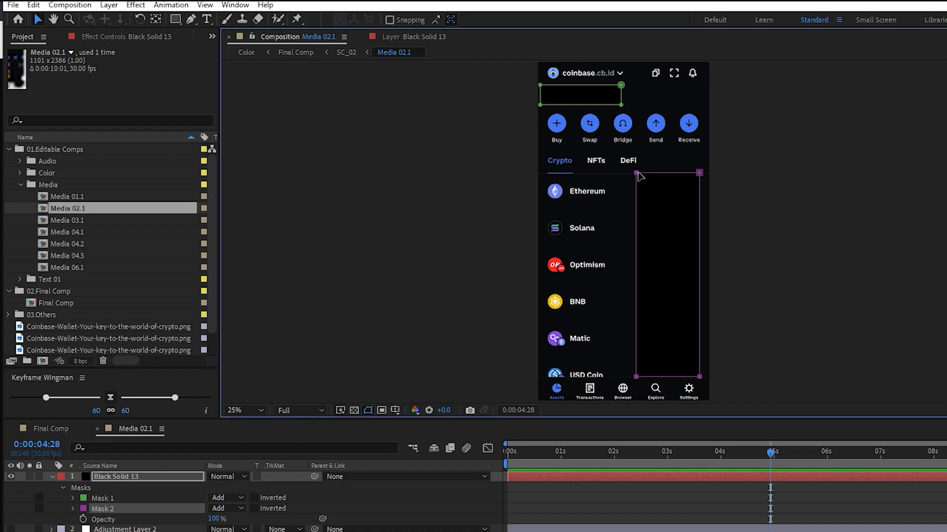
pyautogui.moveTo(644, 392); pyautogui.dragTo(626, 156)
pyautogui.moveTo(635, 252)
pyautogui.mouseDown()
pyautogui.moveTo(614, 255)
pyautogui.moveTo(613, 218)
pyautogui.moveTo(618, 251)
pyautogui.mouseUp()
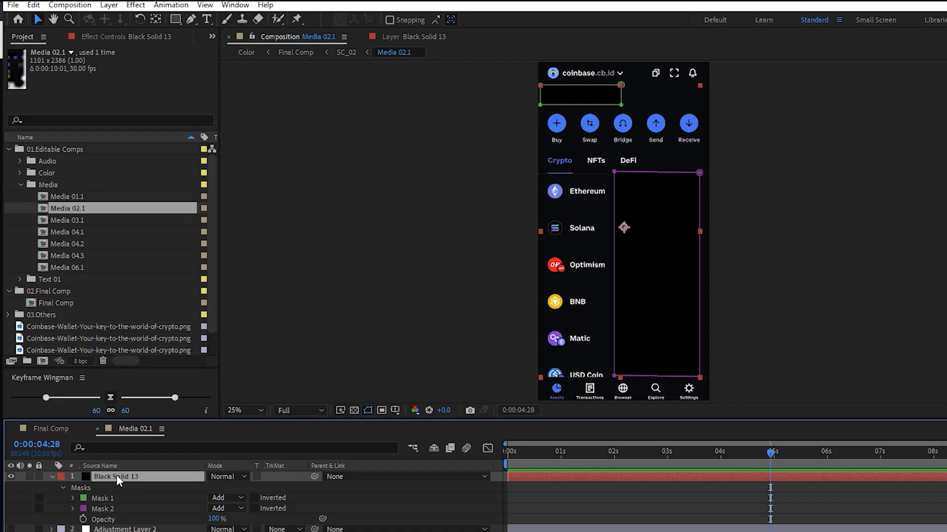
# Delete the Black Solid 13 layer and select Dark Royal Blue Solid 1.
pyautogui.press('Delete')
pyautogui.click(107, 508)
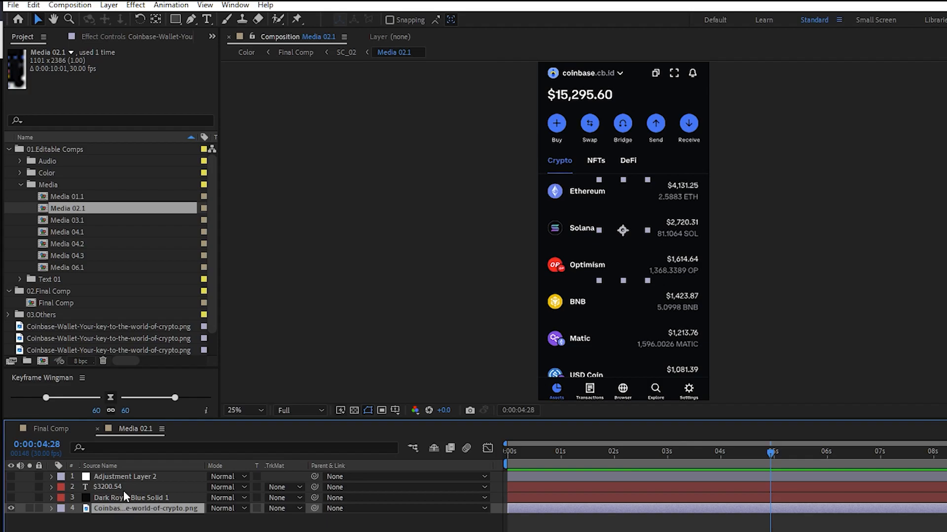
pyautogui.click(108, 499)
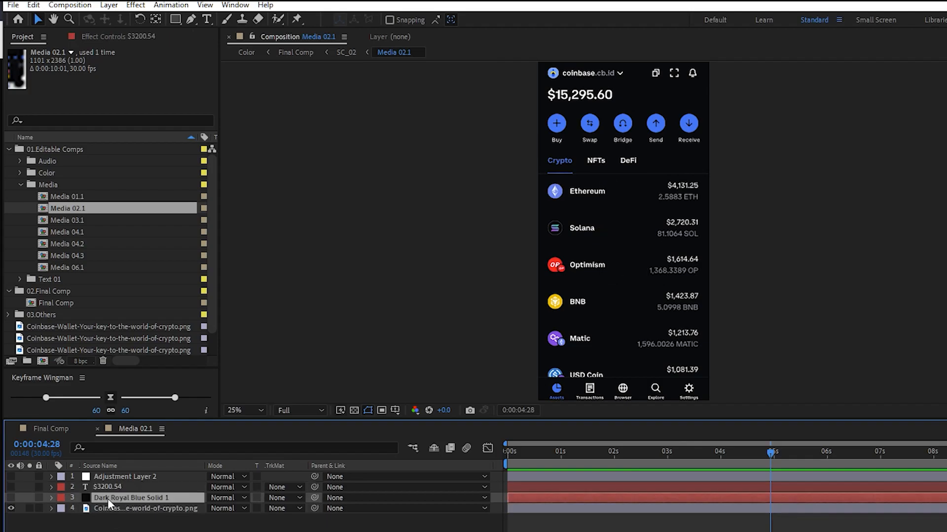
# Make the Dark Royal Blue Solid 1 and $3200.54 text layers visible, and open the balance text for editing.
pyautogui.click(11, 498)
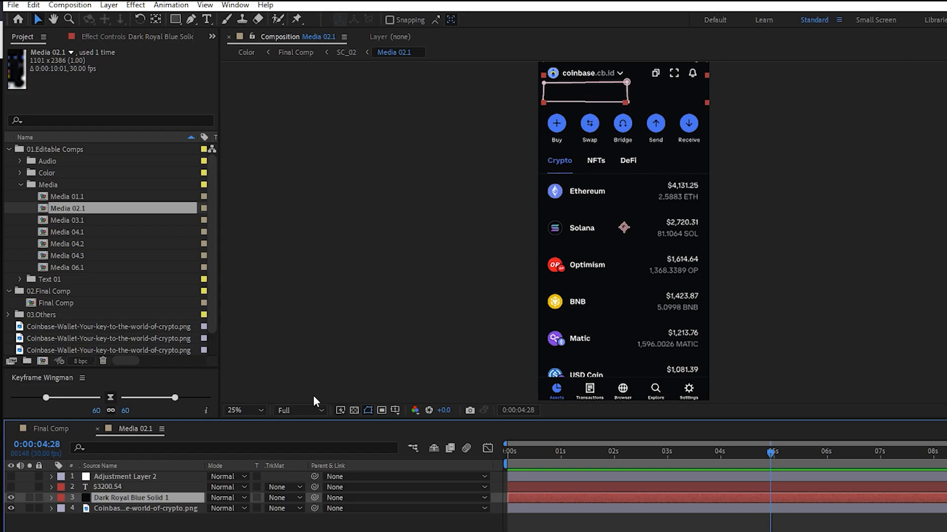
pyautogui.click(111, 481)
pyautogui.click(119, 486)
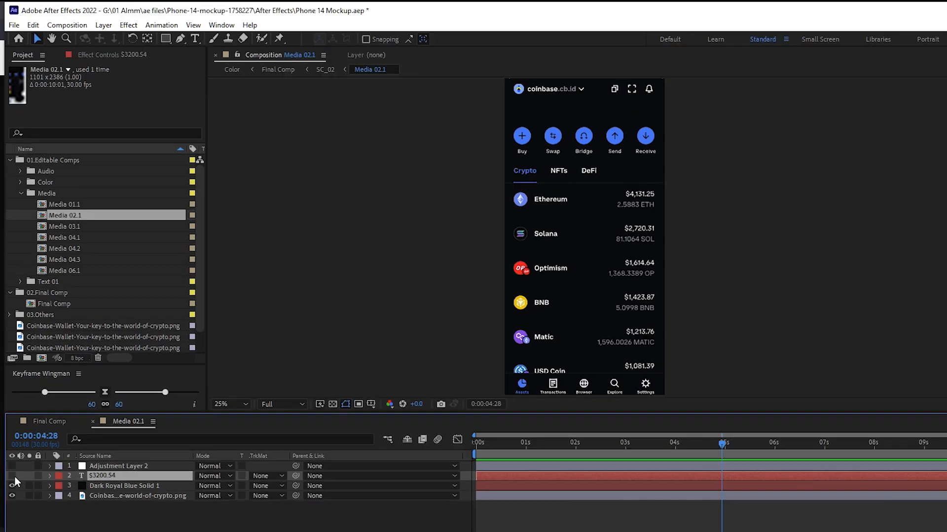
pyautogui.click(11, 487)
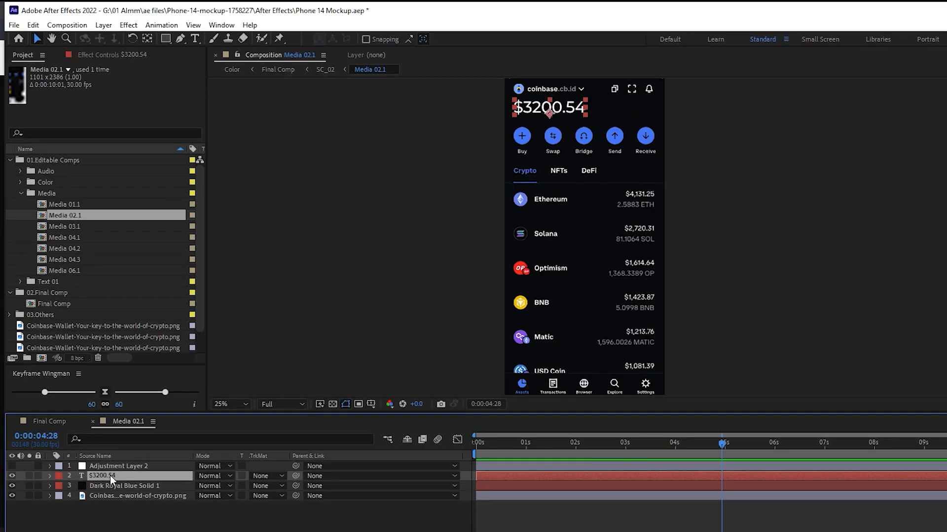
pyautogui.doubleClick(570, 110)
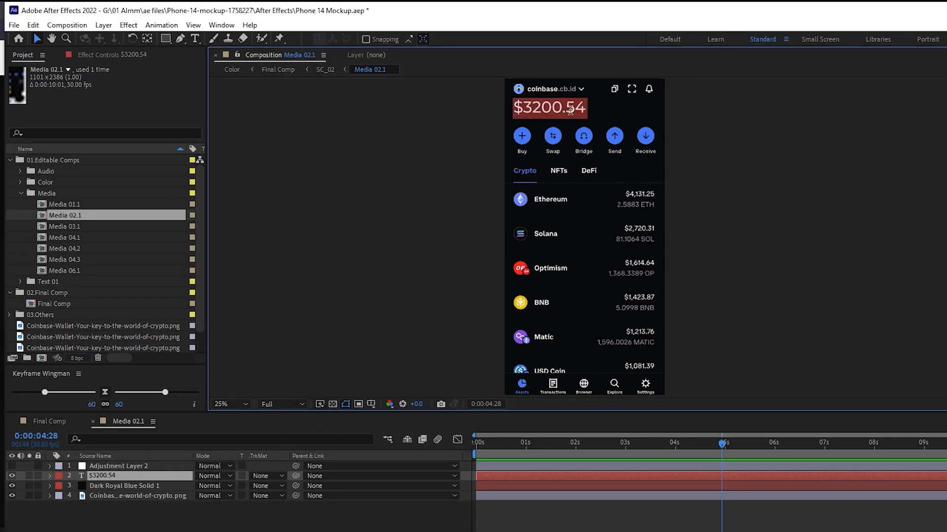
# Make Adjustment Layer 2 visible and enable its Gaussian Blur (Legacy) effect over the crypto amounts.
pyautogui.click(114, 466)
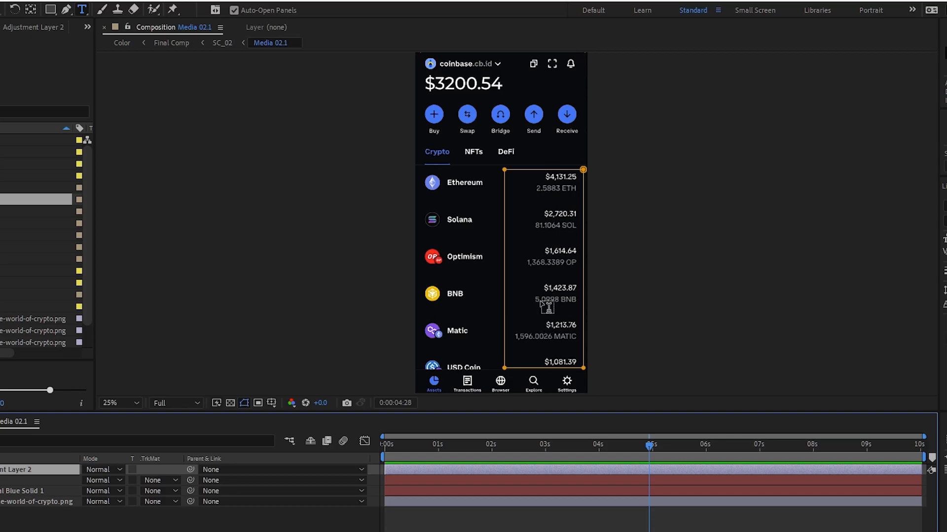
pyautogui.click(70, 501)
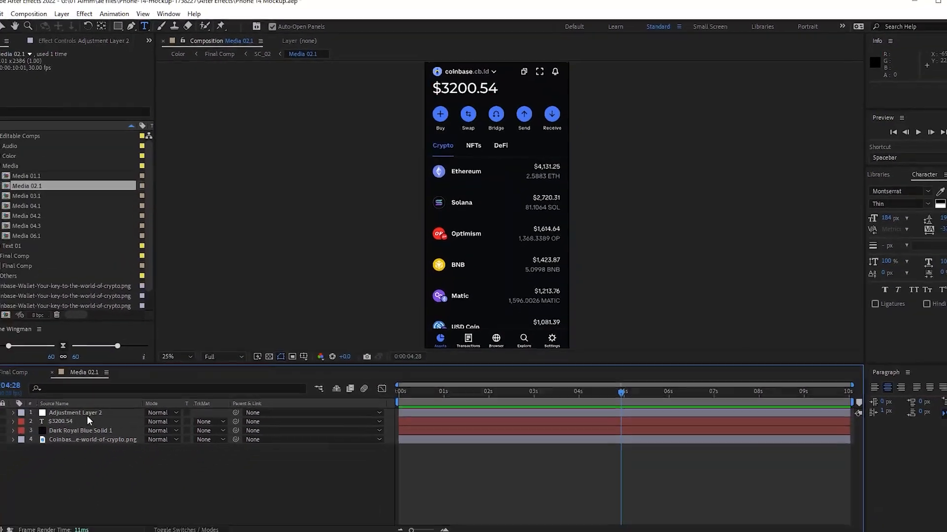
pyautogui.click(53, 439)
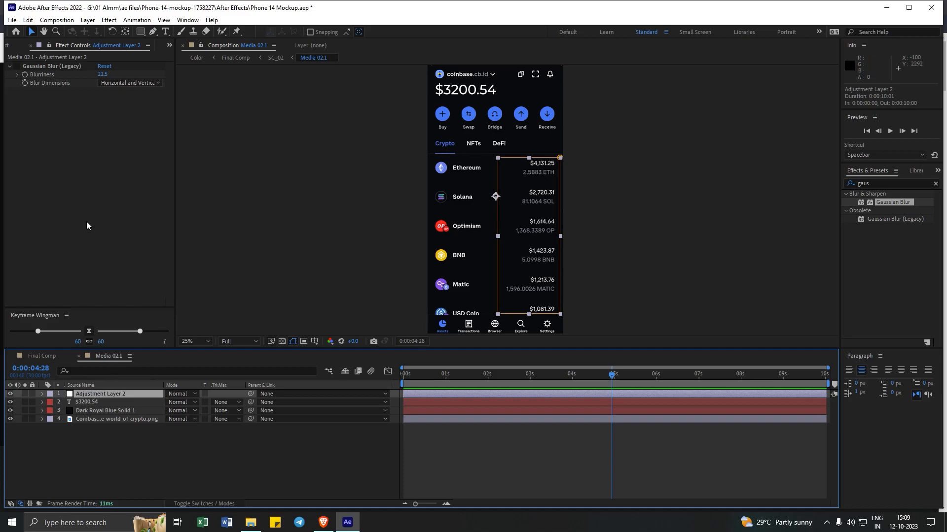
pyautogui.click(41, 66)
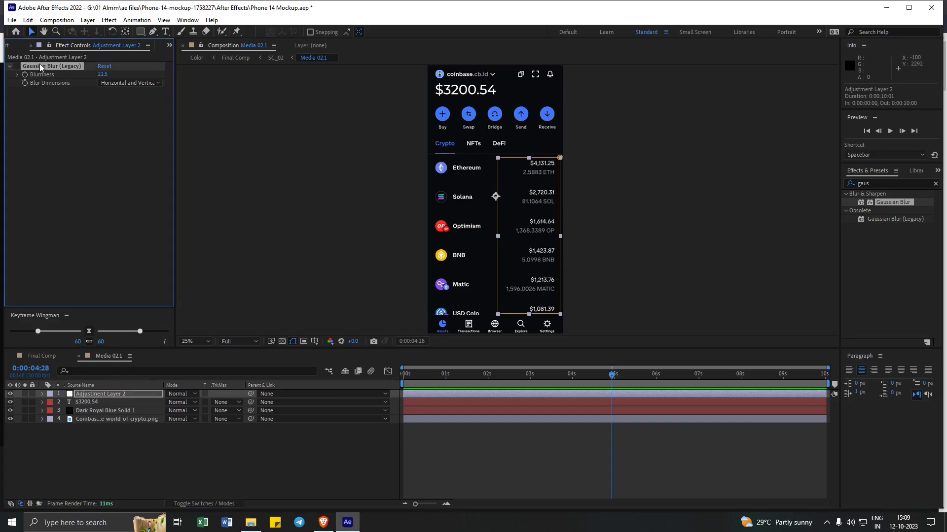
pyautogui.click(17, 67)
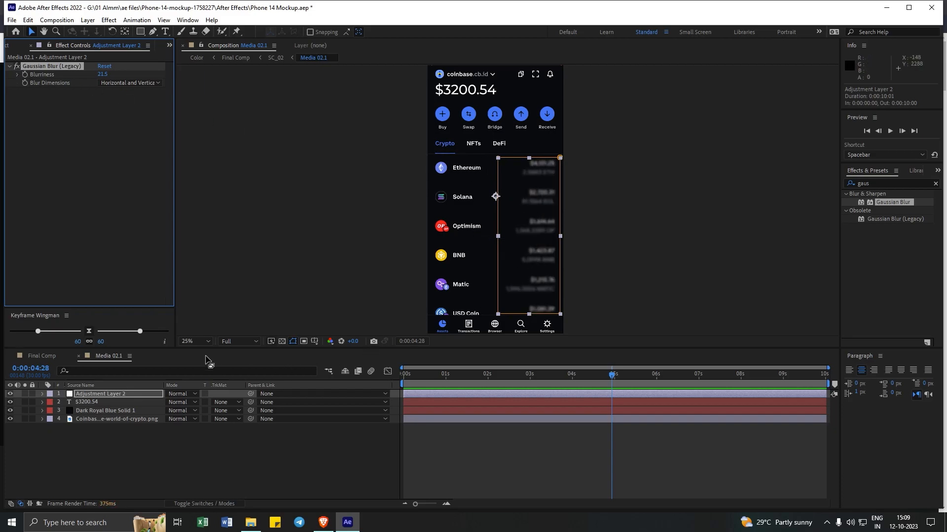
# Replace Adjustment Layer 2 with a new adjustment layer carrying a Gaussian Blur effect with a blurriness of 20.
pyautogui.click(106, 394)
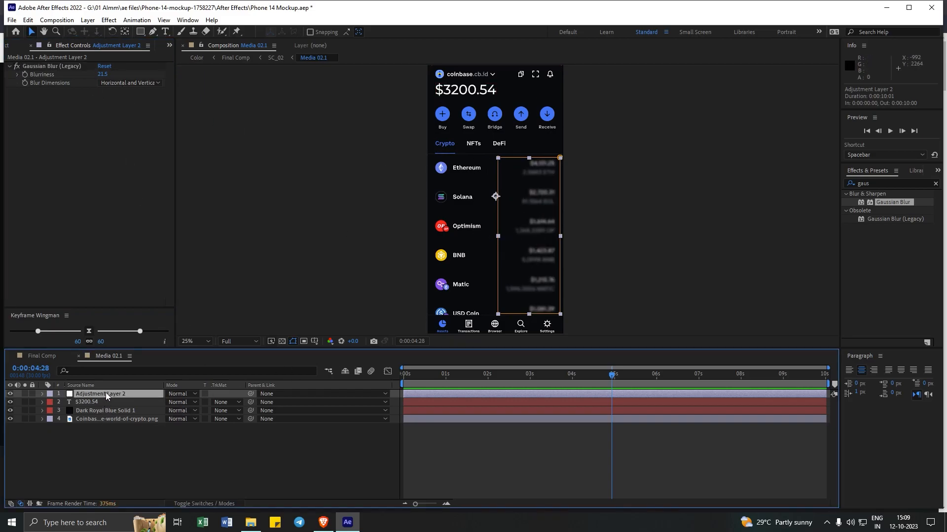
pyautogui.press('Delete')
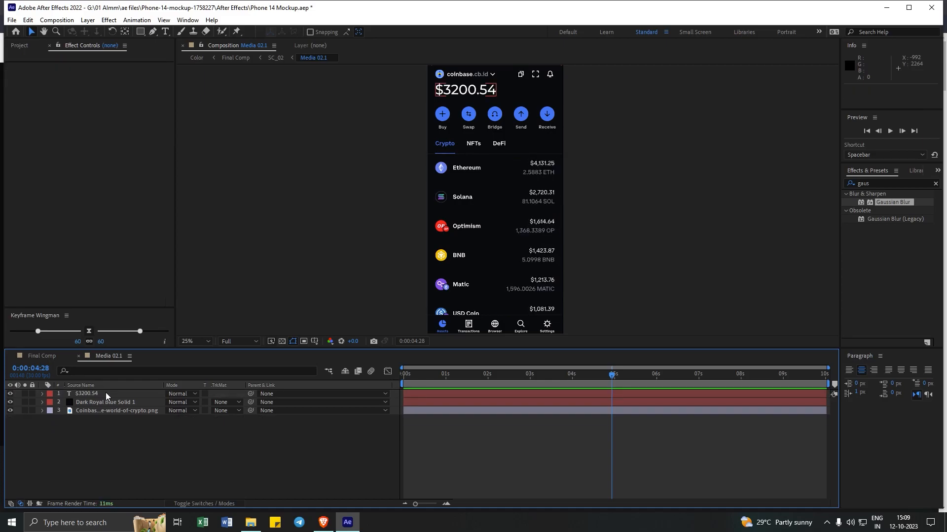
pyautogui.rightClick(107, 420)
pyautogui.moveTo(146, 302)
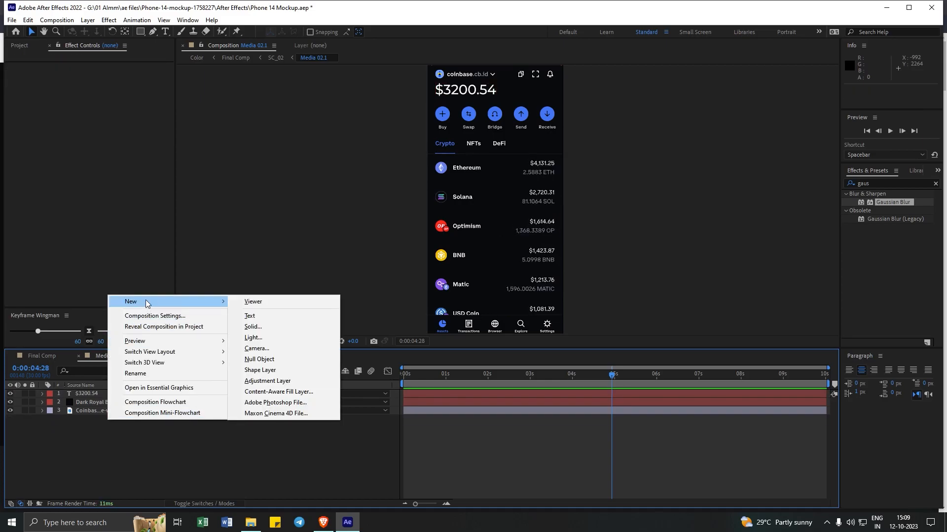
pyautogui.click(253, 381)
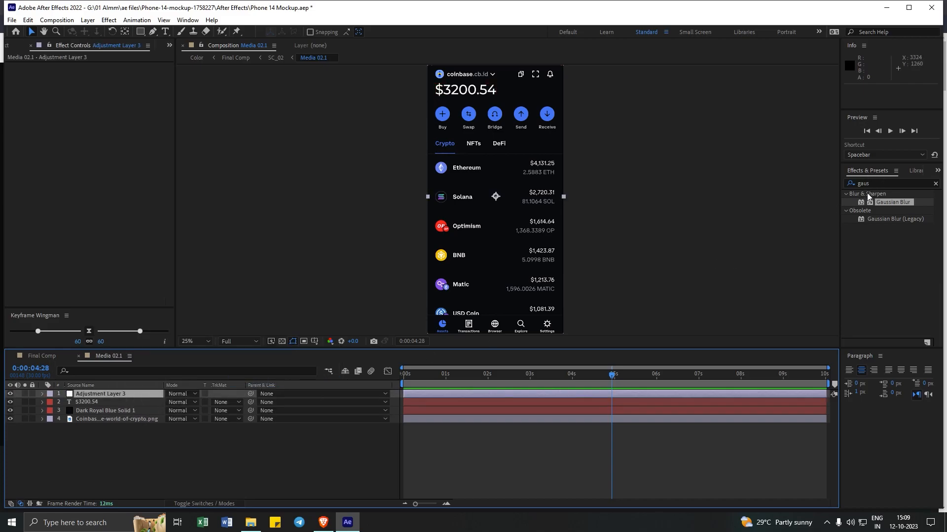
pyautogui.moveTo(895, 206); pyautogui.dragTo(118, 397)
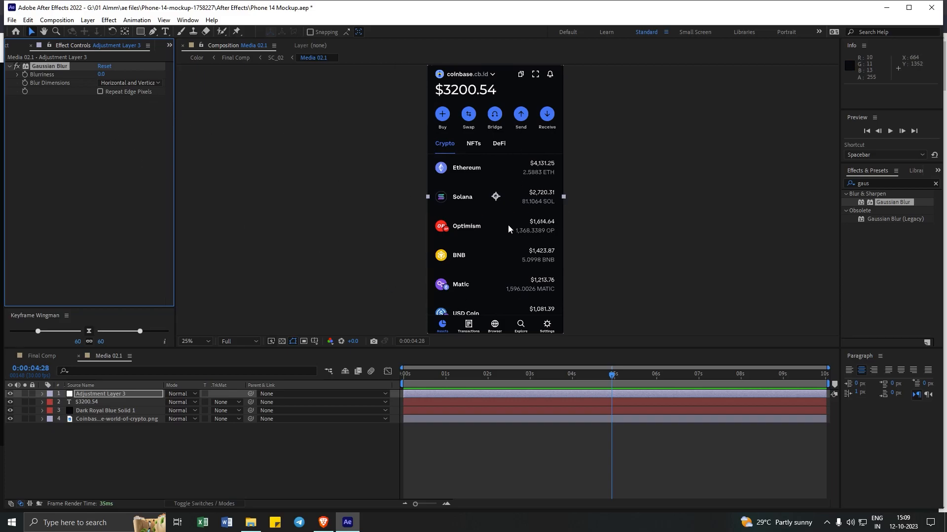
pyautogui.moveTo(105, 73); pyautogui.dragTo(207, 80)
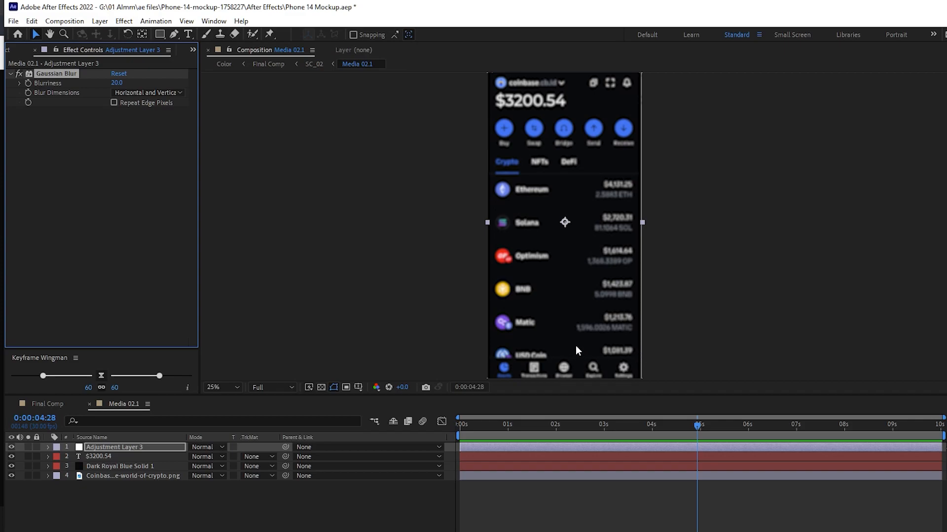
# Draw a rectangular mask on Adjustment Layer 3 around the column of crypto amounts and collapse the layer's properties.
pyautogui.click(115, 447)
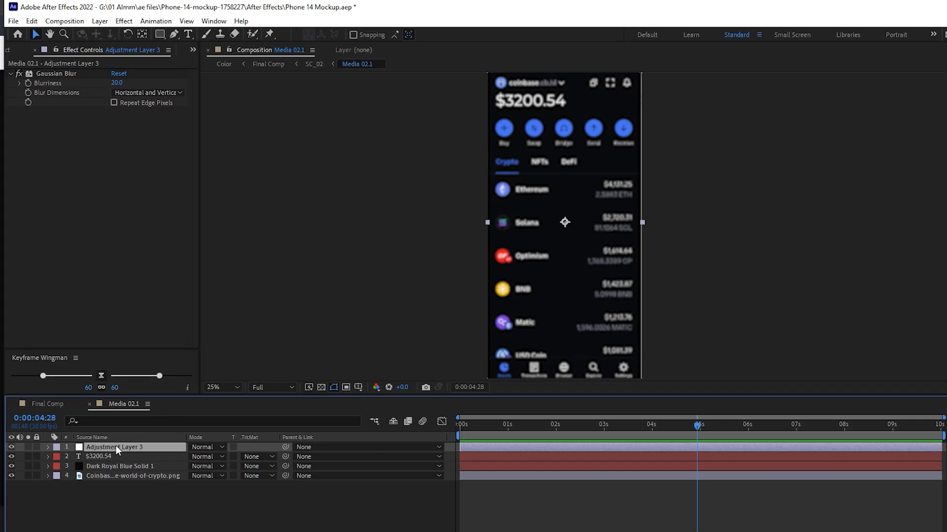
pyautogui.click(160, 35)
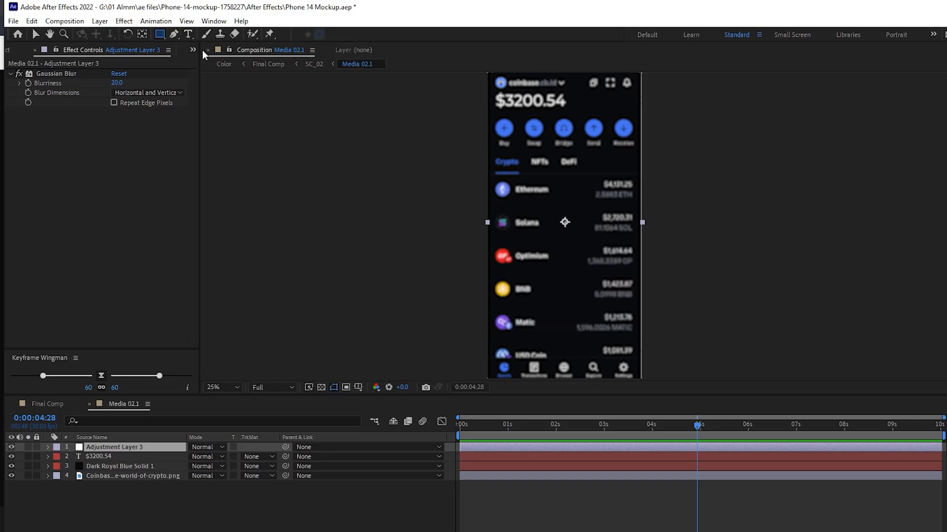
pyautogui.moveTo(557, 170)
pyautogui.mouseDown()
pyautogui.moveTo(620, 221)
pyautogui.moveTo(637, 361)
pyautogui.mouseUp()
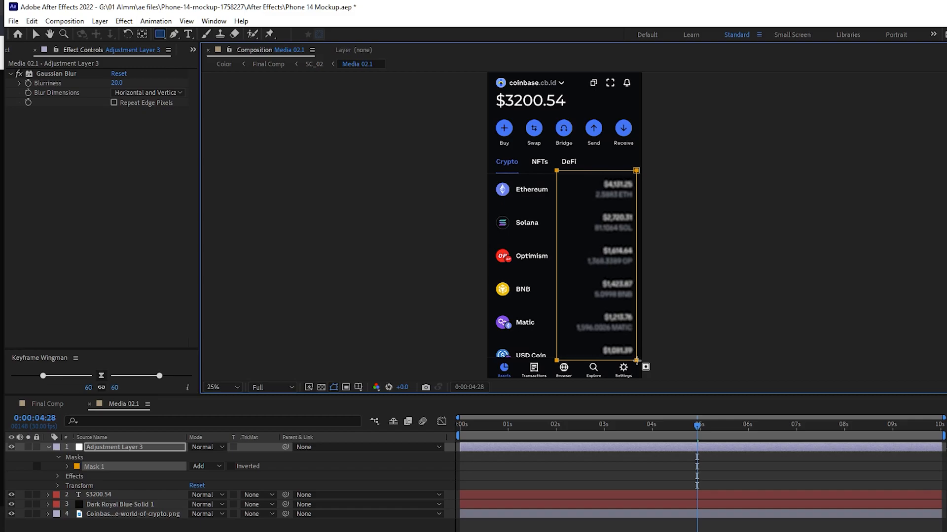
pyautogui.click(278, 526)
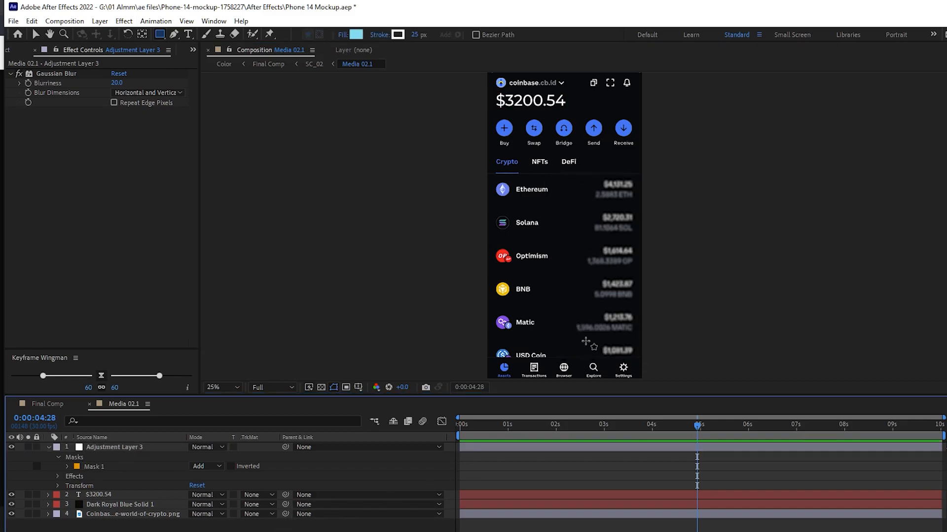
pyautogui.click(514, 431)
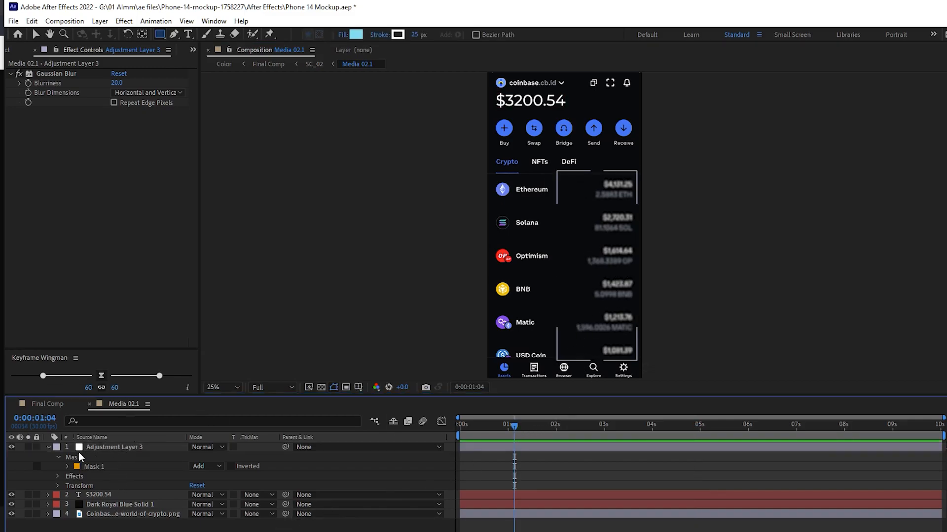
pyautogui.click(48, 449)
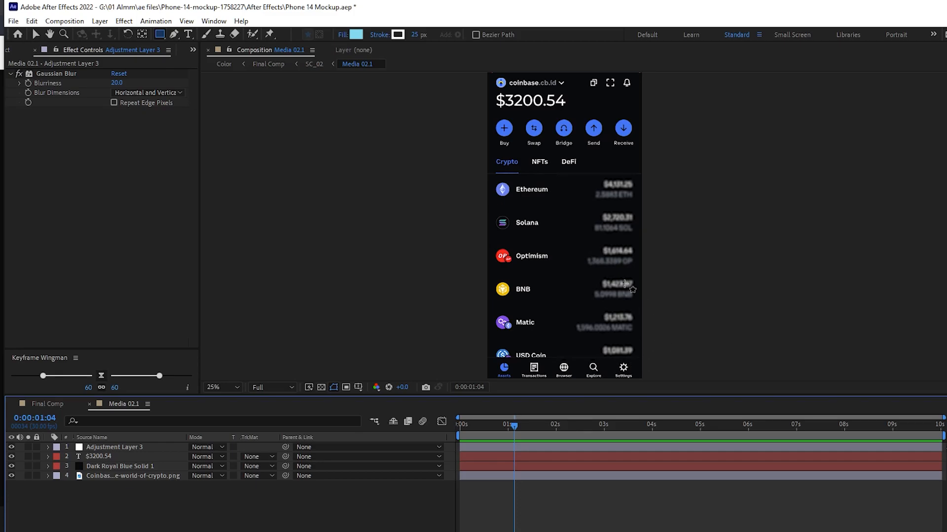
# Preview the edited phone screen of SC_02 in Final Comp and open the Media 01.1 placeholder composition used by SC_01.
pyautogui.click(45, 404)
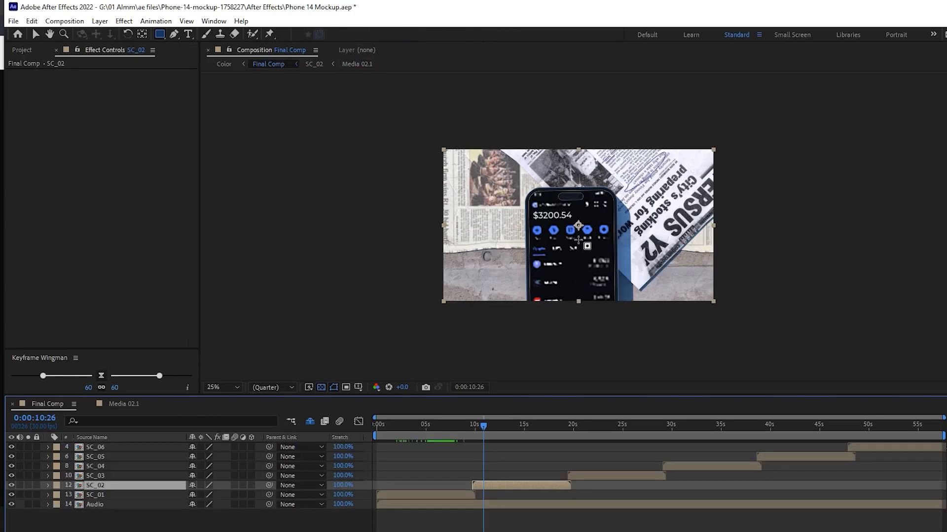
pyautogui.moveTo(502, 436)
pyautogui.mouseDown()
pyautogui.moveTo(516, 428)
pyautogui.moveTo(522, 438)
pyautogui.moveTo(493, 437)
pyautogui.mouseUp()
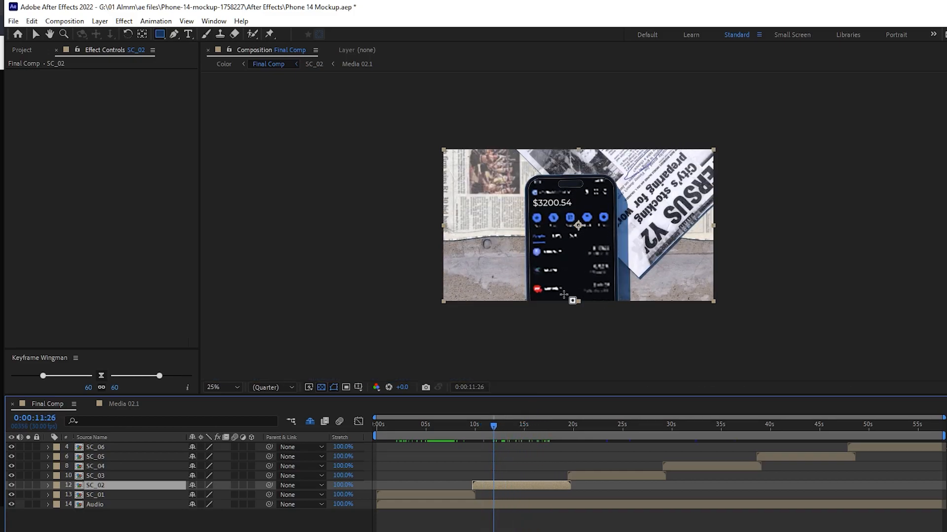
pyautogui.click(437, 433)
pyautogui.click(96, 496)
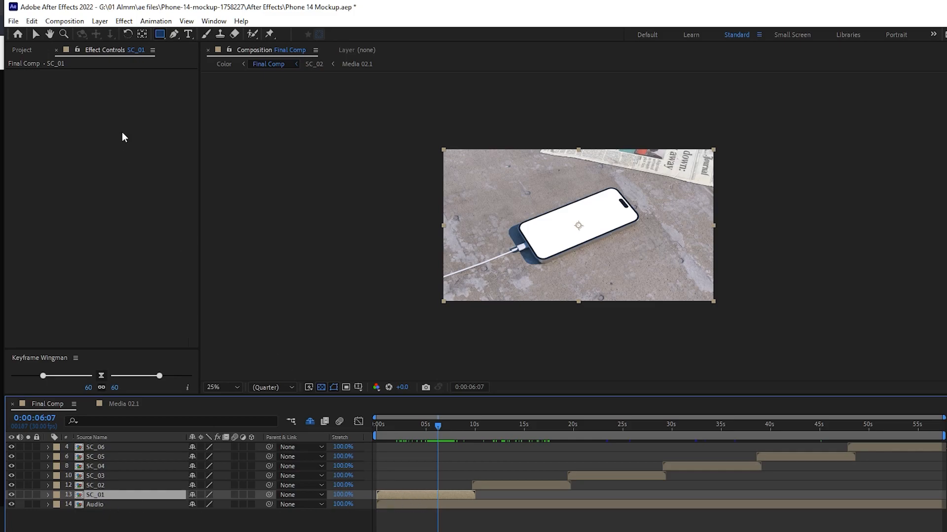
pyautogui.click(23, 50)
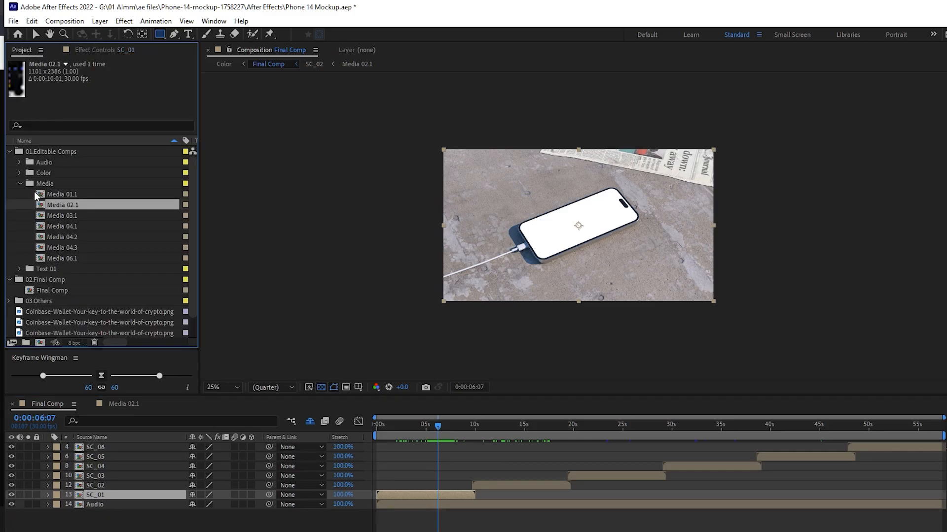
pyautogui.click(63, 195)
pyautogui.doubleClick(70, 197)
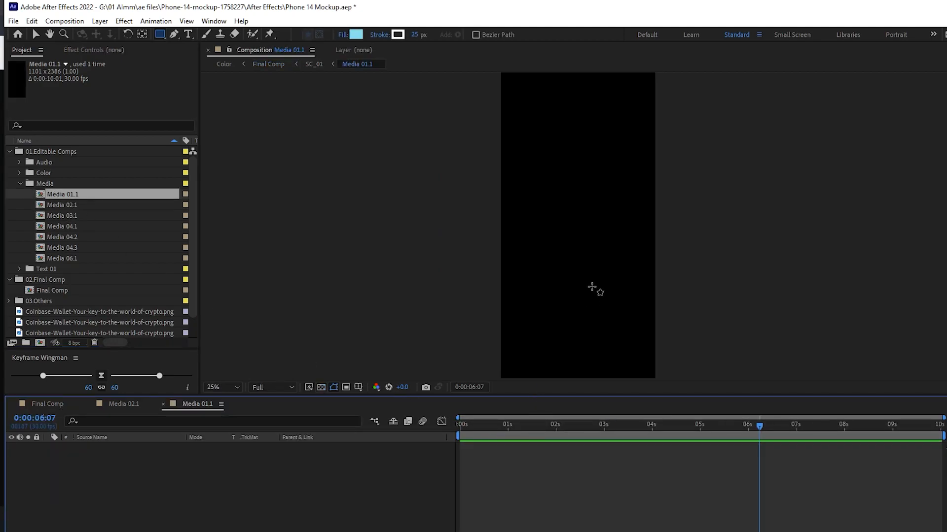
# Add logaster-2020-03-amazon-gif-logo.gif from the images folder to the Media 01.1 composition and scrub through its animation.
pyautogui.click(479, 424)
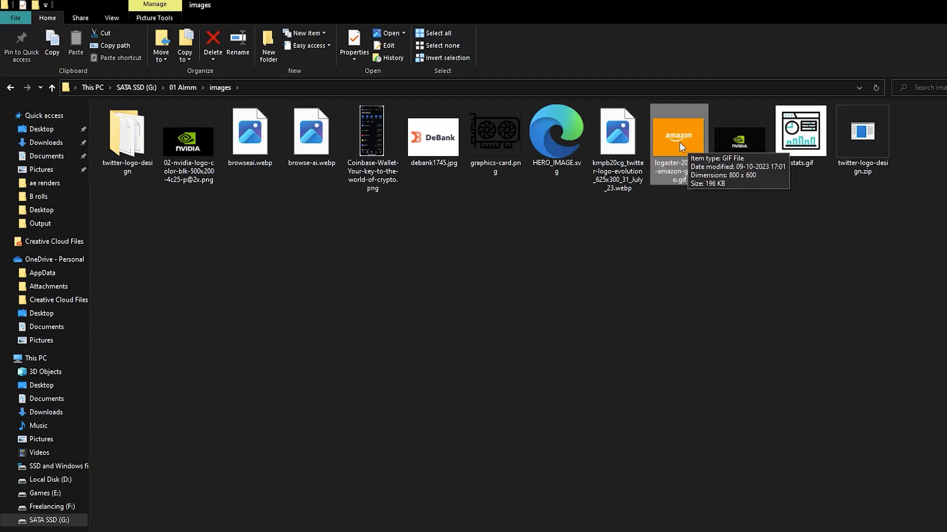
pyautogui.moveTo(676, 141); pyautogui.dragTo(173, 422)
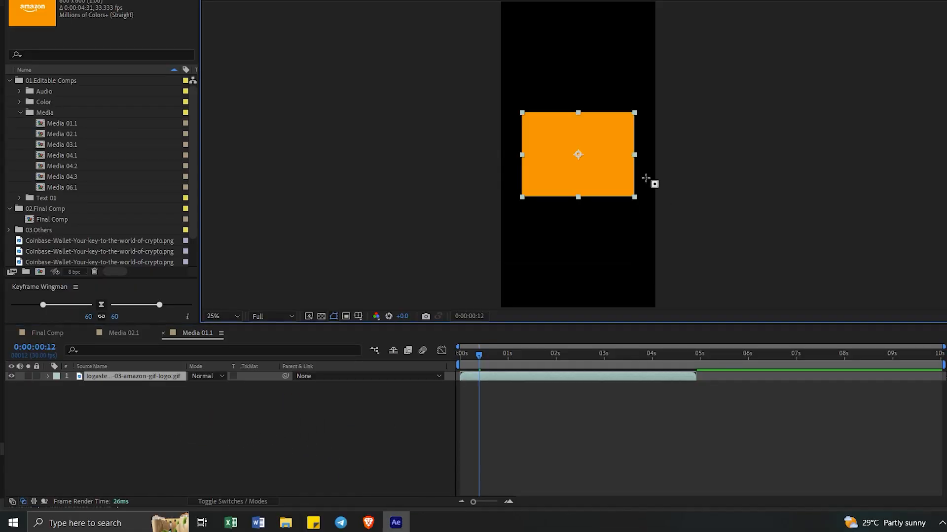
pyautogui.click(488, 355)
pyautogui.moveTo(490, 356); pyautogui.dragTo(631, 358)
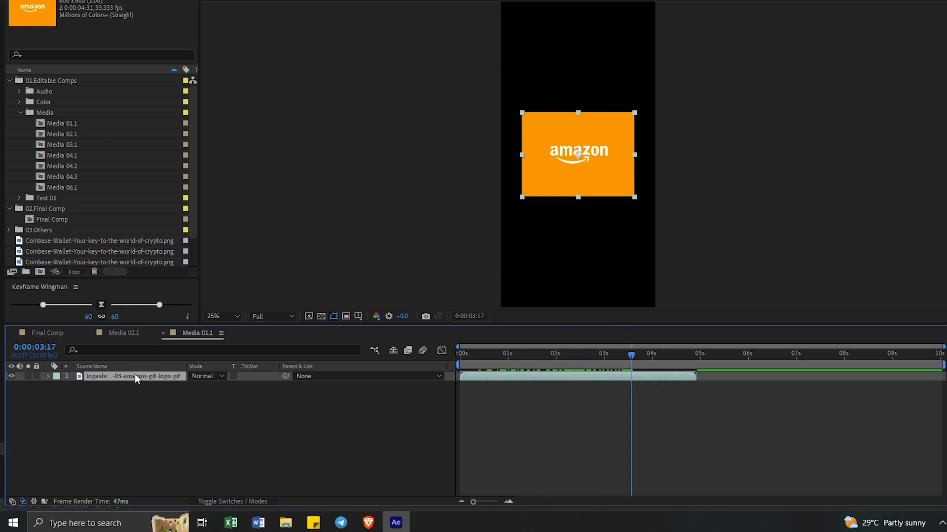
# Scale the Amazon logo GIF layer to 203% so it spans the width of Media 01.1.
pyautogui.press('s')
pyautogui.click(224, 386)
pyautogui.write('126')
pyautogui.press('Return')
pyautogui.moveTo(246, 387); pyautogui.dragTo(284, 389)
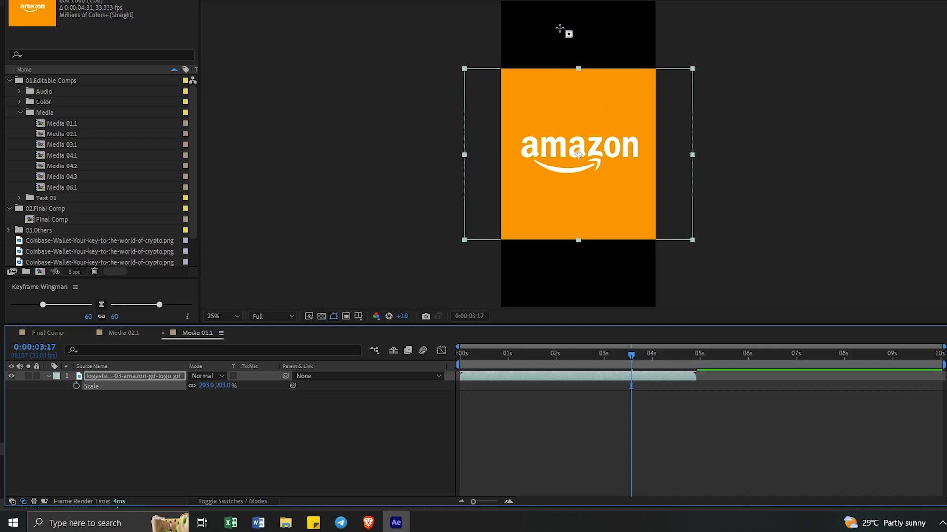
# Scrub through the enlarged logo animation and examine Media 01.1's composition settings without changing them.
pyautogui.click(190, 425)
pyautogui.moveTo(544, 363); pyautogui.dragTo(627, 360)
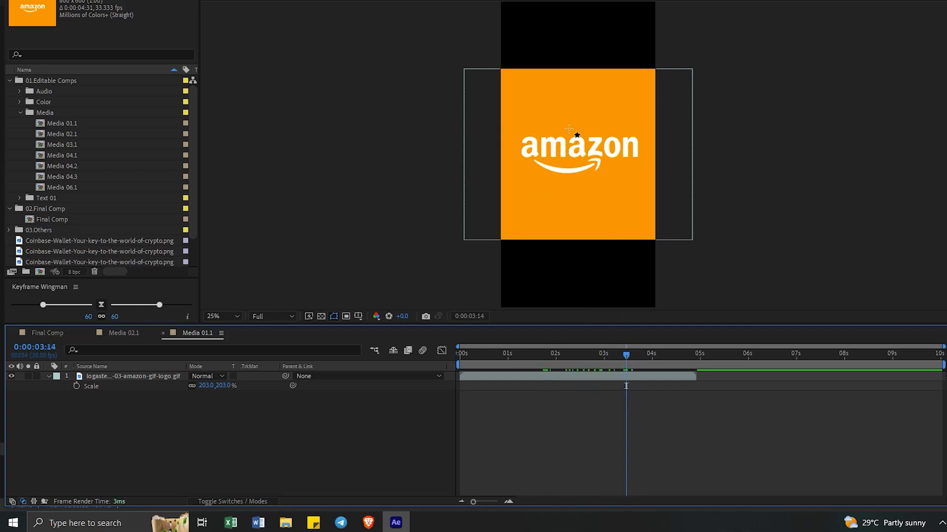
pyautogui.press(',')
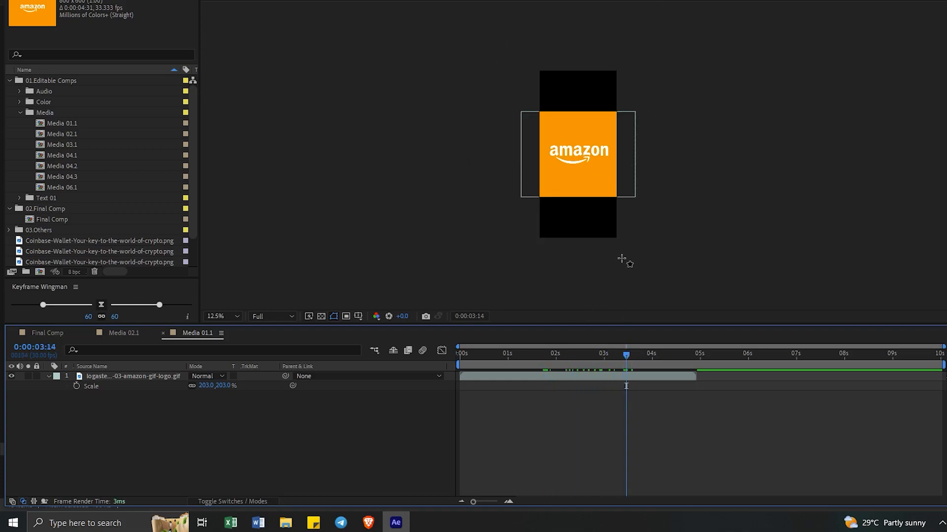
pyautogui.click(58, 0)
pyautogui.click(84, 0)
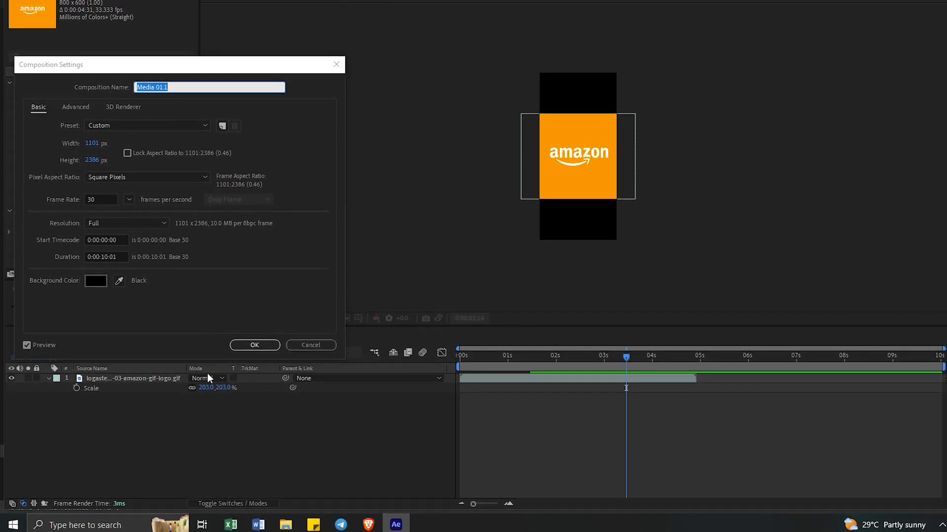
pyautogui.click(320, 343)
# Increase the Amazon logo GIF layer's scale to 223%.
pyautogui.click(161, 384)
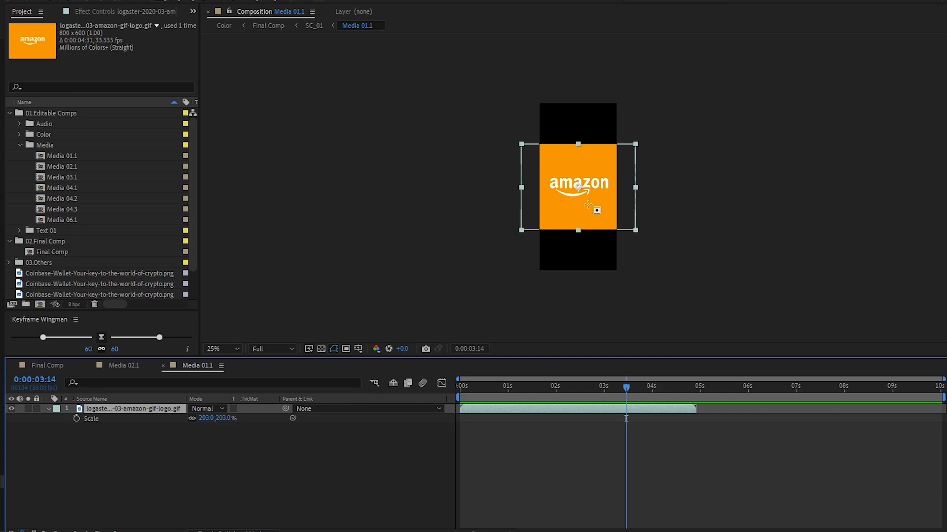
pyautogui.scroll(1, 588, 204)
pyautogui.moveTo(227, 420)
pyautogui.mouseDown()
pyautogui.moveTo(324, 422)
pyautogui.moveTo(239, 419)
pyautogui.mouseUp()
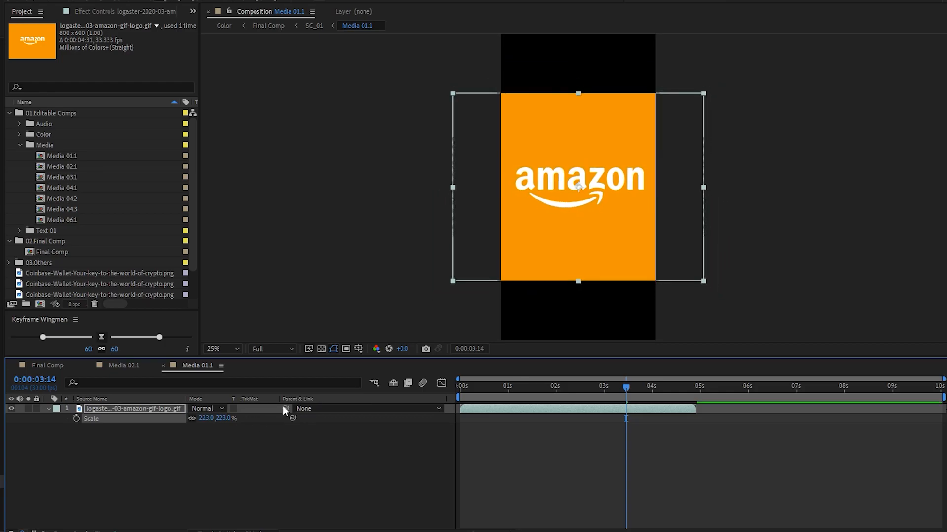
# Create an orange solid in Media 01.1 with its colour sampled from the logo background and place it beneath the GIF layer.
pyautogui.rightClick(267, 450)
pyautogui.moveTo(293, 315)
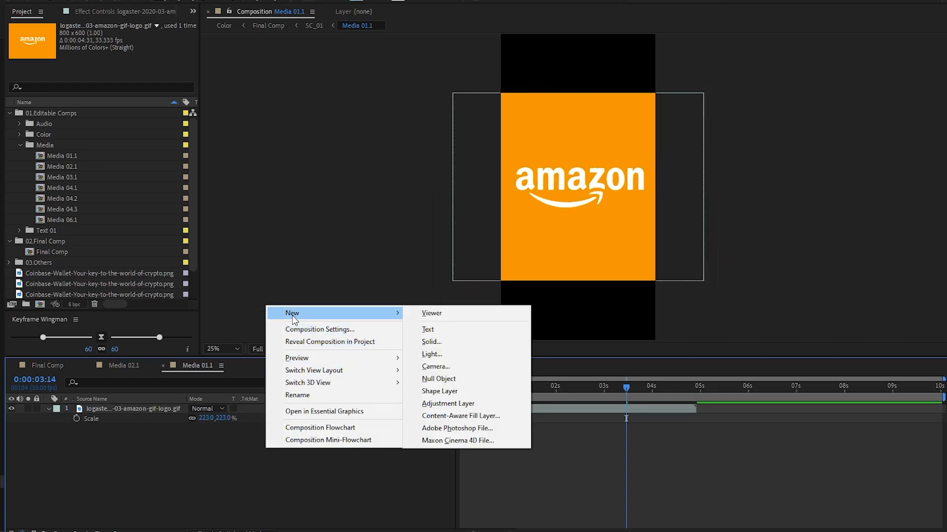
pyautogui.click(431, 342)
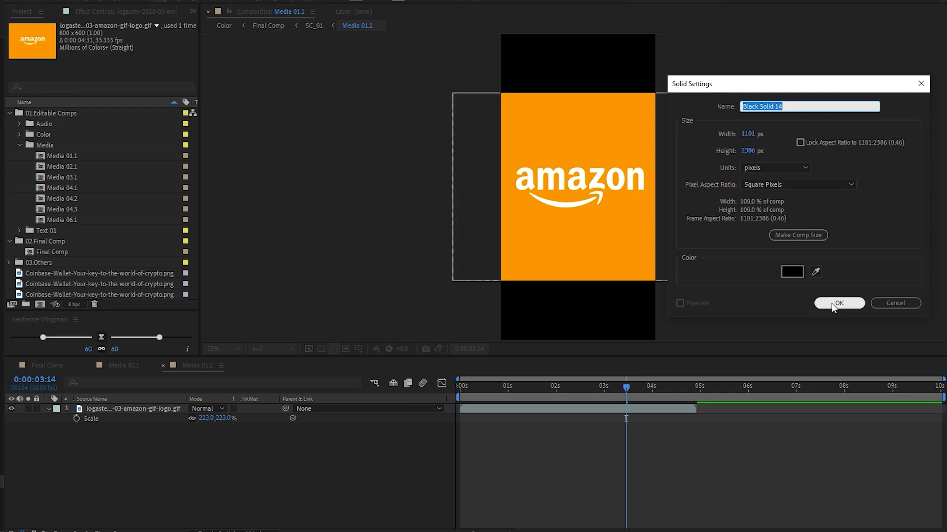
pyautogui.click(815, 272)
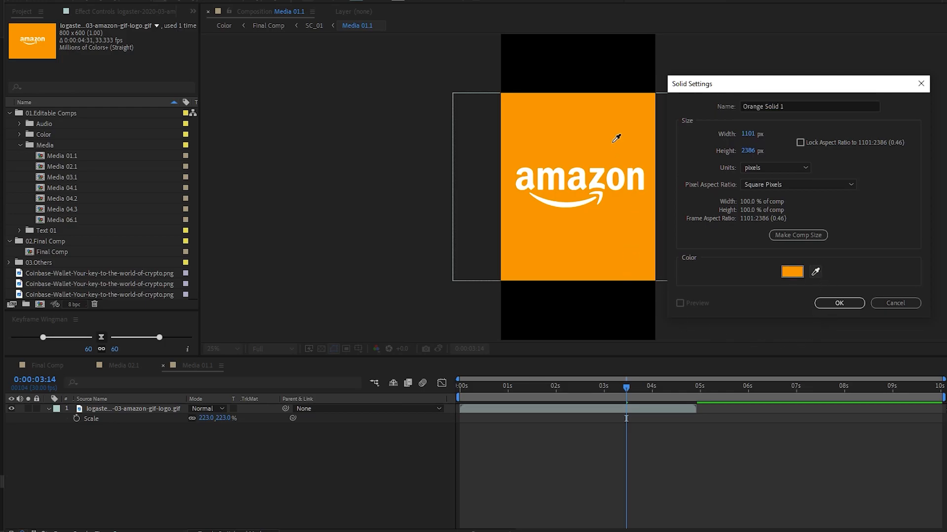
pyautogui.click(838, 302)
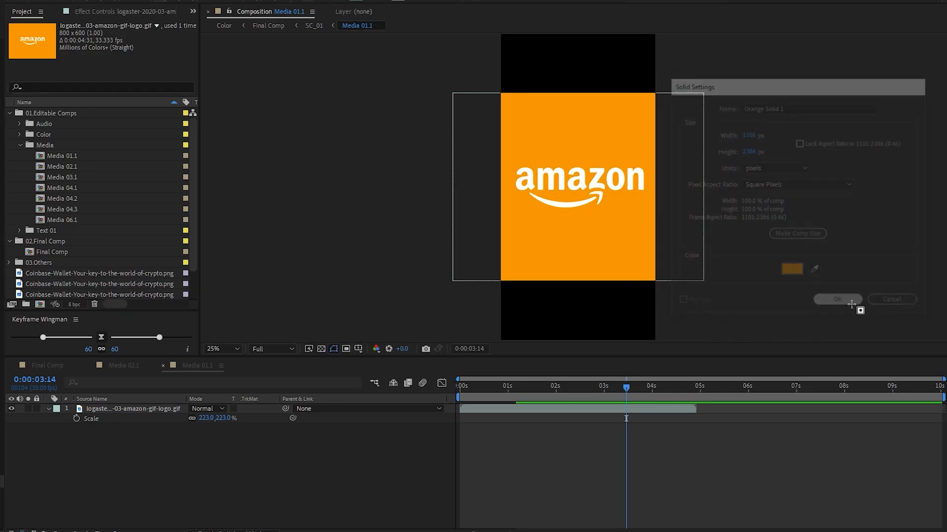
pyautogui.moveTo(150, 418); pyautogui.dragTo(147, 424)
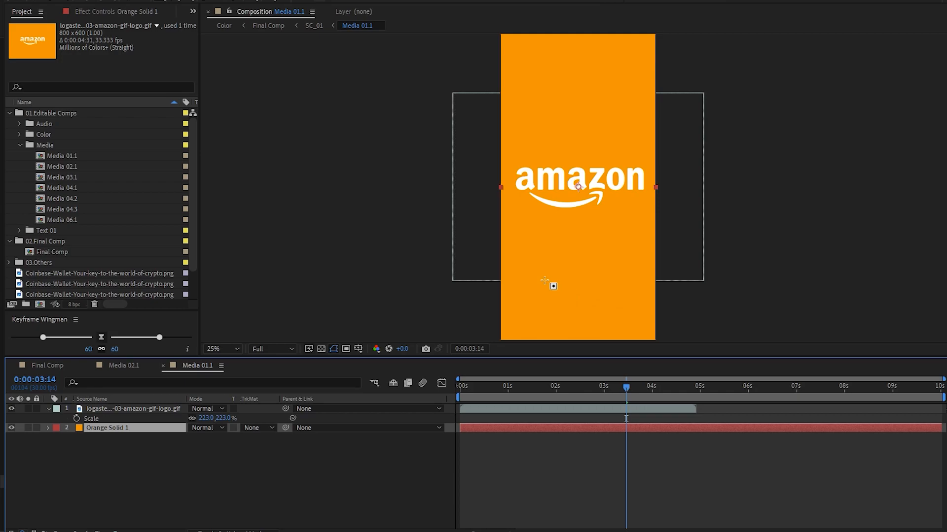
# Scrub through the logo animation in Media 01.1 and check how it looks on the phone in Final Comp.
pyautogui.click(248, 469)
pyautogui.moveTo(506, 394); pyautogui.dragTo(669, 393)
pyautogui.click(128, 367)
pyautogui.click(207, 366)
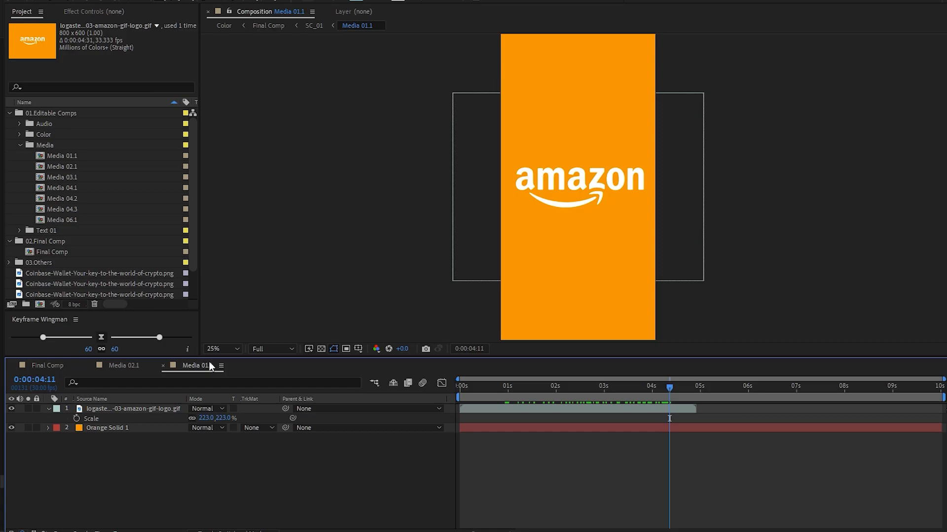
pyautogui.click(44, 367)
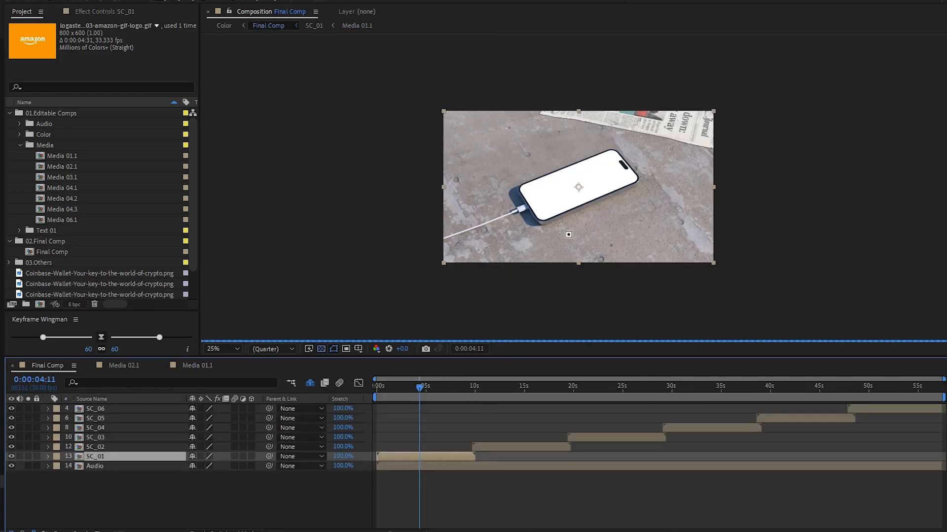
pyautogui.scroll(2, 573, 214)
pyautogui.moveTo(420, 387)
pyautogui.mouseDown()
pyautogui.moveTo(376, 389)
pyautogui.moveTo(437, 385)
pyautogui.moveTo(419, 385)
pyautogui.mouseUp()
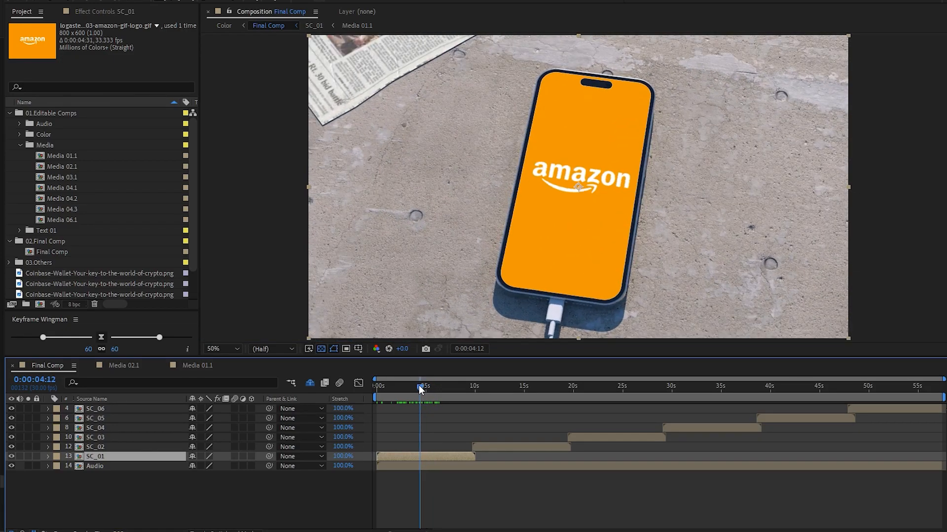
# Reopen Media 01.1 through SC_01, duplicate the Amazon logo GIF layer and place the copy directly after the original's end.
pyautogui.doubleClick(423, 456)
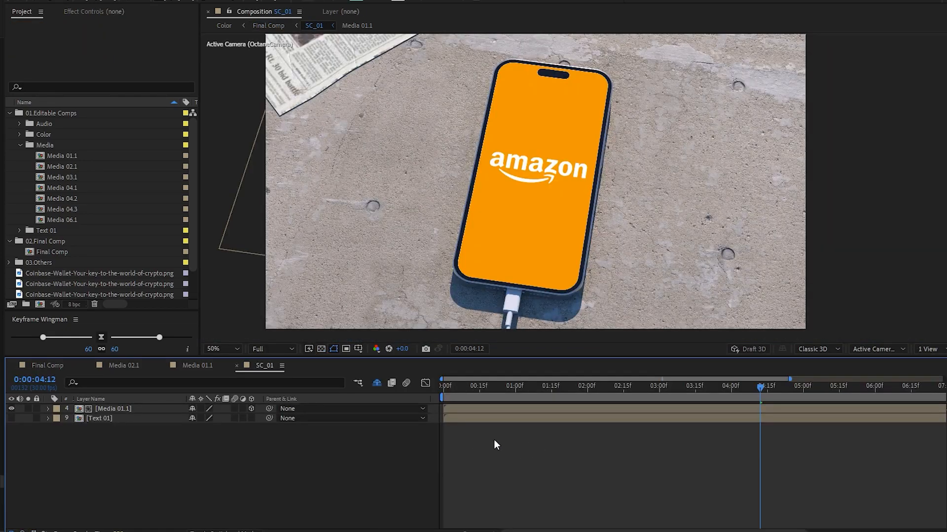
pyautogui.doubleClick(120, 408)
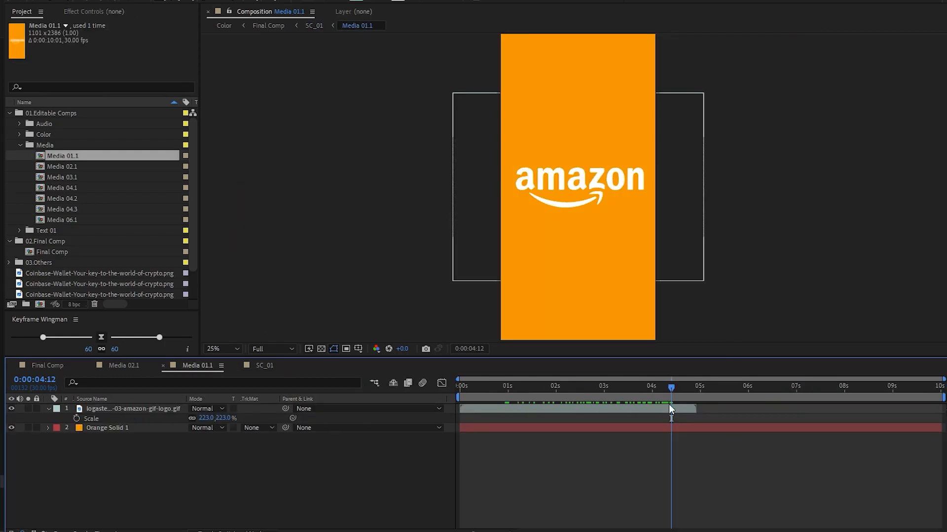
pyautogui.moveTo(671, 389); pyautogui.dragTo(695, 393)
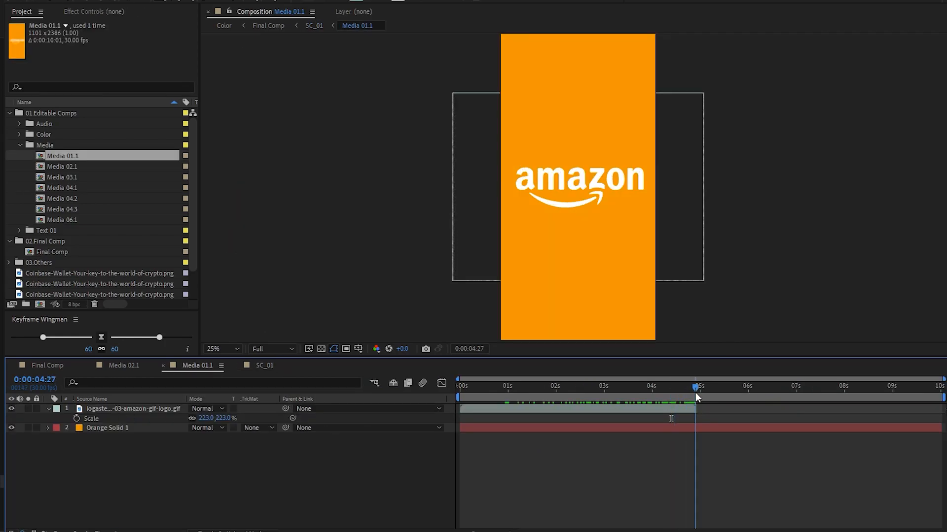
pyautogui.click(681, 408)
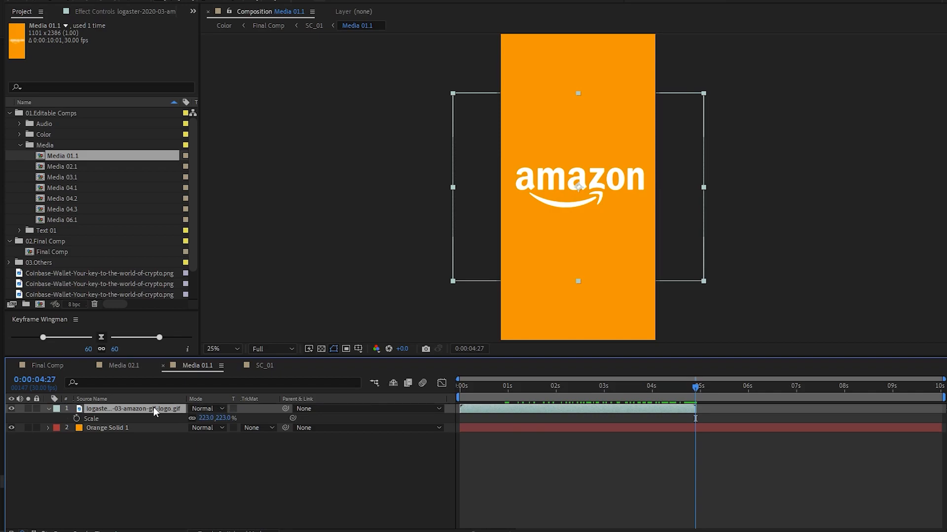
pyautogui.hotkey('ctrl', 'd')
pyautogui.moveTo(480, 408); pyautogui.dragTo(760, 392)
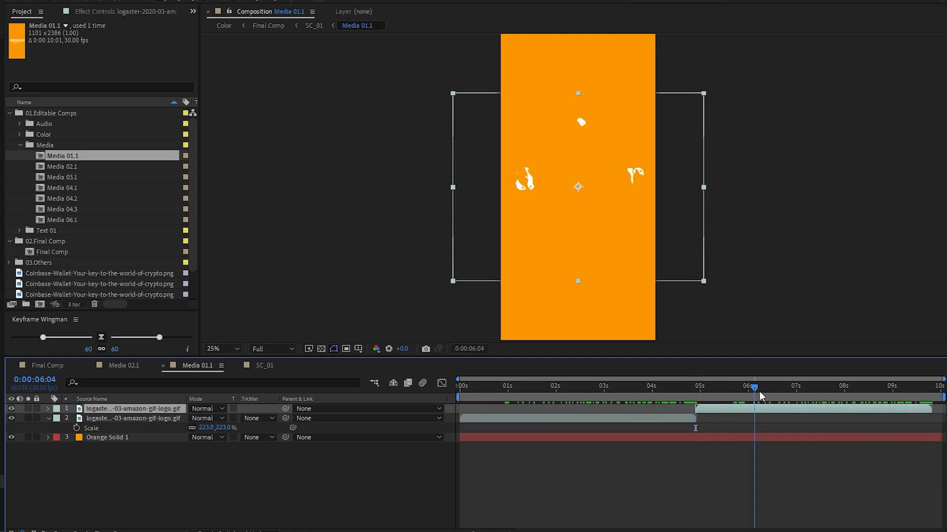
# Time-reverse the second Amazon logo GIF layer and scrub through both halves of the animation.
pyautogui.rightClick(765, 407)
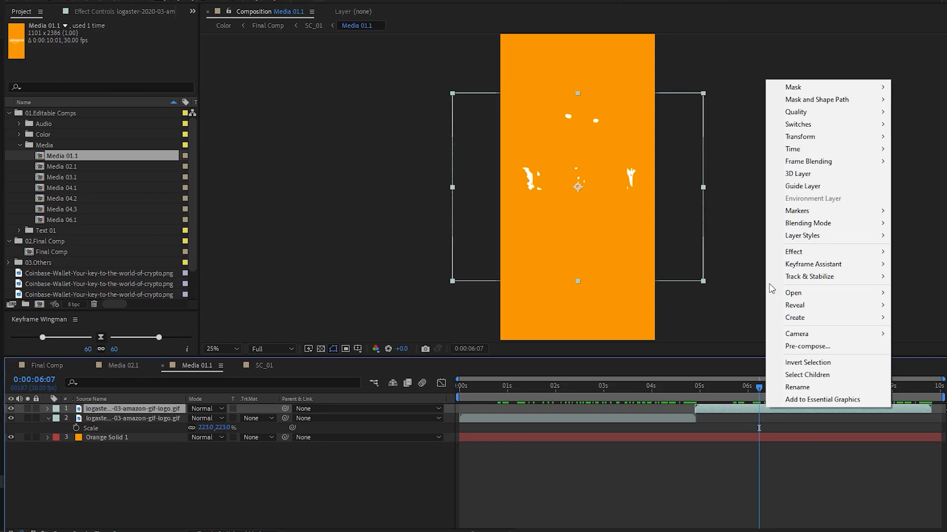
pyautogui.moveTo(791, 149)
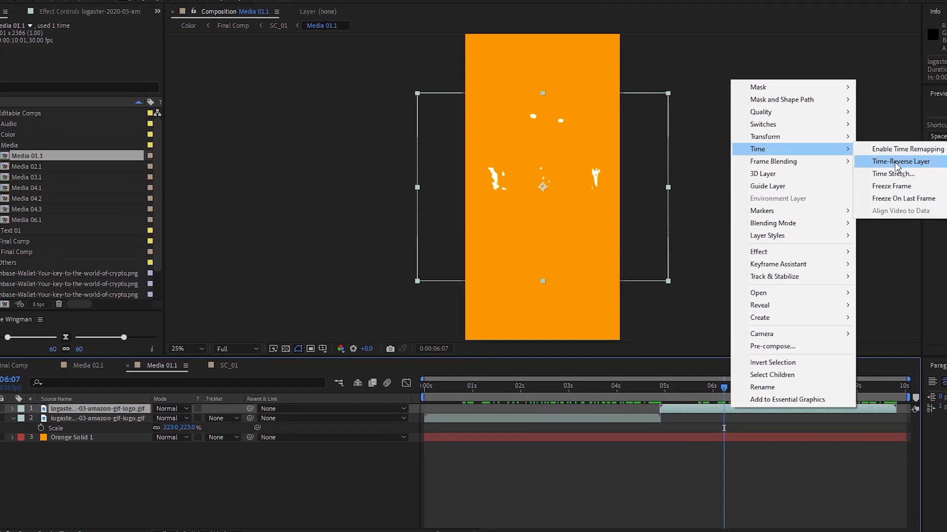
pyautogui.click(912, 161)
pyautogui.moveTo(692, 393)
pyautogui.mouseDown()
pyautogui.moveTo(625, 394)
pyautogui.moveTo(681, 381)
pyautogui.mouseUp()
pyautogui.moveTo(618, 382); pyautogui.dragTo(815, 406)
# Scrub Final Comp from the SC_01 logo scene to the SC_03 scene and examine the phone screens.
pyautogui.click(1, 366)
pyautogui.moveTo(376, 387); pyautogui.dragTo(413, 393)
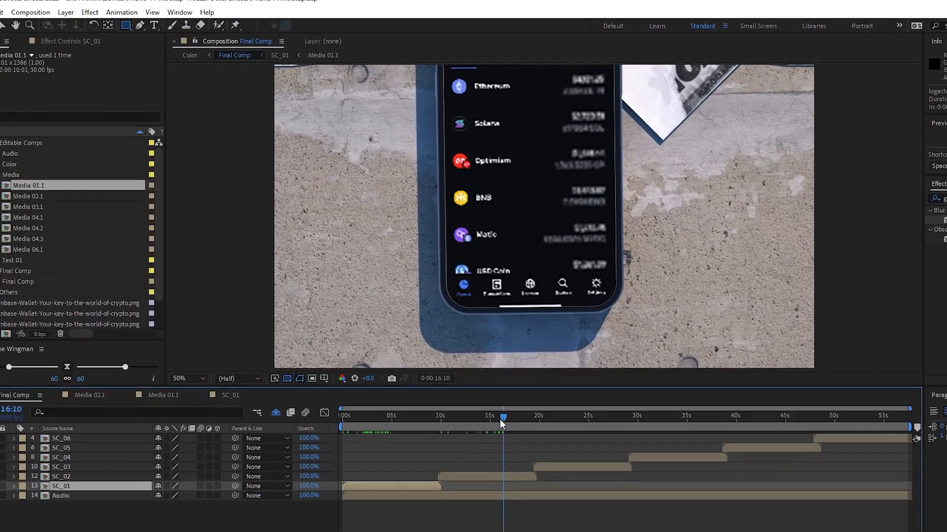
pyautogui.moveTo(501, 423); pyautogui.dragTo(613, 430)
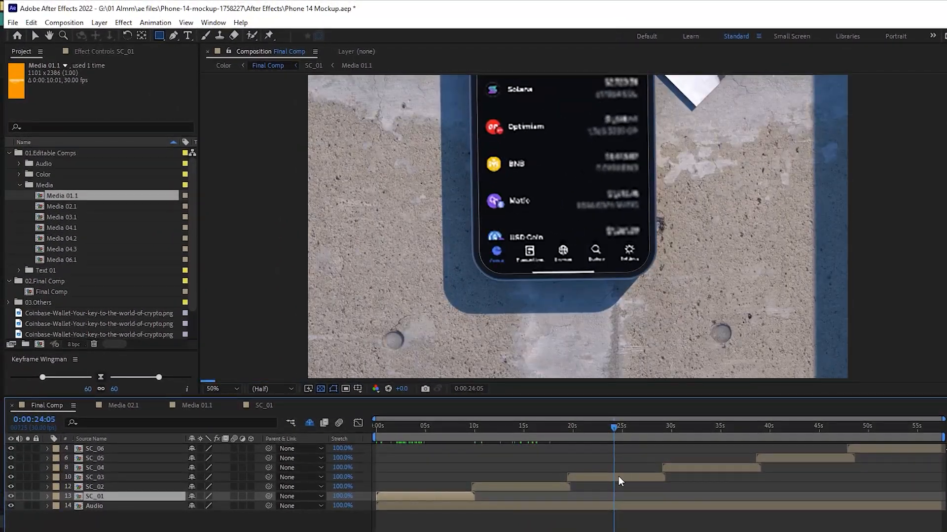
pyautogui.click(616, 477)
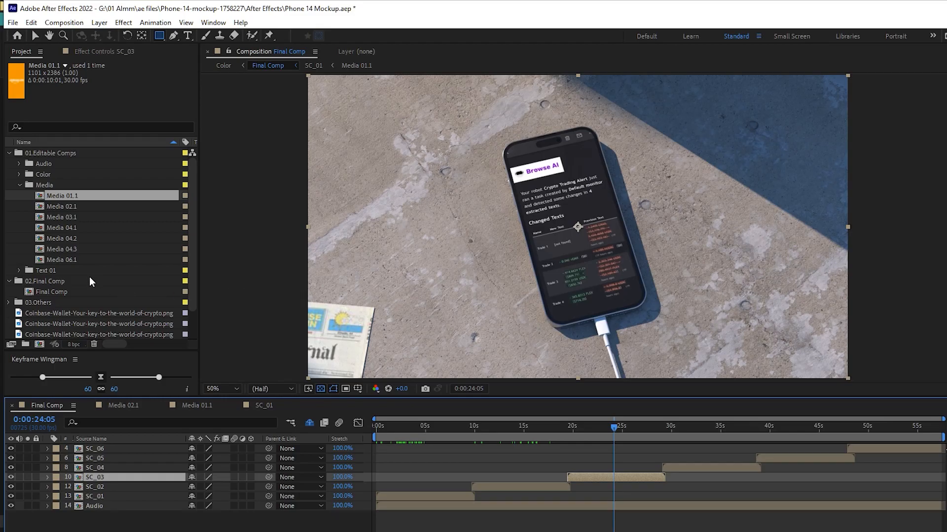
# Open the Media 03.1 composition, scrub through its existing content and delete all its layers.
pyautogui.click(72, 221)
pyautogui.doubleClick(72, 219)
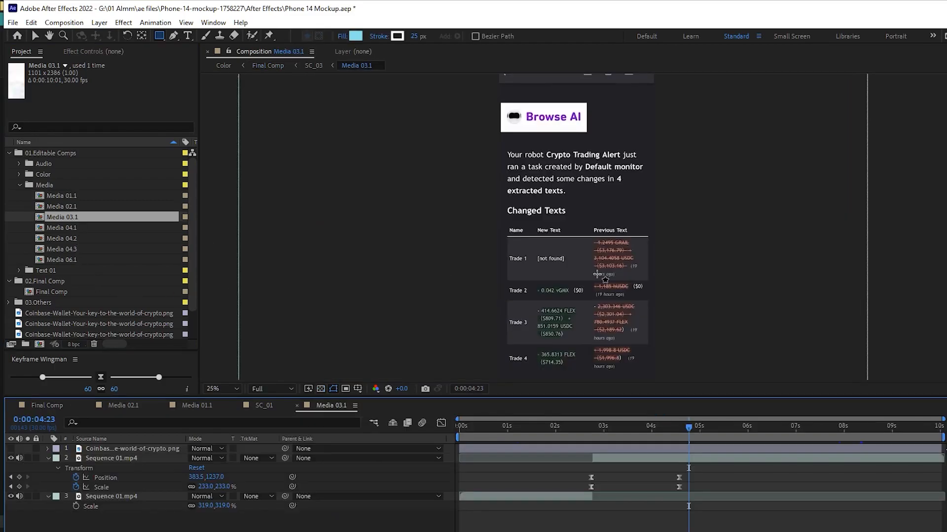
pyautogui.moveTo(631, 430); pyautogui.dragTo(695, 428)
pyautogui.click(113, 452)
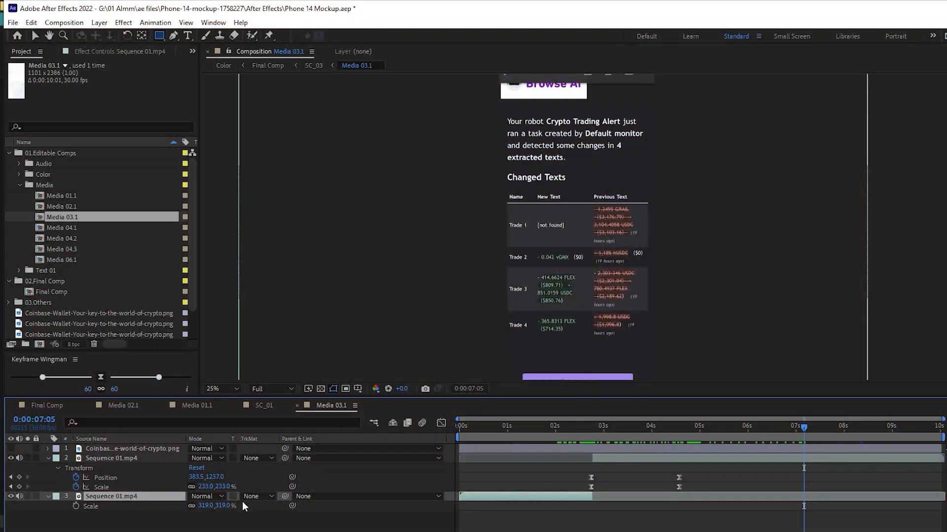
pyautogui.moveTo(174, 519); pyautogui.dragTo(134, 451)
pyautogui.press('Delete')
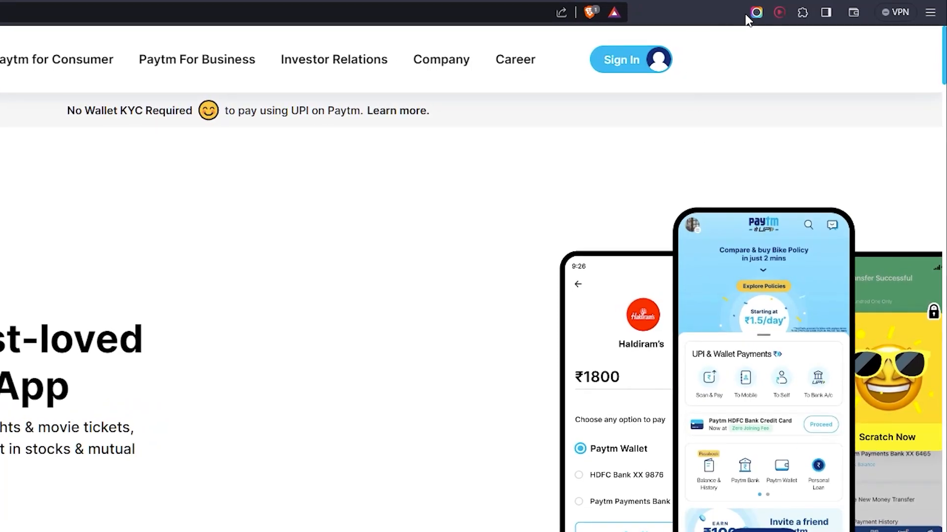
# Switch to the browser and capture a selected-area screenshot of the middle phone on the Paytm homepage.
pyautogui.click(756, 12)
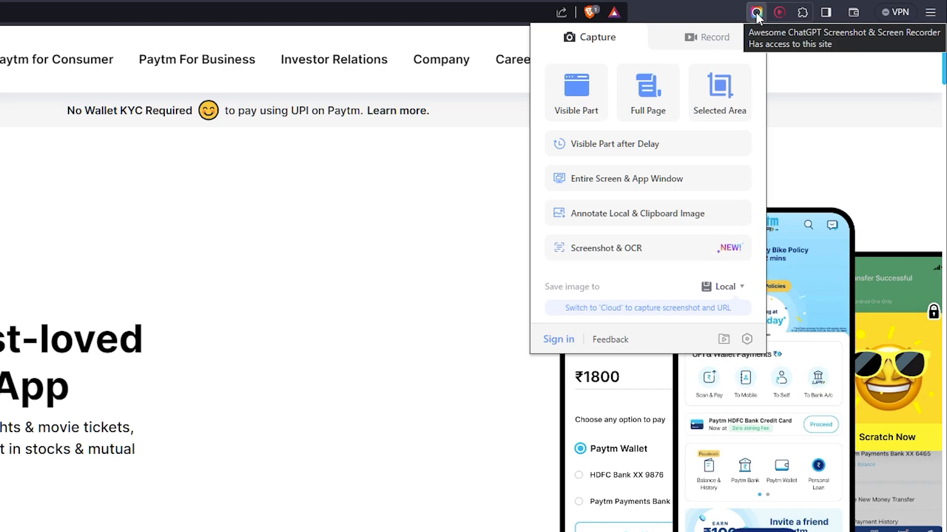
pyautogui.click(717, 93)
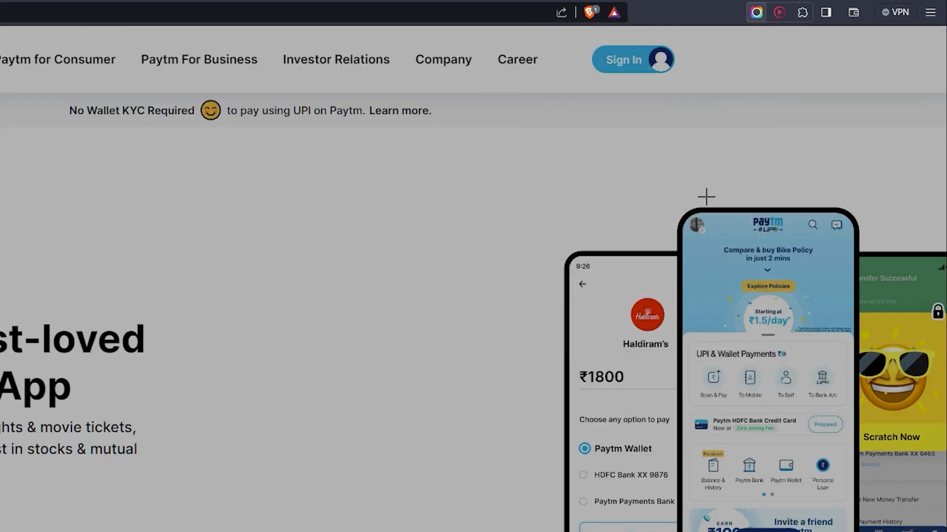
pyautogui.moveTo(661, 201); pyautogui.dragTo(868, 531)
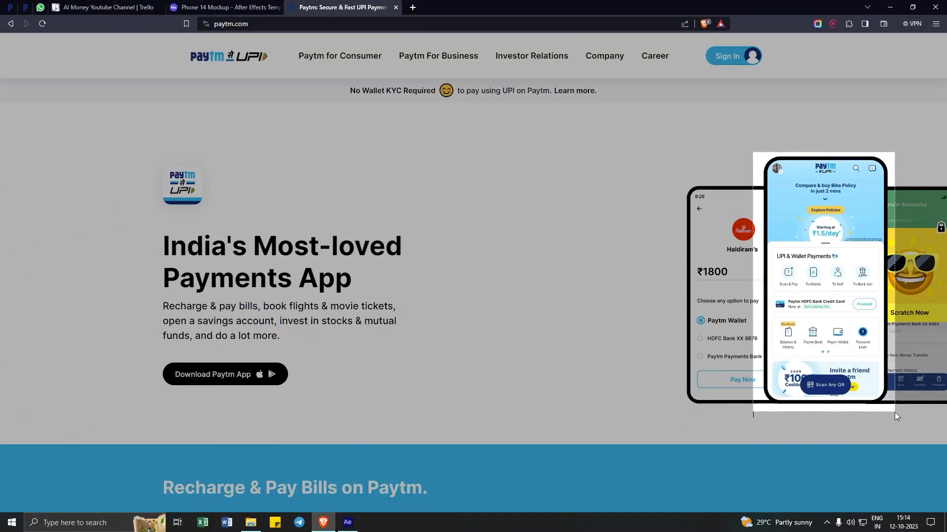
pyautogui.moveTo(894, 412); pyautogui.dragTo(895, 413)
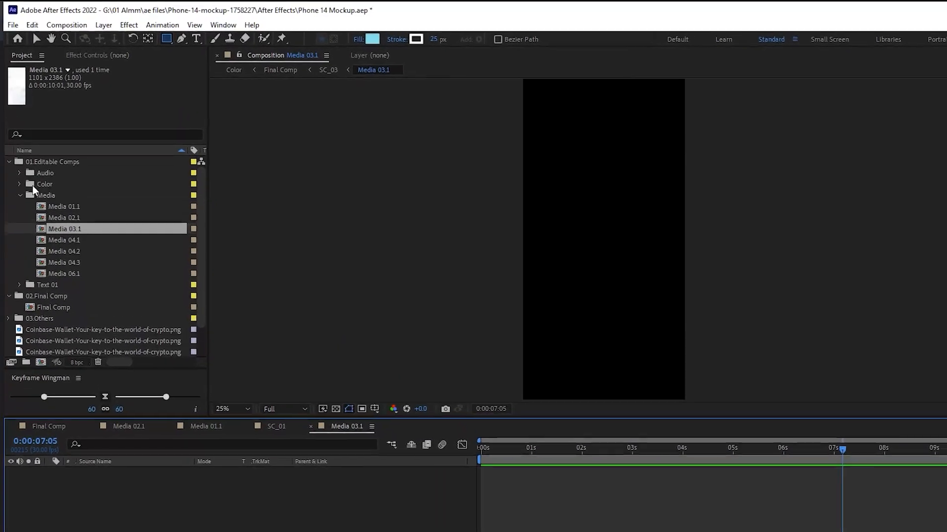
# Import Paytm-Secure-Fast-UPI-Payments-Recharge-Mobile-Pay-Bills.png from the Desktop into After Effects and add it to Media 03.1.
pyautogui.doubleClick(55, 338)
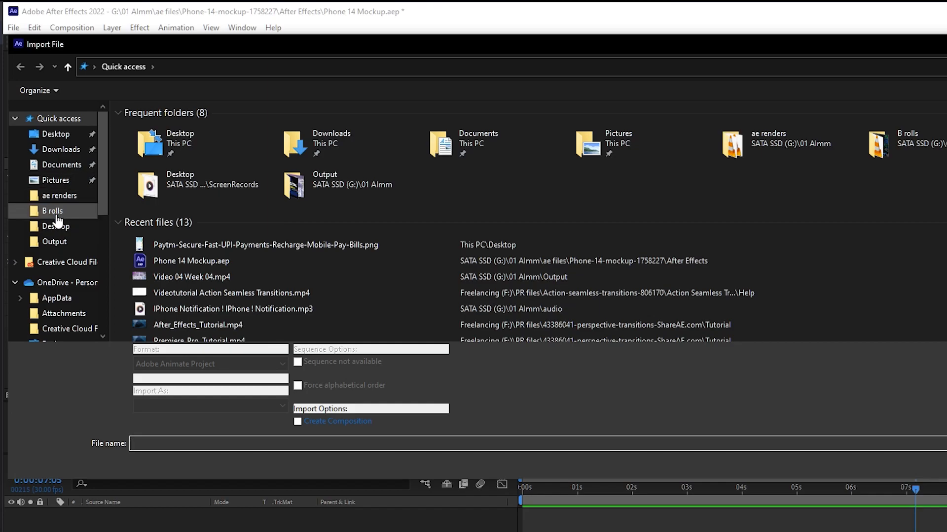
pyautogui.click(55, 134)
pyautogui.doubleClick(424, 148)
pyautogui.moveTo(57, 249); pyautogui.dragTo(73, 396)
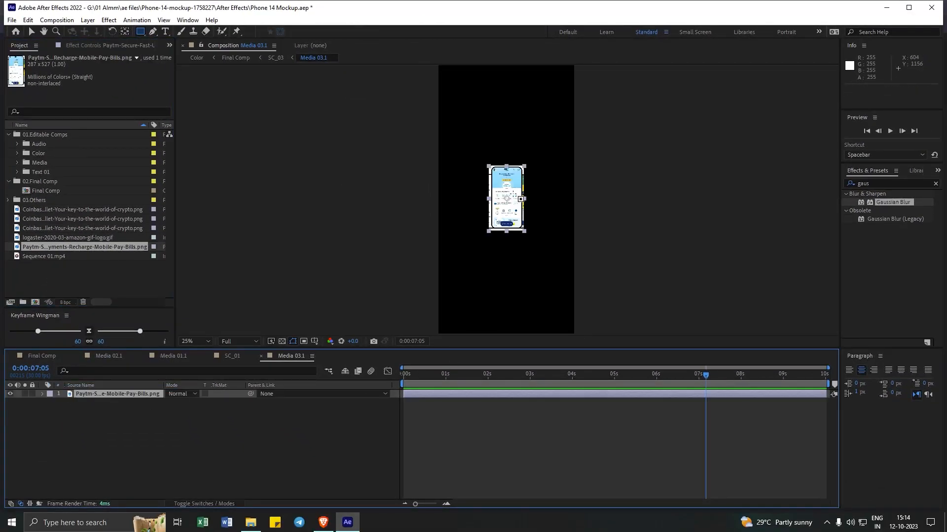
# Inspect the Paytm screenshot's size within Media 03.1 and check the empty area with the transparency grid on and off.
pyautogui.scroll(4, 513, 195)
pyautogui.scroll(-3, 515, 196)
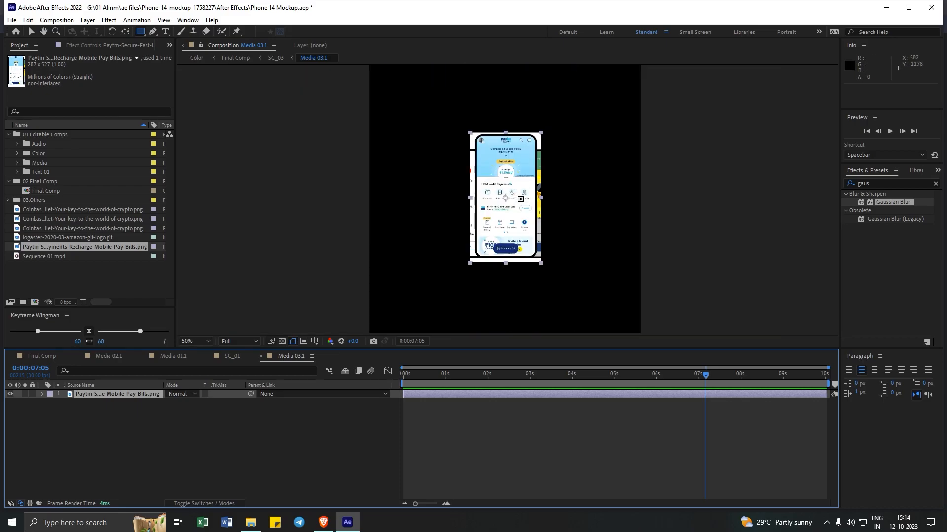
pyautogui.click(186, 427)
pyautogui.click(124, 394)
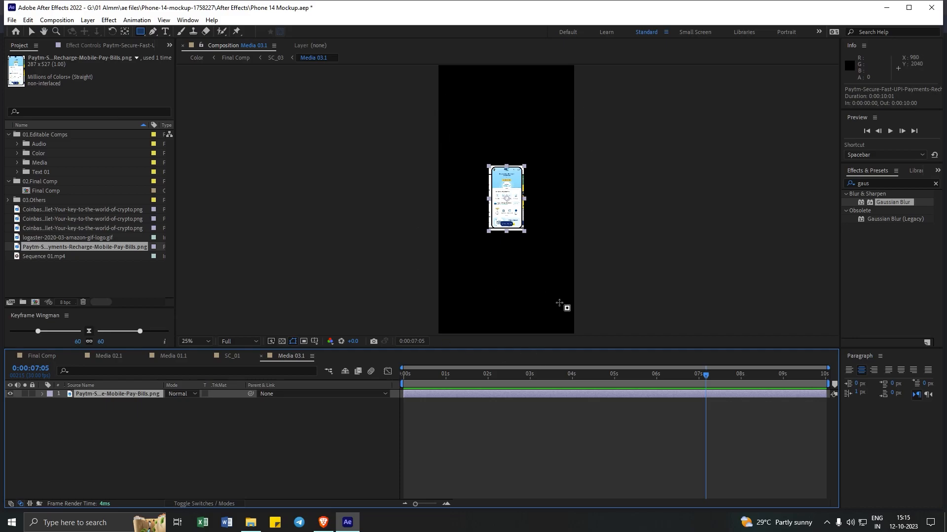
pyautogui.click(282, 341)
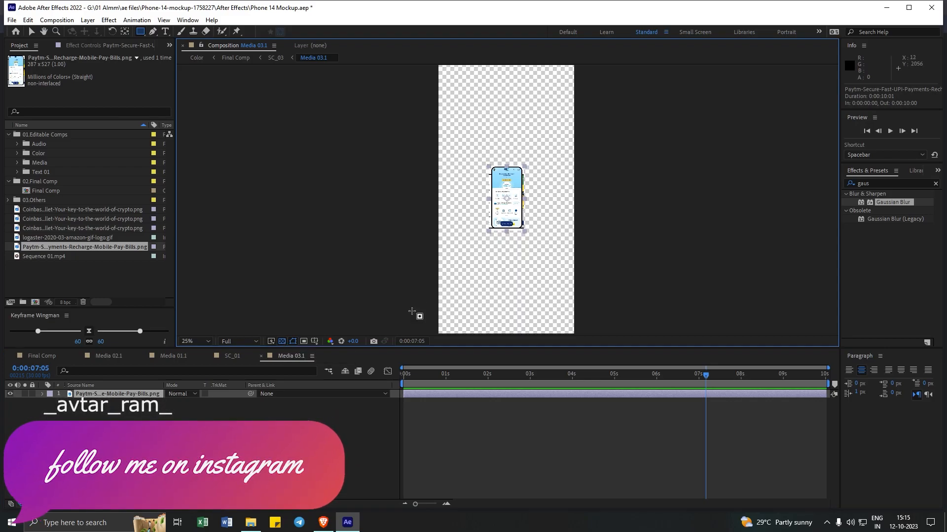
pyautogui.click(282, 342)
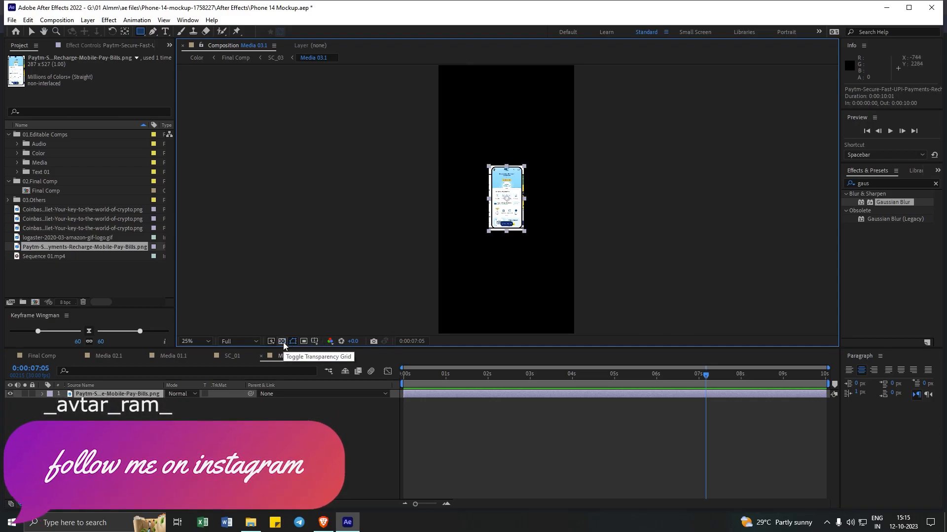
# Search the effects for "detail" and apply Detail-preserving Upscale to the Paytm screenshot layer.
pyautogui.click(936, 184)
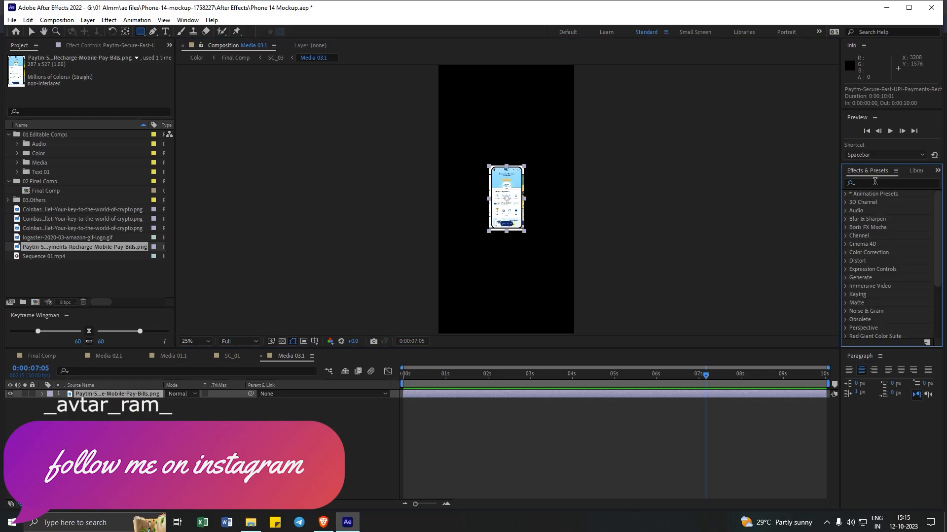
pyautogui.click(873, 183)
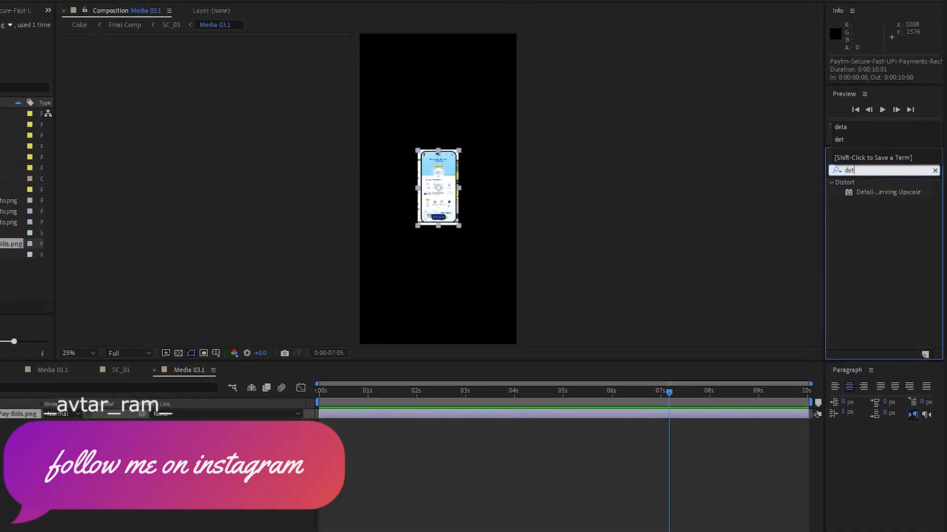
pyautogui.write('etail')
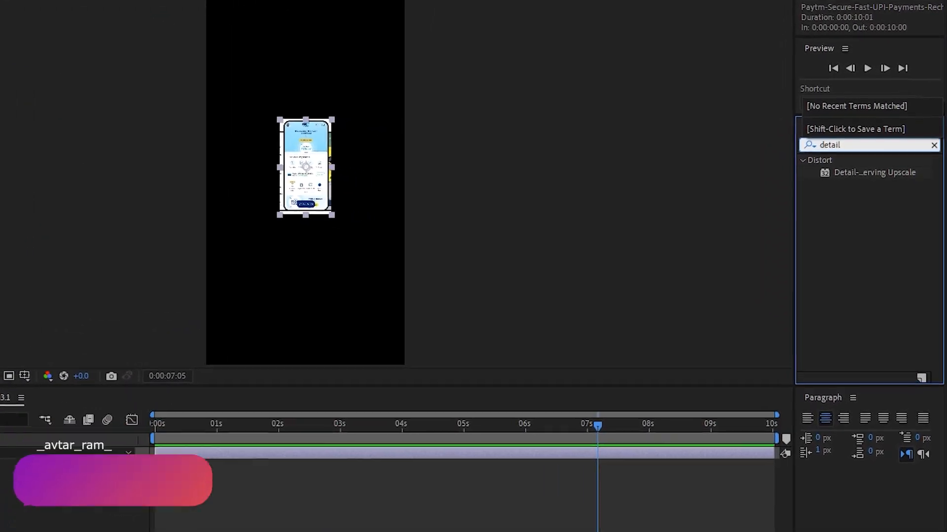
pyautogui.moveTo(885, 170); pyautogui.dragTo(292, 163)
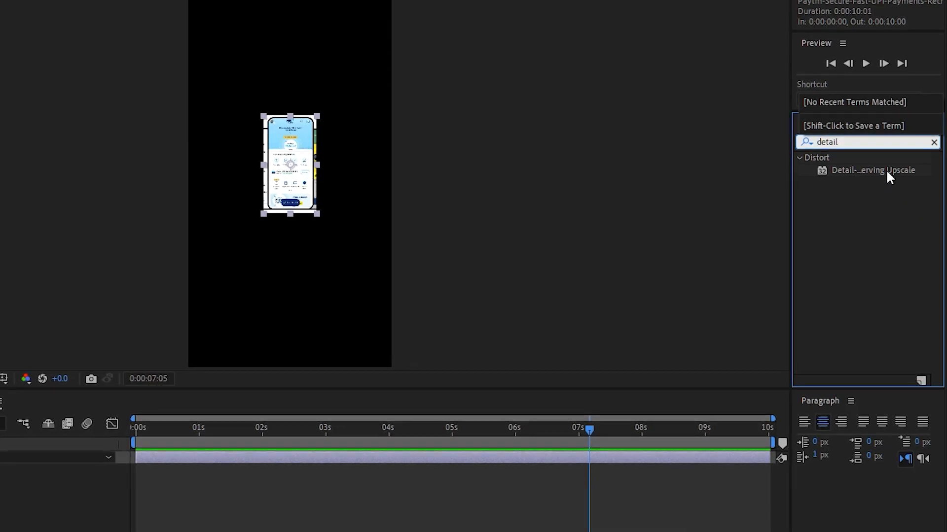
# Fit the Paytm screenshot to the composition height with Detail-preserving Upscale, then compare the layer with the effect off and on.
pyautogui.moveTo(758, 248); pyautogui.dragTo(758, 247)
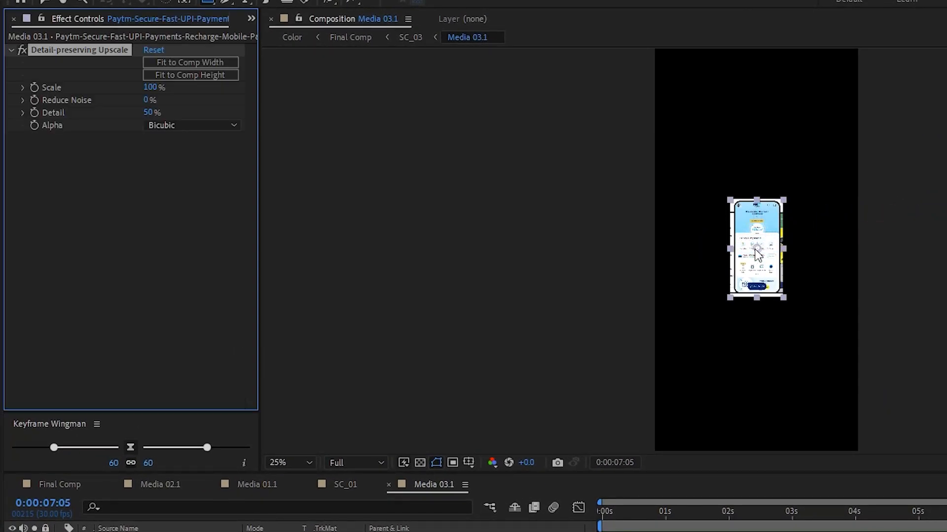
pyautogui.click(205, 62)
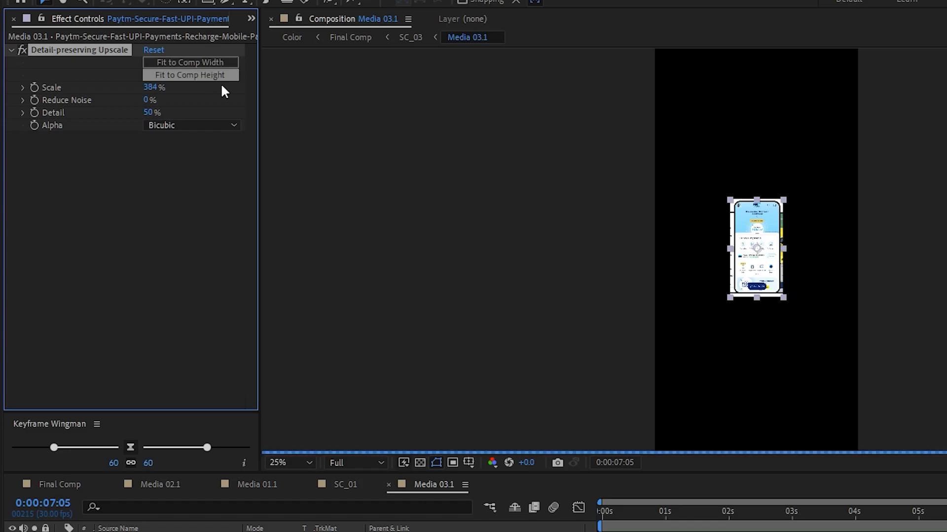
pyautogui.click(197, 75)
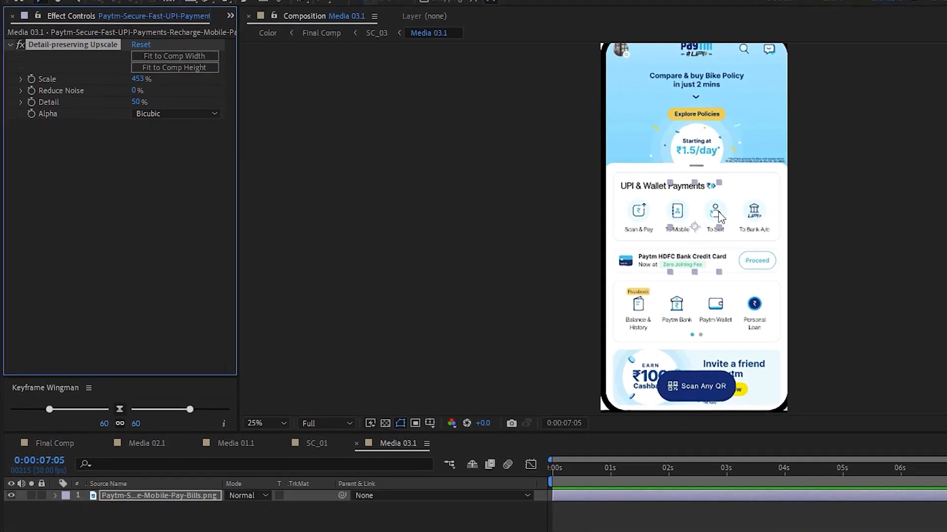
pyautogui.click(219, 449)
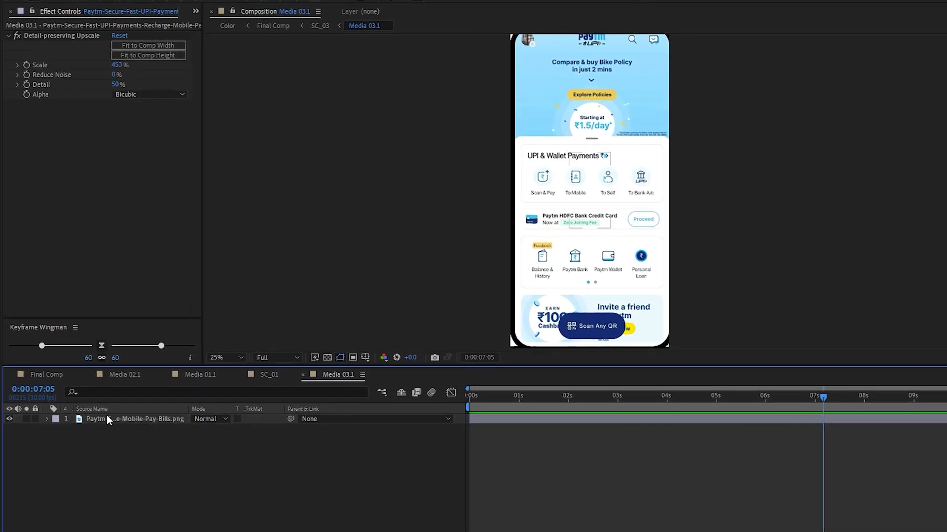
pyautogui.click(17, 36)
pyautogui.click(17, 35)
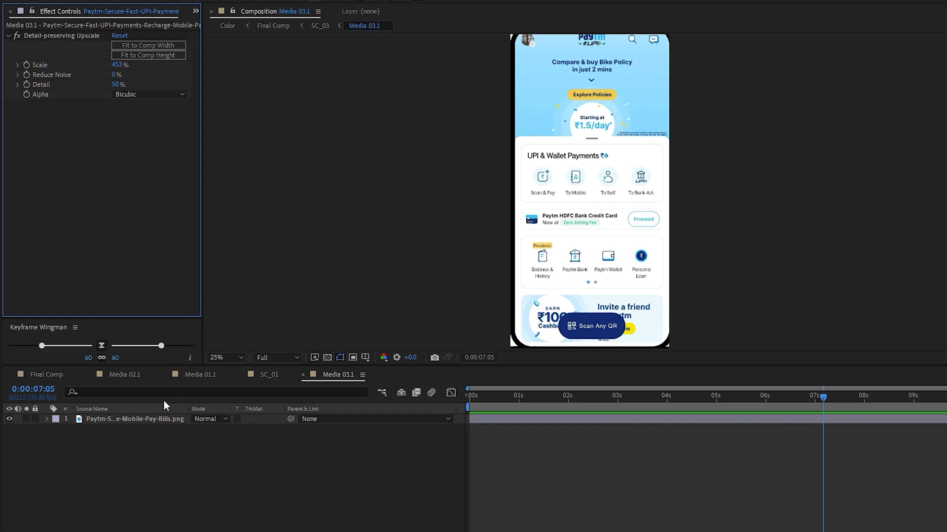
# Scale the Paytm screenshot layer in Media 03.1 to 95% and shift its horizontal position to 536.5.
pyautogui.click(144, 422)
pyautogui.press('s')
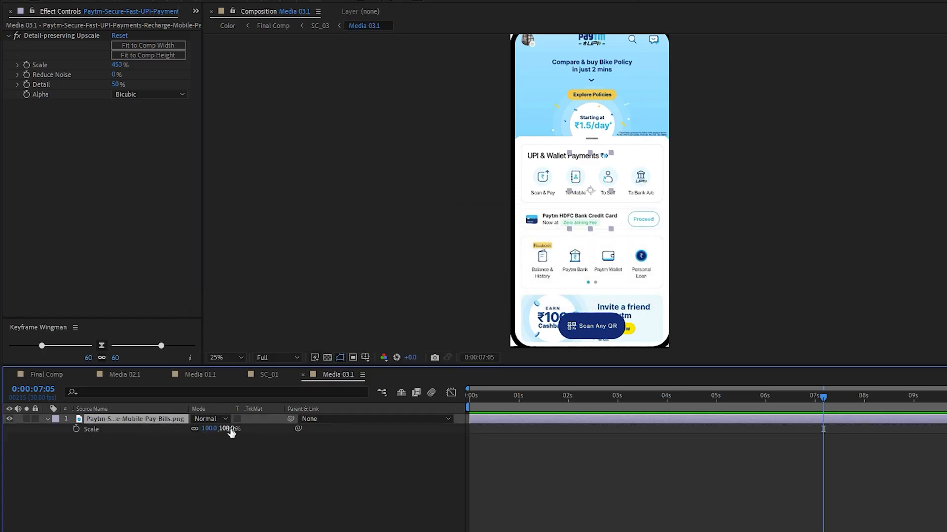
pyautogui.moveTo(231, 429); pyautogui.dragTo(225, 428)
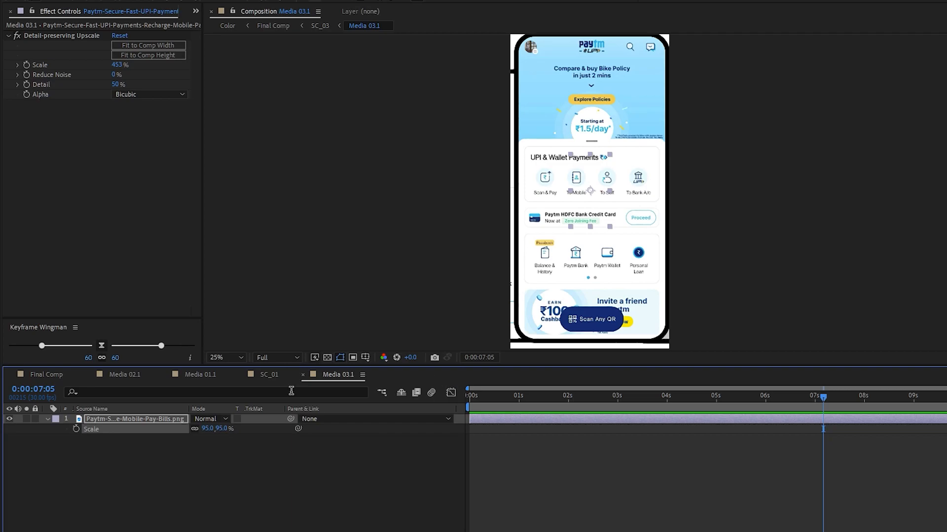
pyautogui.click(126, 418)
pyautogui.press('p')
pyautogui.moveTo(199, 430); pyautogui.dragTo(191, 429)
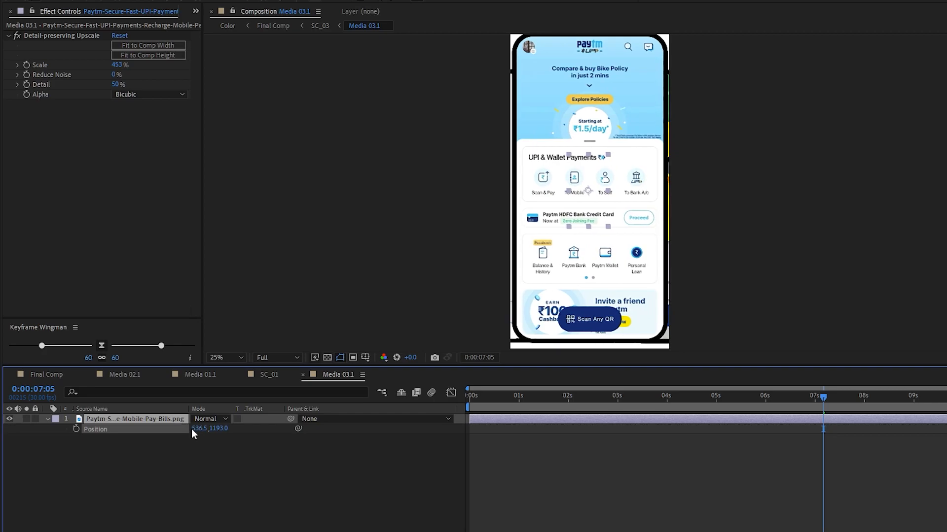
# Check how the Paytm screenshot sits on the phone in the SC_03 part of Final Comp.
pyautogui.click(274, 375)
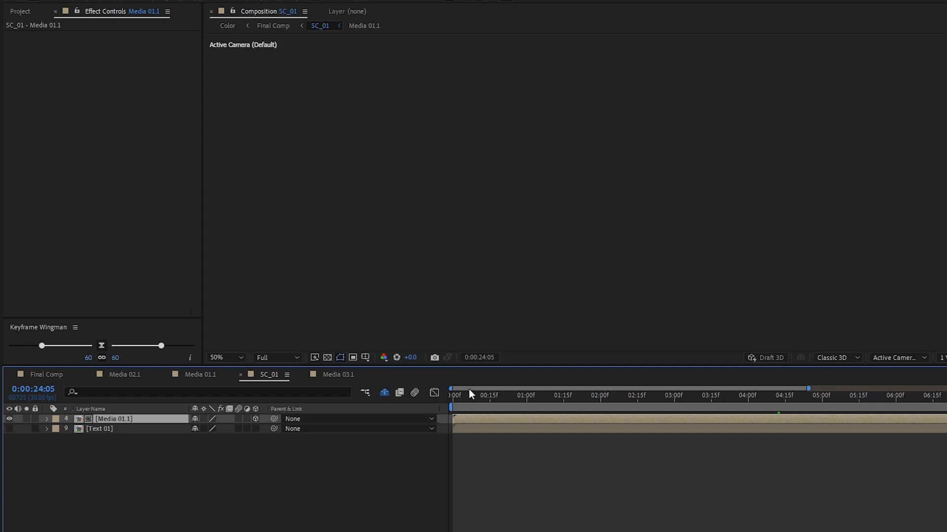
pyautogui.click(487, 395)
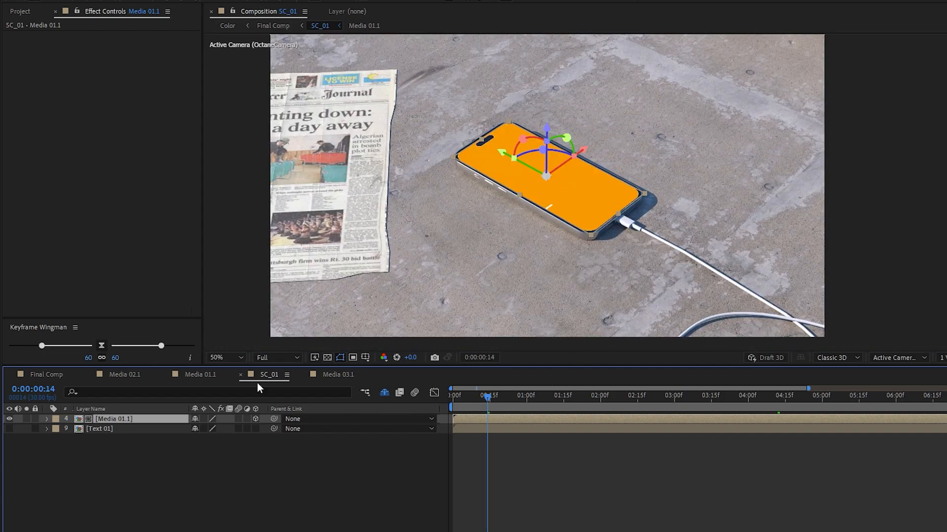
pyautogui.click(345, 376)
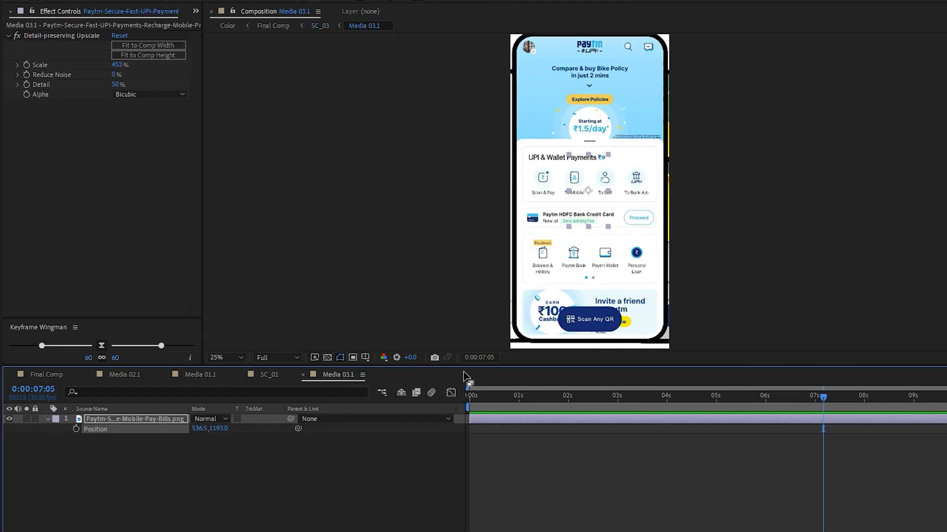
pyautogui.click(47, 375)
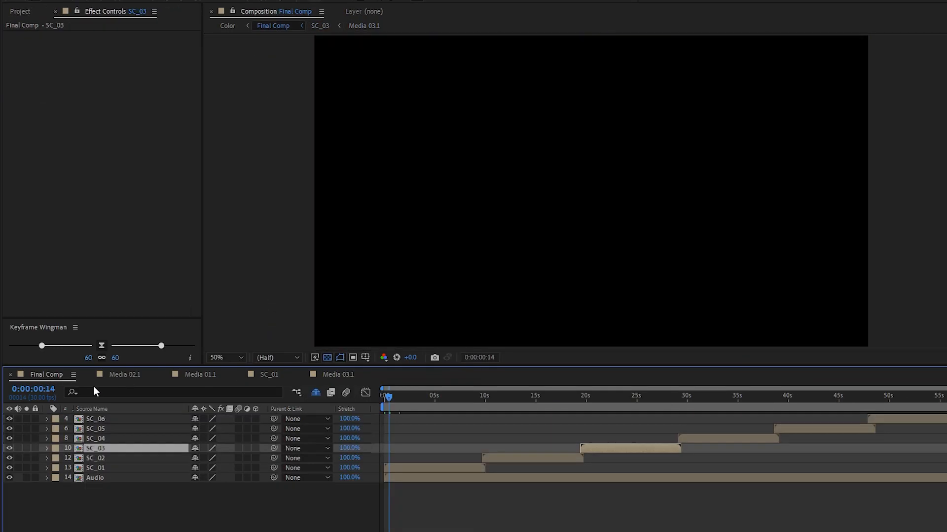
pyautogui.hotkey('alt', '.')
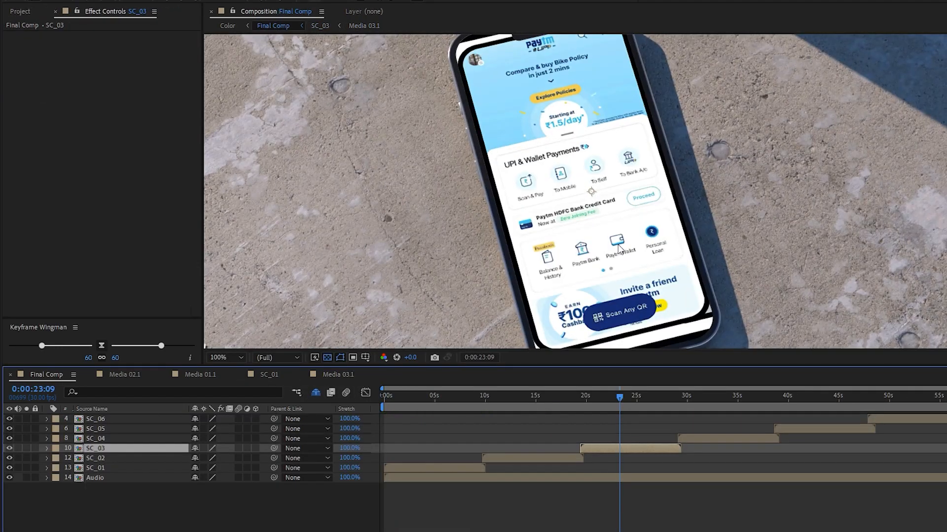
pyautogui.hotkey('alt', '.')
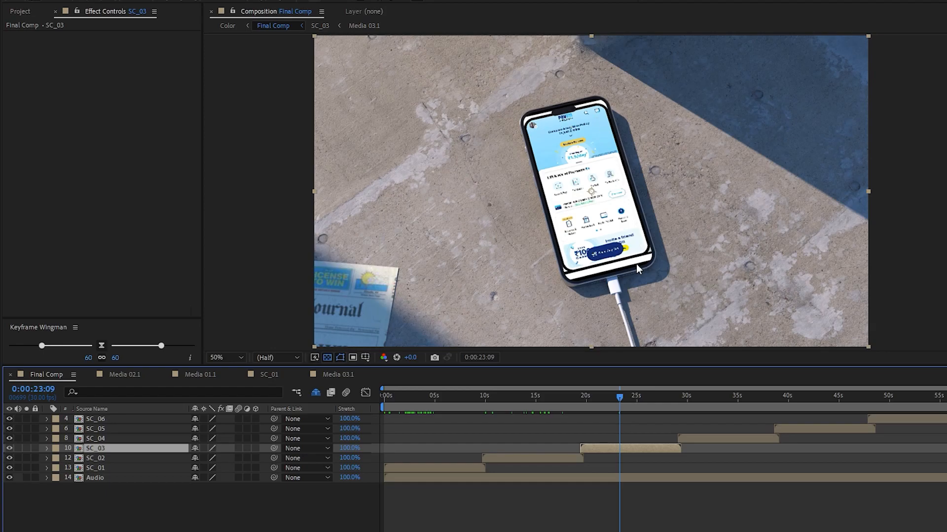
# In Media 03.1, unlink the Paytm layer's scale, stretch its height to about 104%, and set its vertical position to 1213.
pyautogui.click(342, 376)
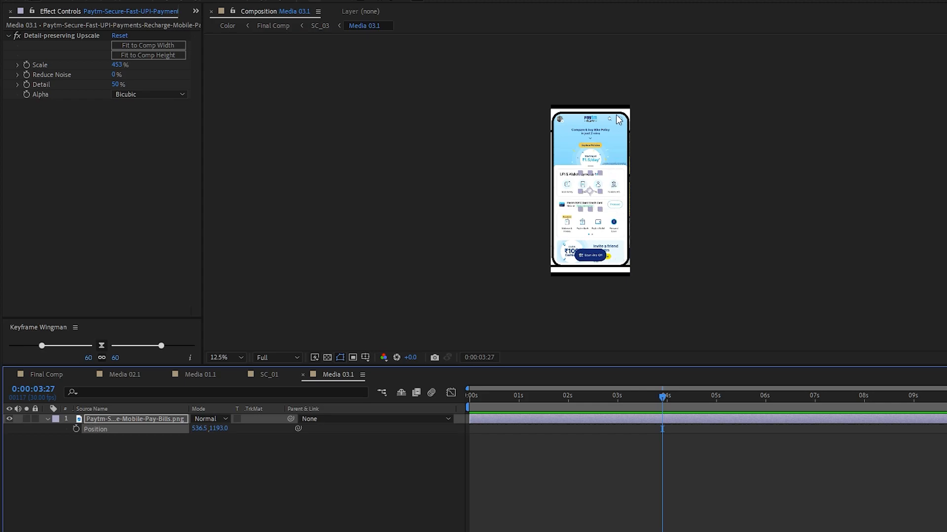
pyautogui.press('.')
pyautogui.press(',')
pyautogui.click(136, 419)
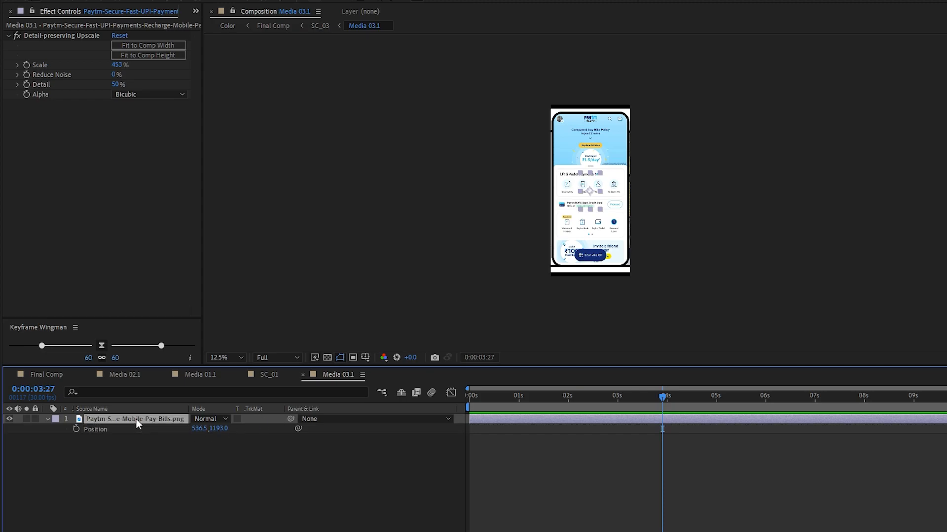
pyautogui.press('s')
pyautogui.click(198, 449)
pyautogui.moveTo(224, 430); pyautogui.dragTo(226, 429)
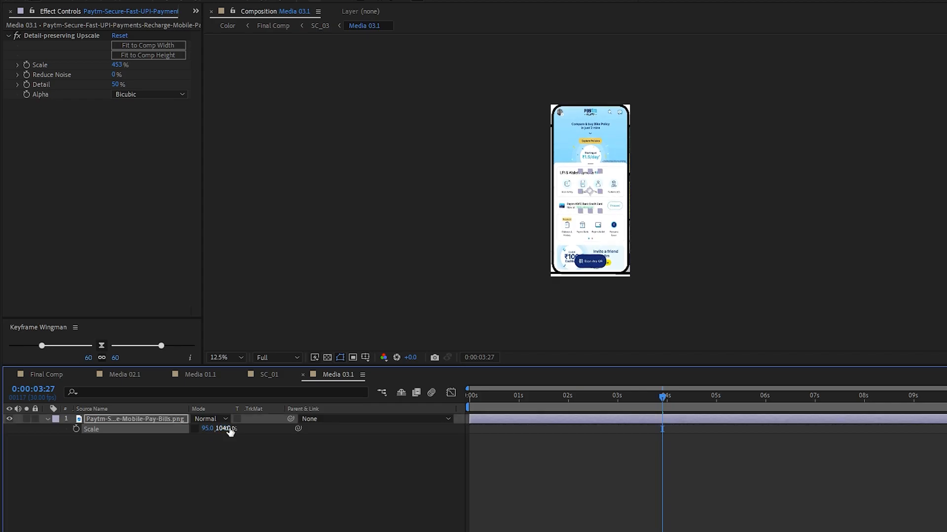
pyautogui.click(168, 419)
pyautogui.press('p')
pyautogui.moveTo(222, 428); pyautogui.dragTo(233, 427)
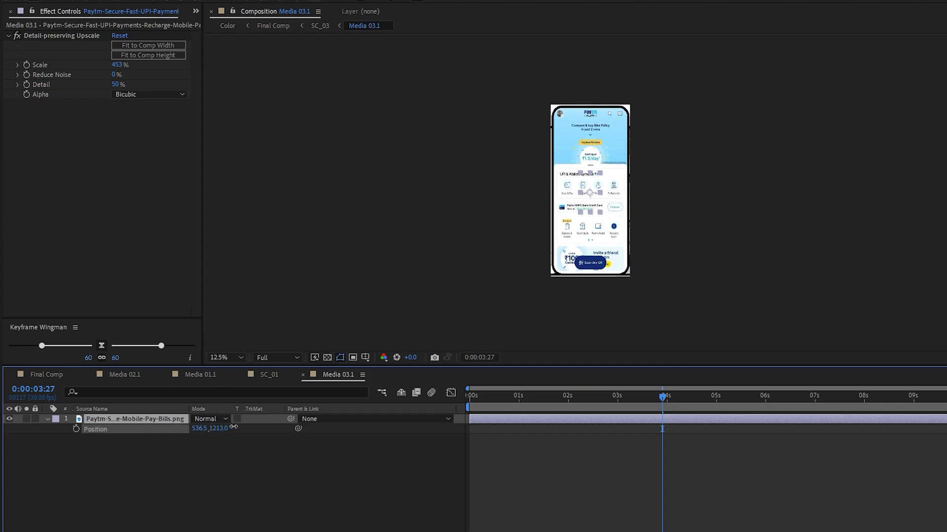
# Check the adjusted Paytm screen in Final Comp, move to about 53 seconds and open the SC_06 composition.
pyautogui.click(46, 374)
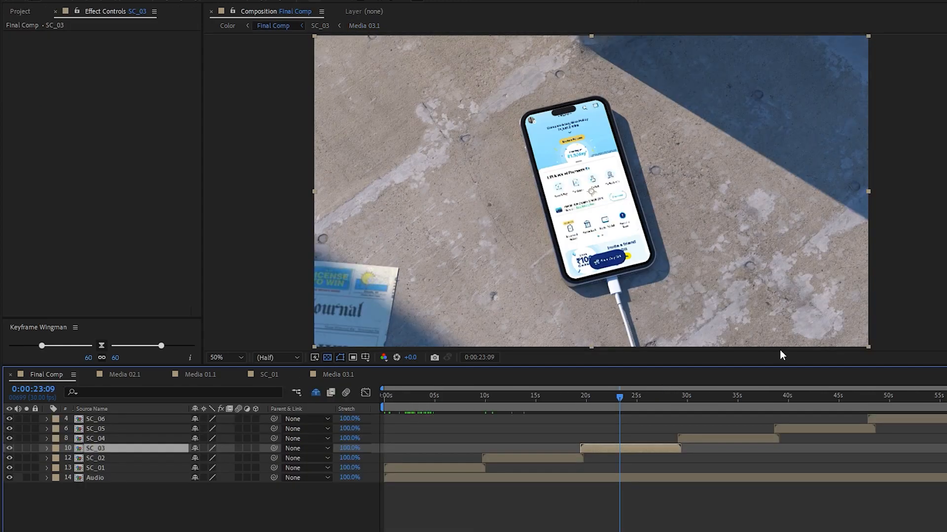
pyautogui.click(625, 398)
pyautogui.moveTo(625, 399); pyautogui.dragTo(923, 398)
pyautogui.click(941, 422)
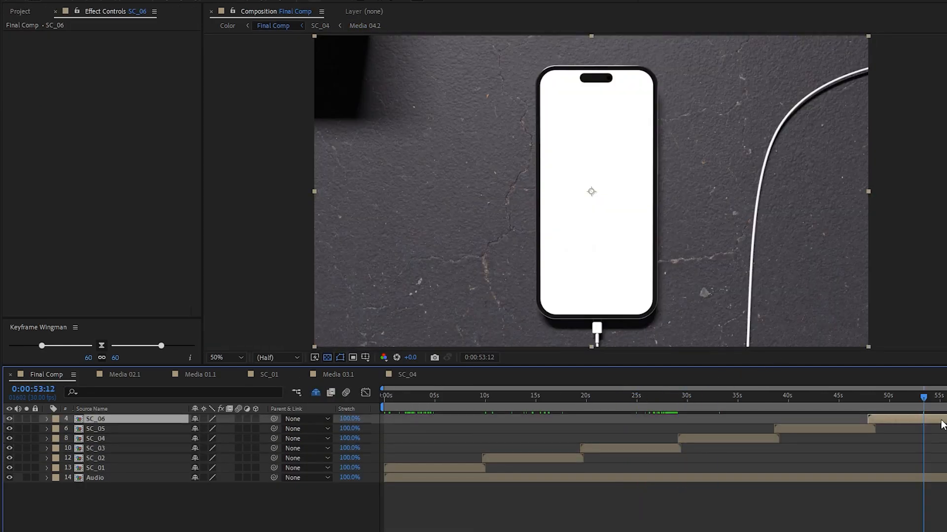
pyautogui.doubleClick(941, 421)
pyautogui.scroll(2, 606, 209)
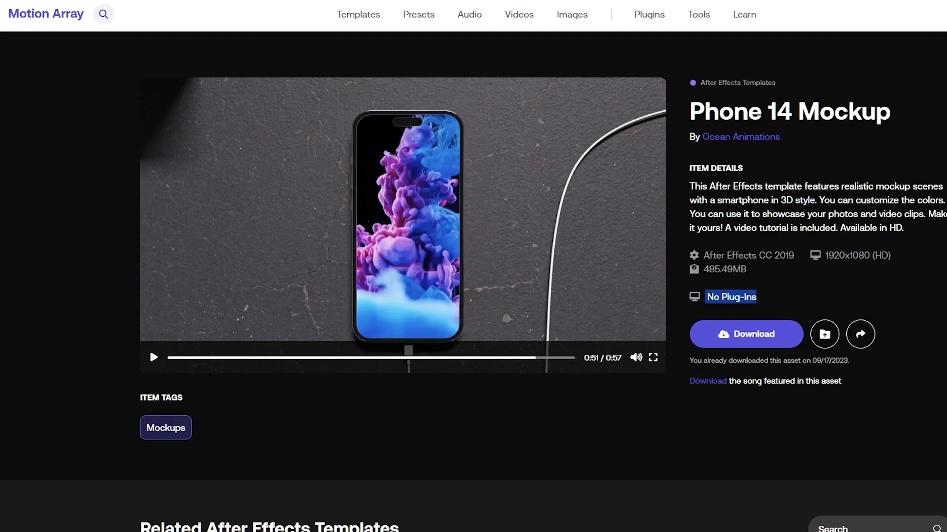
# Switch to the browser and narrow the Motion Array Phone 14 Mockup page to its phone-width layout, reviewing the page's length.
pyautogui.press('super+Down')
pyautogui.moveTo(915, 121); pyautogui.dragTo(323, 139)
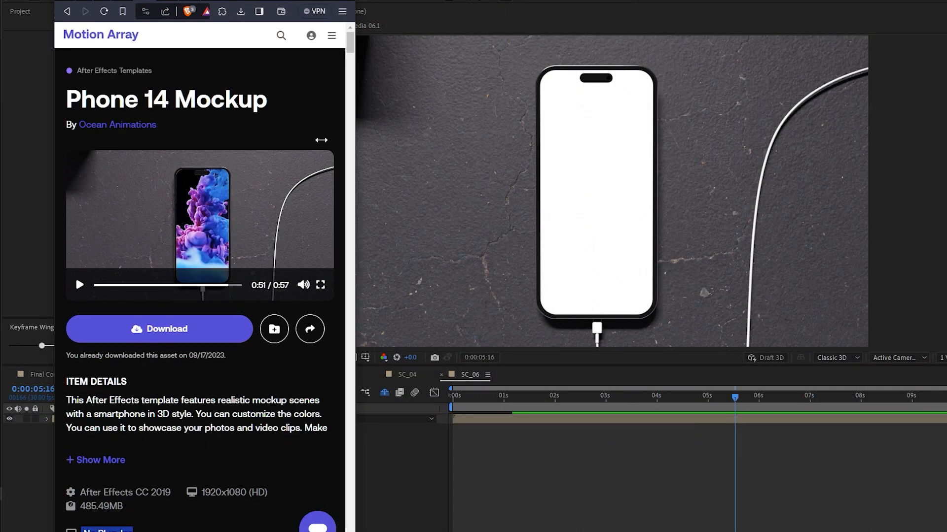
pyautogui.scroll(-15, 277, 142)
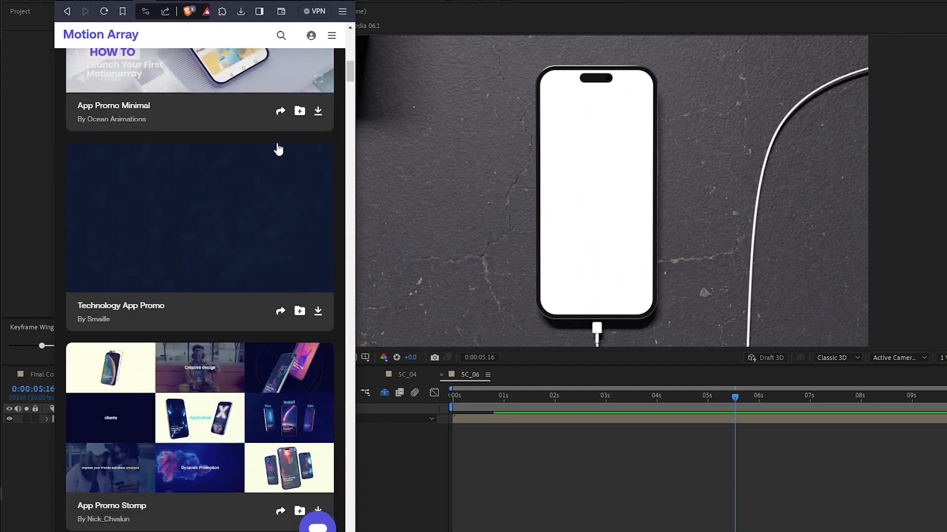
pyautogui.scroll(15, 278, 145)
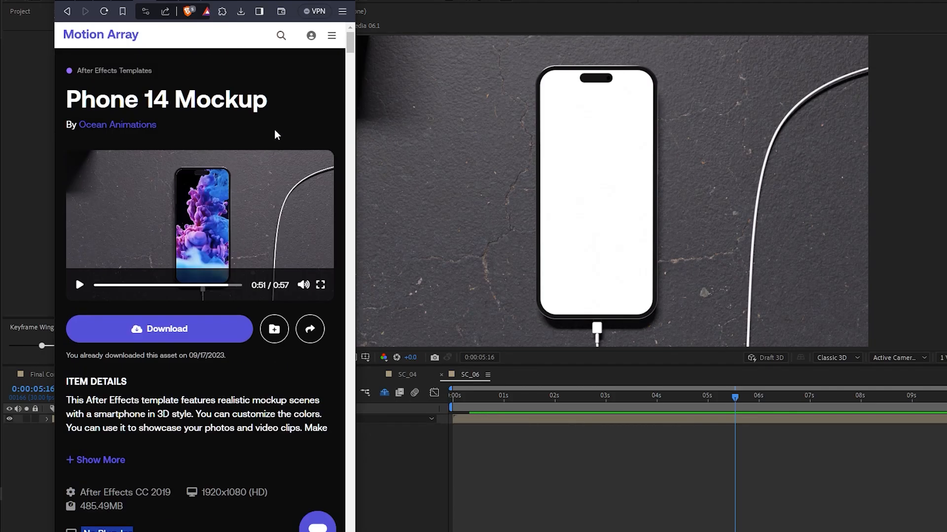
# Capture the full Phone 14 Mockup page with the screenshot extension and save the image.
pyautogui.click(222, 13)
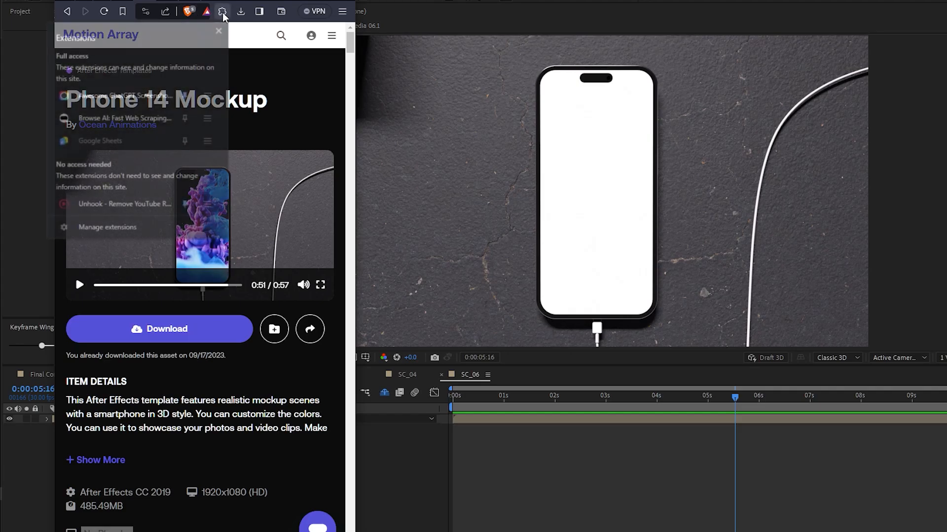
pyautogui.click(102, 95)
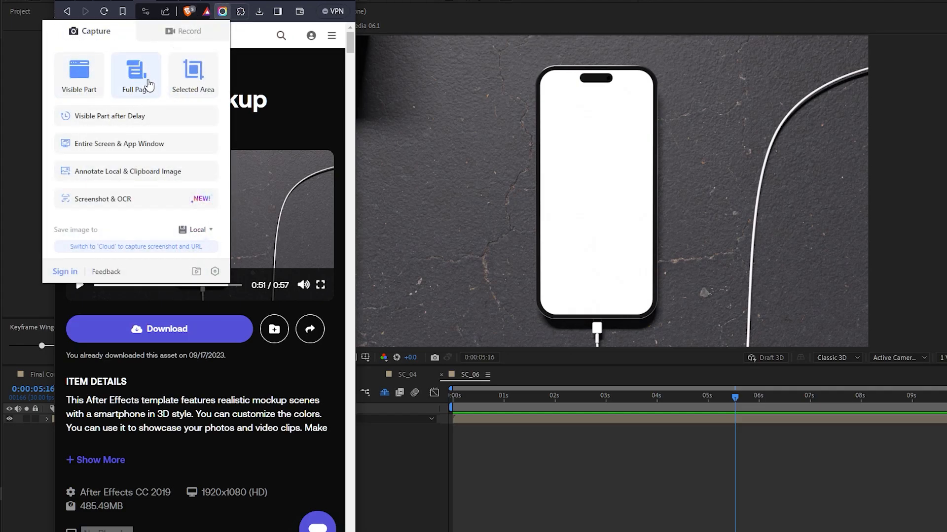
pyautogui.click(147, 79)
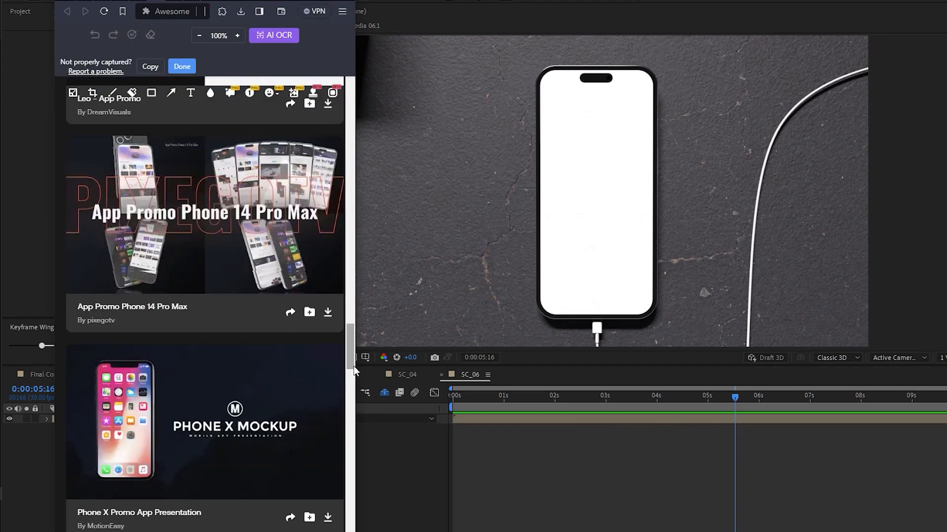
pyautogui.click(162, 89)
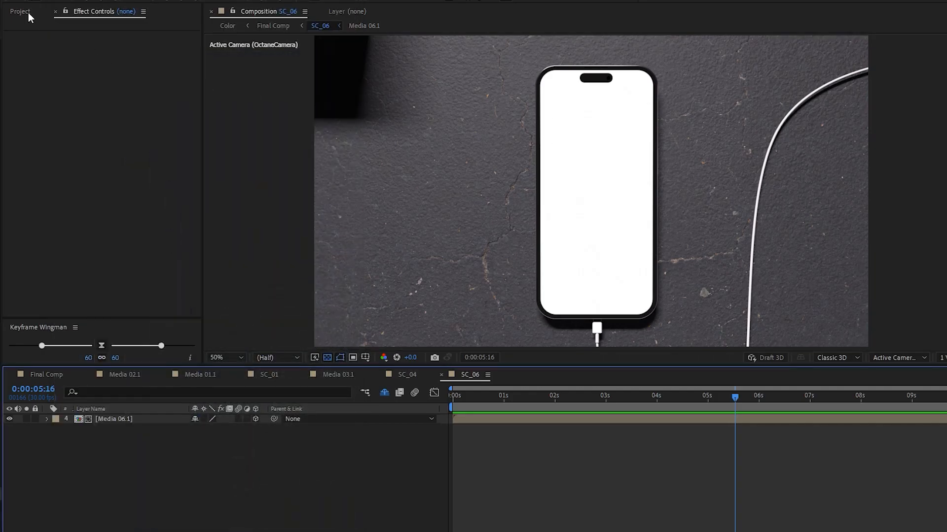
# Import Phone-14-Mockup-After-Effects-Templates-Motion-Array.png into the After Effects project.
pyautogui.click(20, 11)
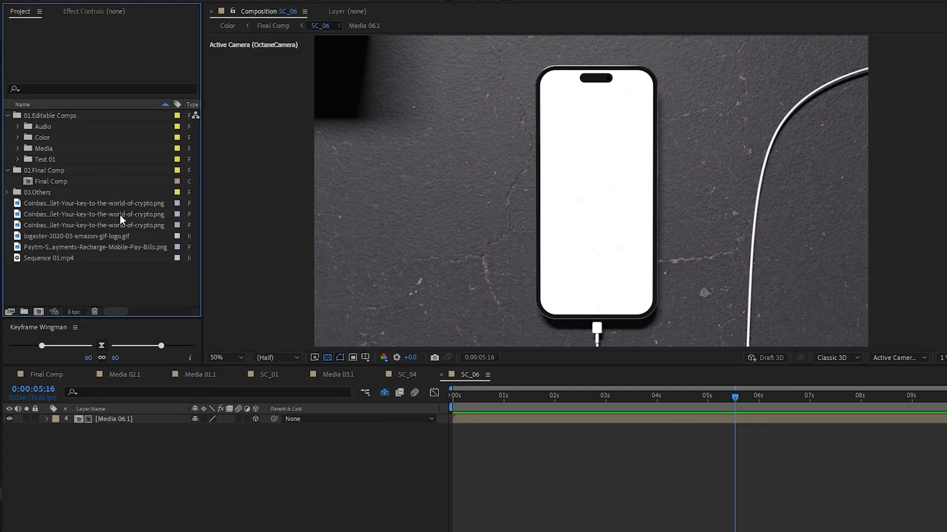
pyautogui.doubleClick(130, 281)
pyautogui.doubleClick(441, 87)
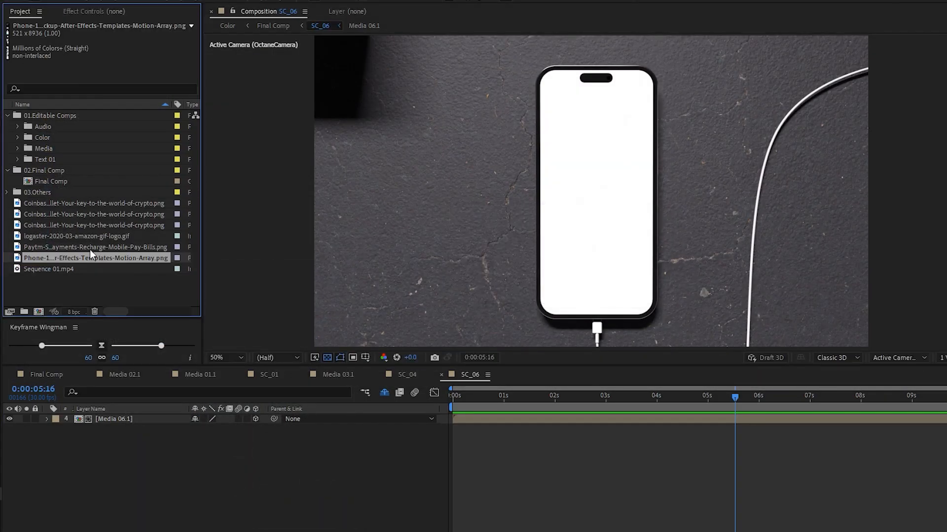
pyautogui.moveTo(91, 258); pyautogui.dragTo(109, 413)
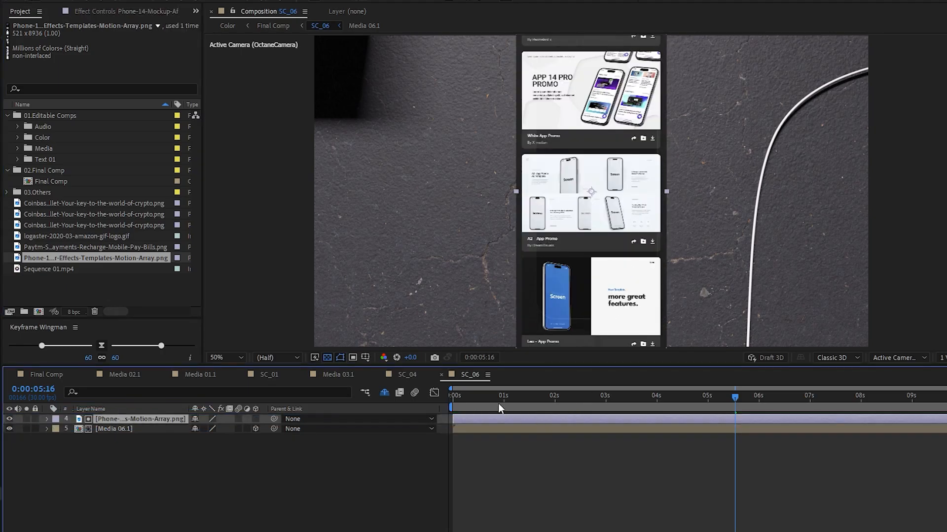
pyautogui.click(499, 404)
pyautogui.scroll(-2, 598, 285)
pyautogui.moveTo(519, 402); pyautogui.dragTo(663, 397)
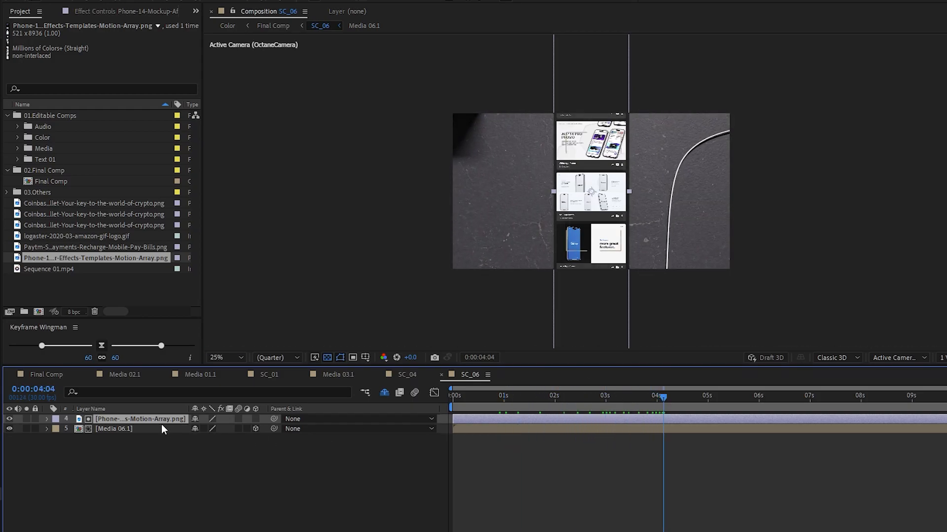
pyautogui.click(129, 429)
pyautogui.hotkey('ctrl', 'c')
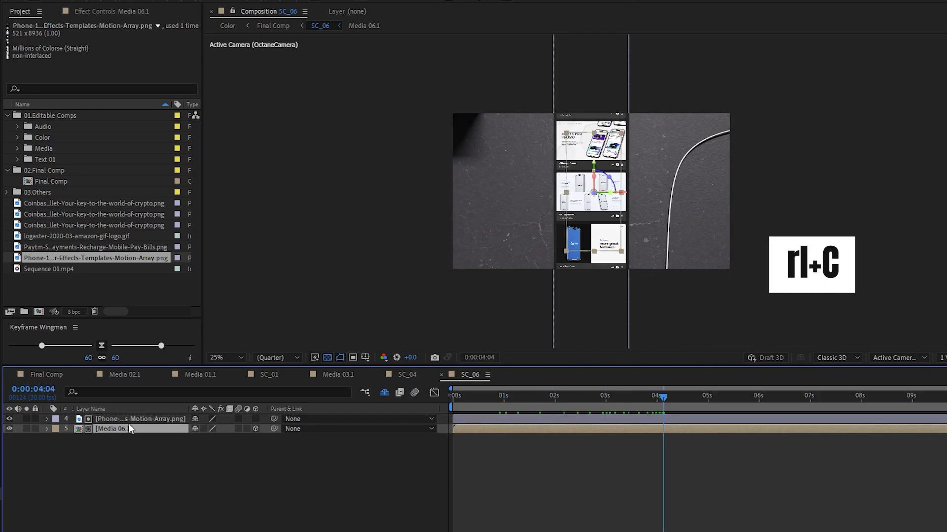
pyautogui.click(129, 419)
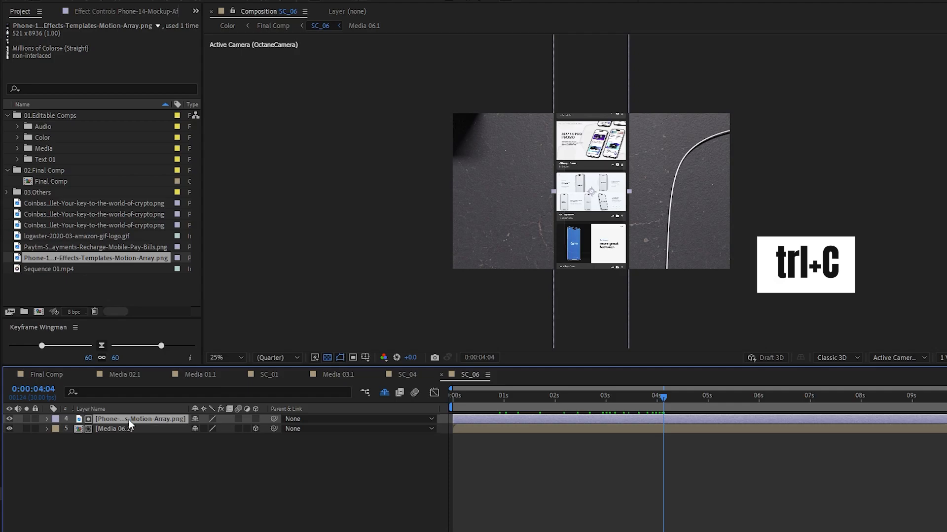
pyautogui.press('Delete')
# Paste the Motion Array page capture into the Media 06.1 composition and centre it horizontally.
pyautogui.doubleClick(128, 419)
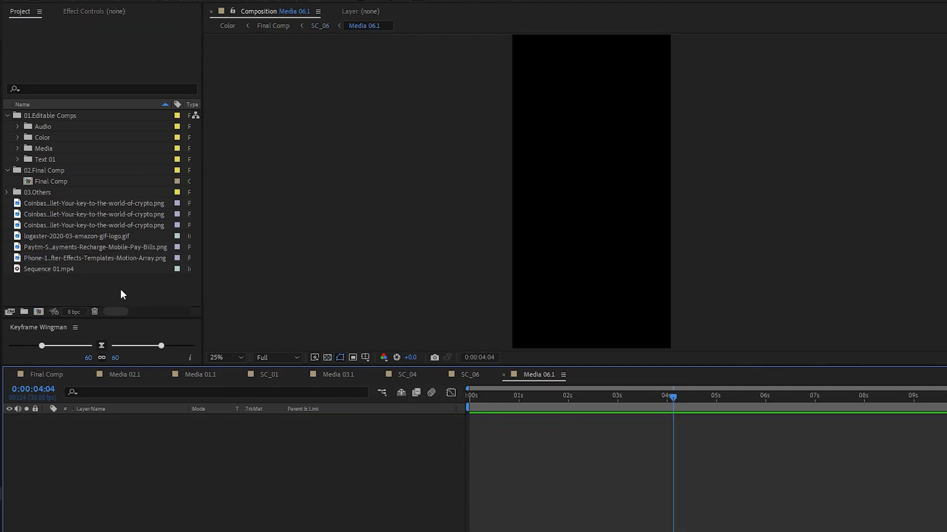
pyautogui.hotkey('ctrl', 'v')
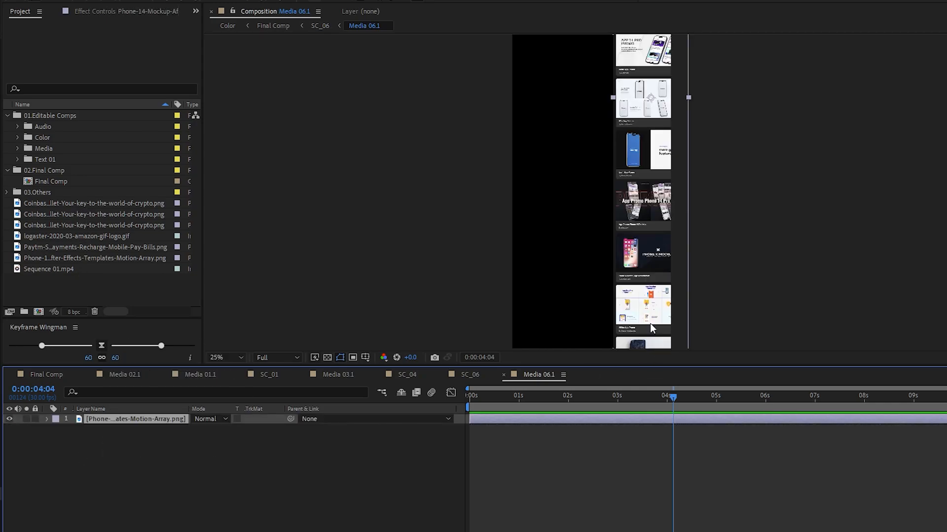
pyautogui.moveTo(634, 232); pyautogui.dragTo(580, 232)
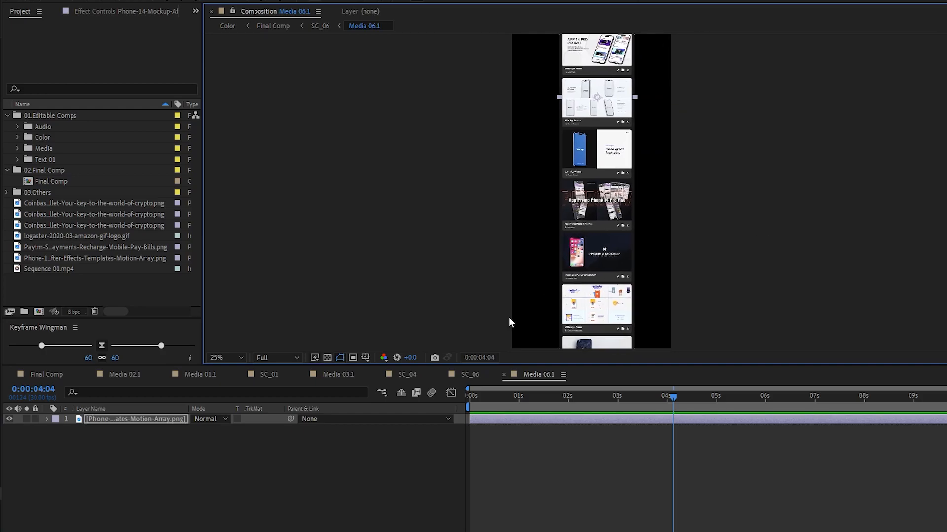
# Show the transparency grid and scale up the page capture layer until it fills the width of Media 06.1.
pyautogui.click(327, 358)
pyautogui.scroll(2, 635, 266)
pyautogui.scroll(-4, 635, 266)
pyautogui.scroll(2, 635, 266)
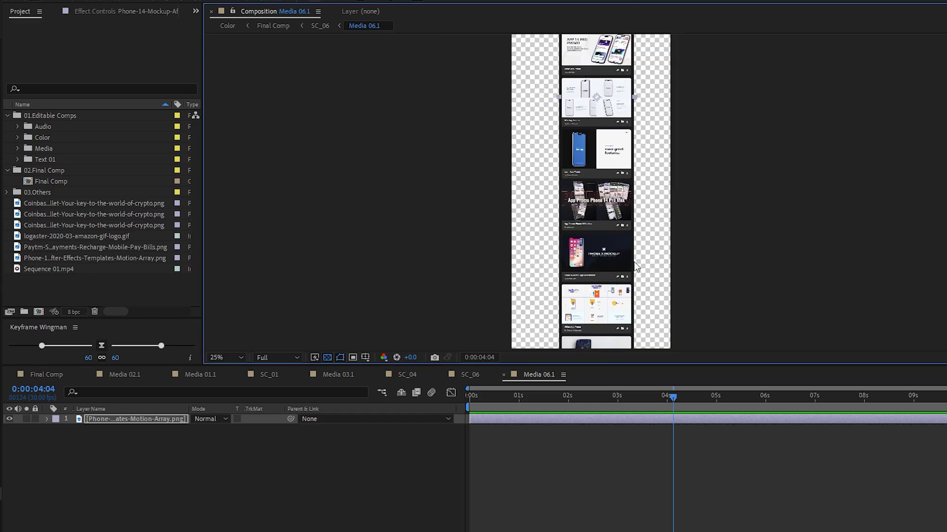
pyautogui.scroll(-1, 636, 267)
pyautogui.click(151, 420)
pyautogui.press('s')
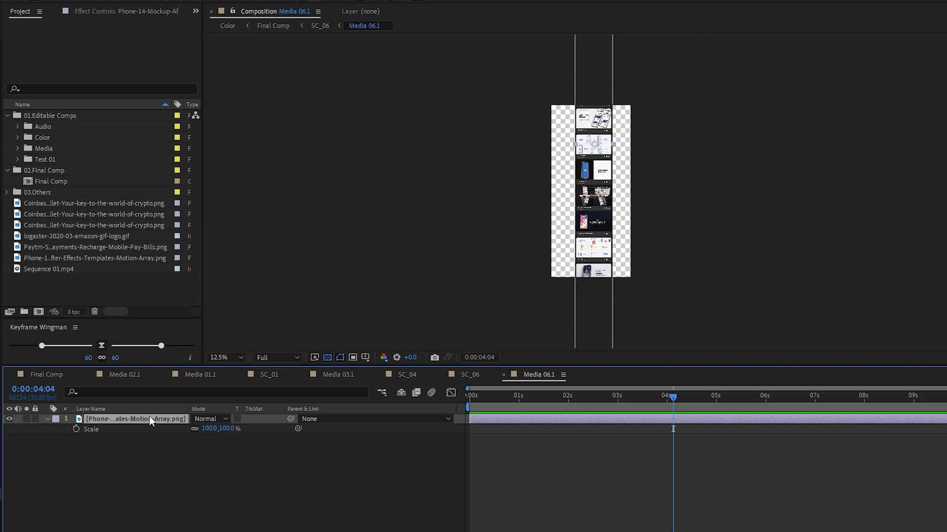
pyautogui.moveTo(224, 429); pyautogui.dragTo(285, 434)
pyautogui.moveTo(587, 292); pyautogui.dragTo(583, 293)
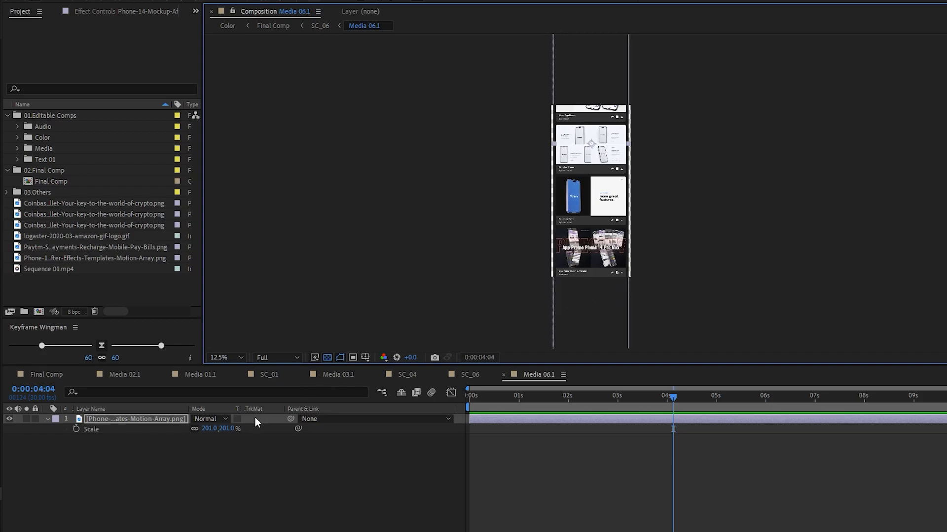
pyautogui.moveTo(226, 429); pyautogui.dragTo(547, 510)
# Set the capture layer's Position to 548, 9417 so the top of the page lines up with the composition's top.
pyautogui.press('p')
pyautogui.moveTo(218, 429); pyautogui.dragTo(270, 470)
pyautogui.moveTo(238, 428); pyautogui.dragTo(944, 493)
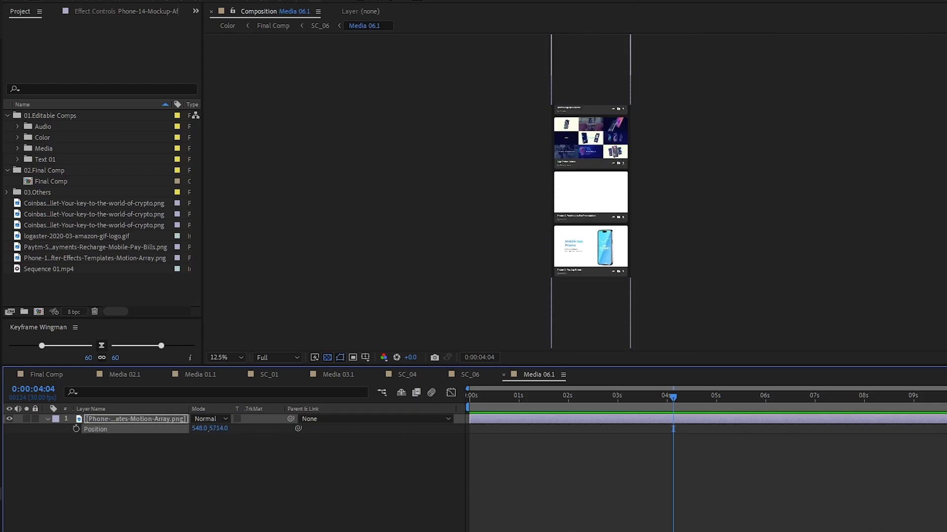
pyautogui.moveTo(217, 429); pyautogui.dragTo(904, 478)
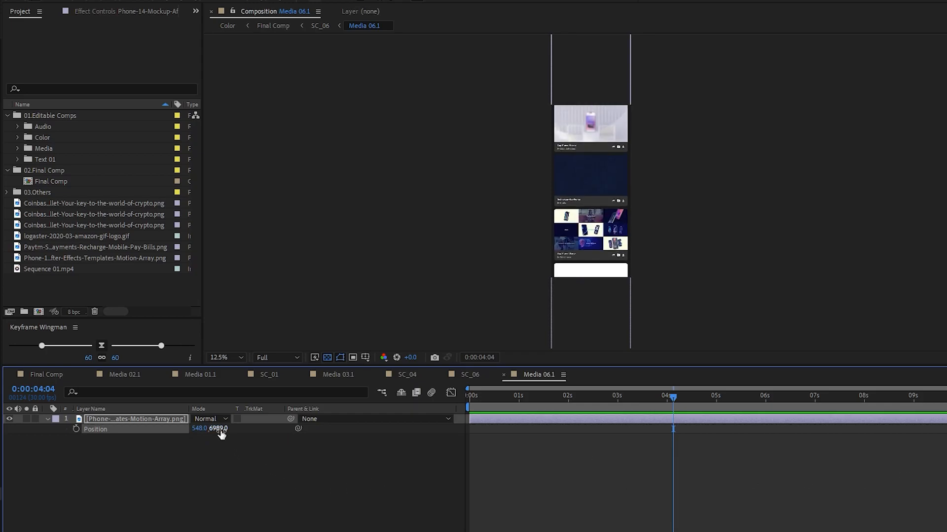
pyautogui.moveTo(220, 429); pyautogui.dragTo(868, 477)
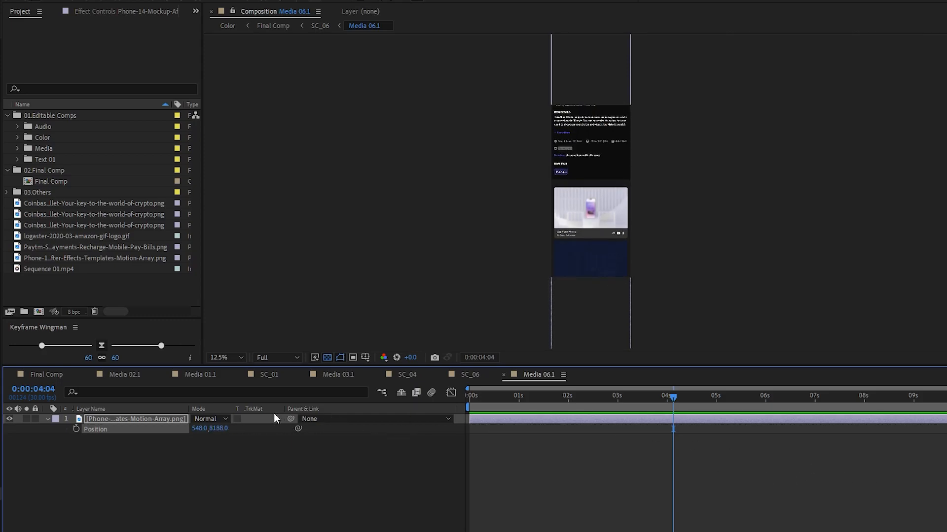
pyautogui.moveTo(212, 428); pyautogui.dragTo(927, 439)
pyautogui.scroll(1, 613, 127)
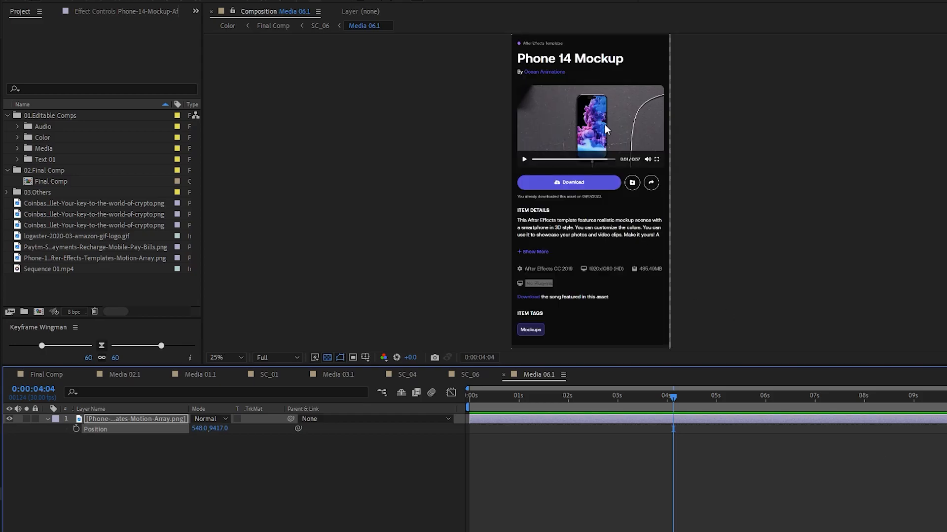
# Add a Position keyframe to the capture layer at about 8 seconds.
pyautogui.scroll(-1, 606, 126)
pyautogui.moveTo(673, 395); pyautogui.dragTo(867, 398)
pyautogui.click(76, 429)
# Set the capture layer's Position to 548, -6983 at 0 seconds so the scroll starts from the page's end.
pyautogui.press('pageup')
pyautogui.press('pageup')
pyautogui.press('pageup')
pyautogui.press('pageup')
pyautogui.press('pageup')
pyautogui.press('pageup')
pyautogui.press('pageup')
pyautogui.press('pageup')
pyautogui.press('pageup')
pyautogui.press('pageup')
pyautogui.press('pageup')
pyautogui.press('pageup')
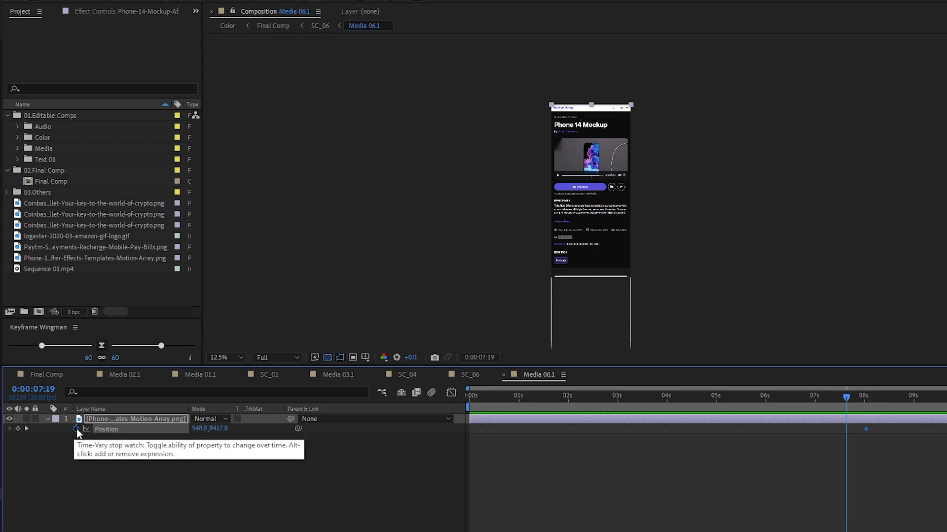
pyautogui.moveTo(499, 401); pyautogui.dragTo(448, 402)
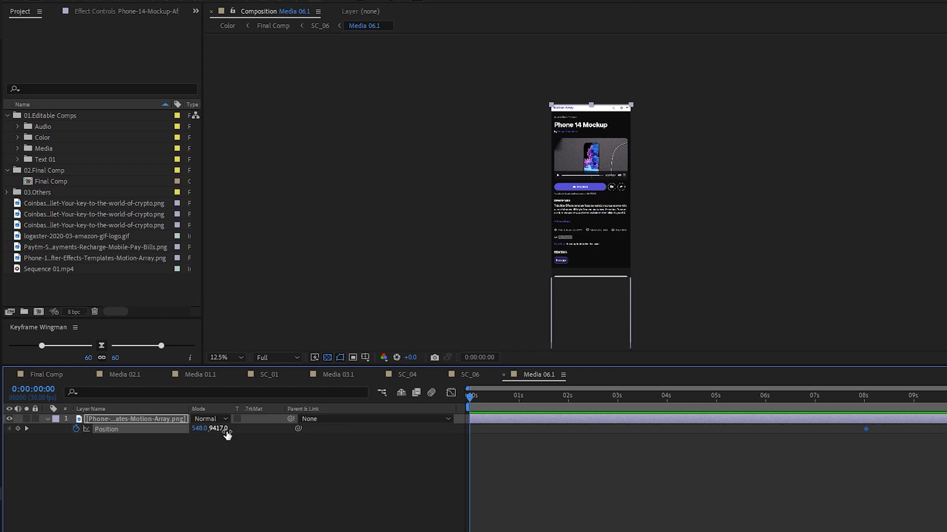
pyautogui.moveTo(227, 433); pyautogui.dragTo(122, 429)
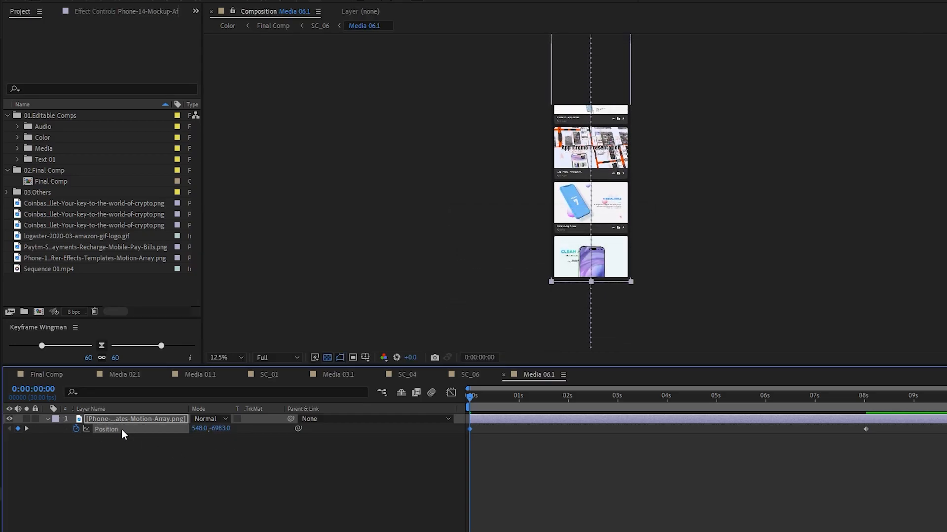
# Scrub through the page scroll in Media 06.1 and check it on the phone in Final Comp up to about 56 seconds.
pyautogui.moveTo(475, 396); pyautogui.dragTo(874, 414)
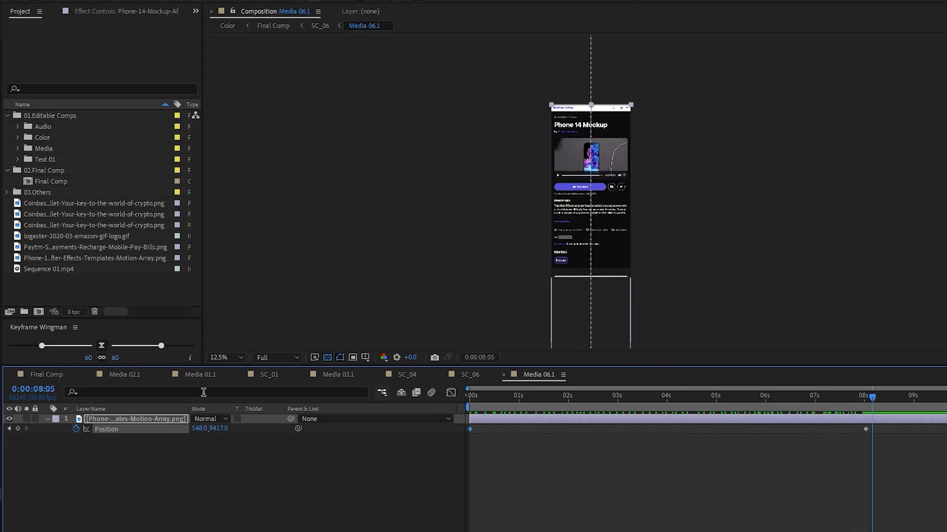
pyautogui.click(69, 373)
pyautogui.moveTo(863, 403); pyautogui.dragTo(946, 399)
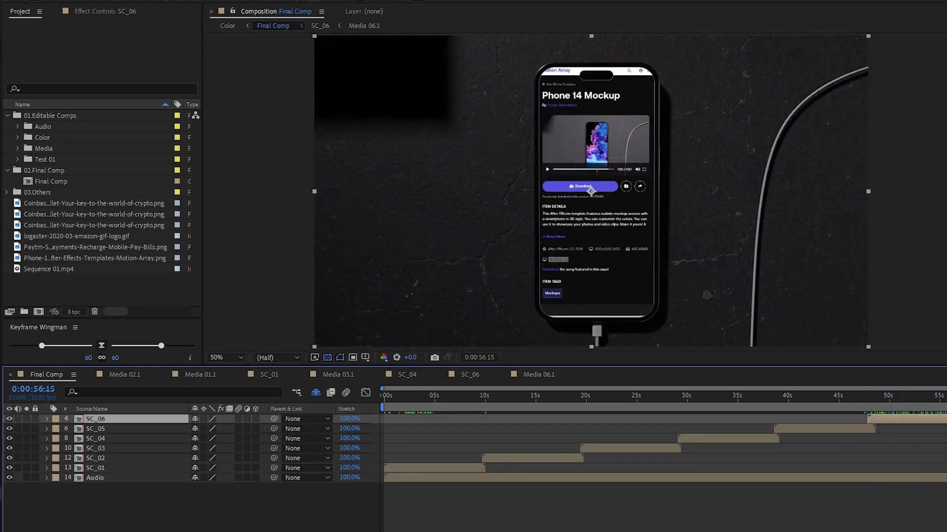
# Apply Easy Ease to both Position keyframes of the capture layer in Media 06.1.
pyautogui.click(538, 374)
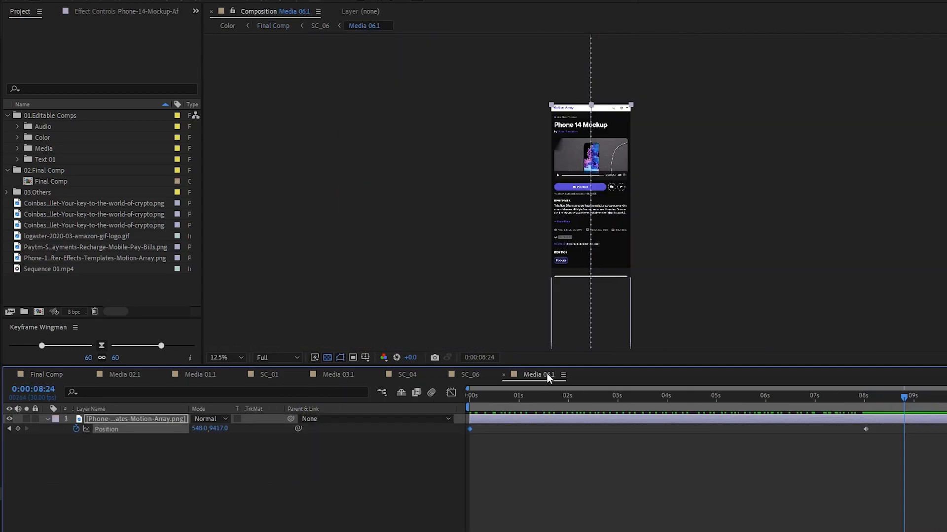
pyautogui.moveTo(893, 448); pyautogui.dragTo(469, 417)
pyautogui.rightClick(866, 430)
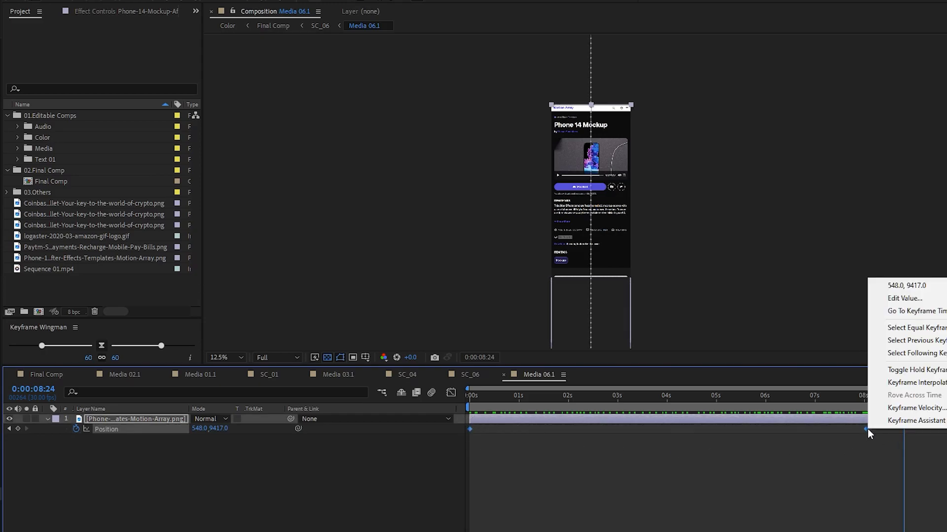
pyautogui.moveTo(904, 422)
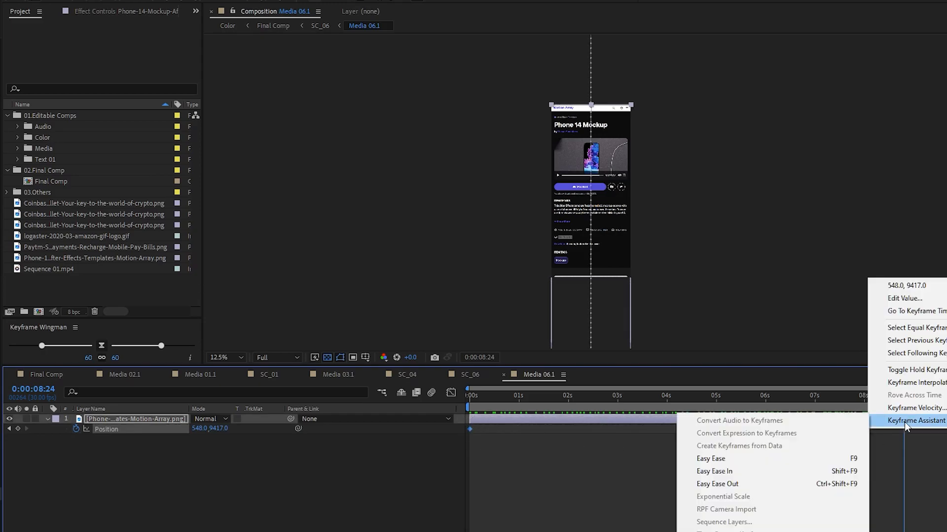
pyautogui.click(733, 462)
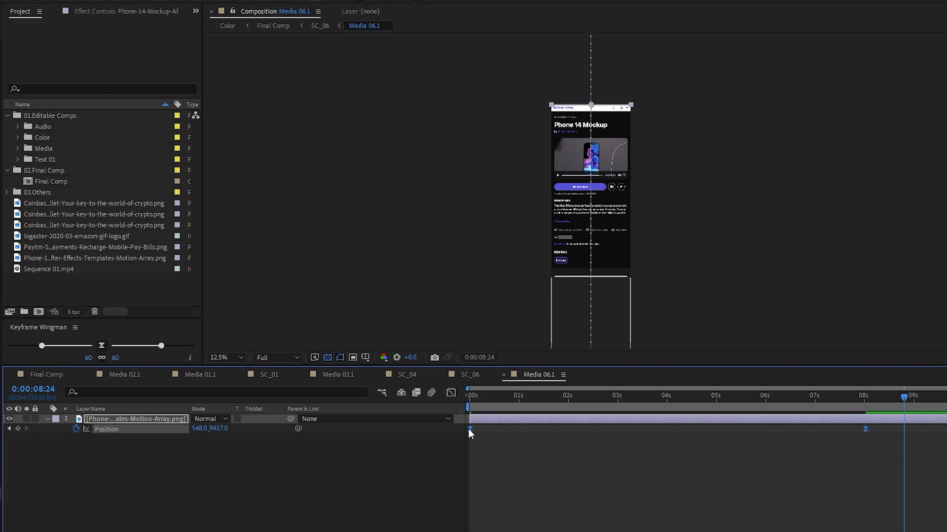
# Reshape the Position speed graph to peak early and slow down gradually, and preview the scroll in Final Comp.
pyautogui.click(451, 392)
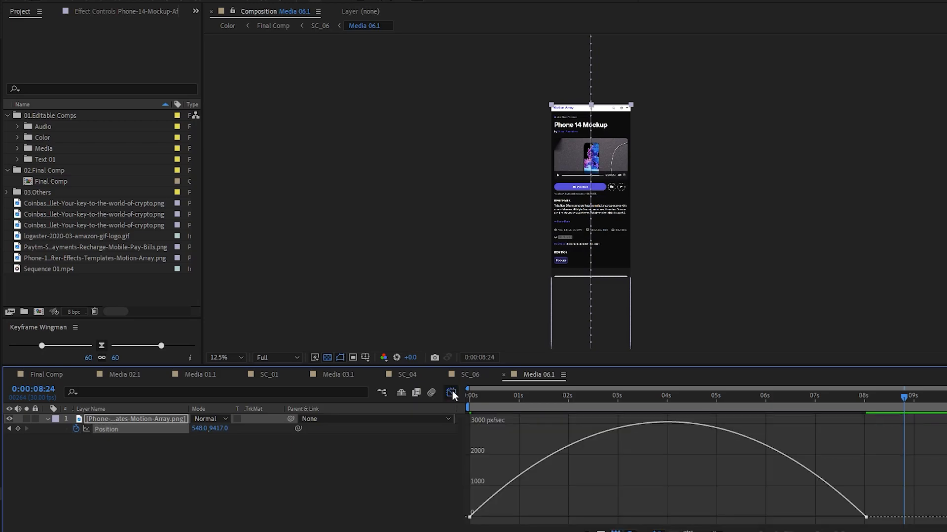
pyautogui.moveTo(903, 506); pyautogui.dragTo(602, 511)
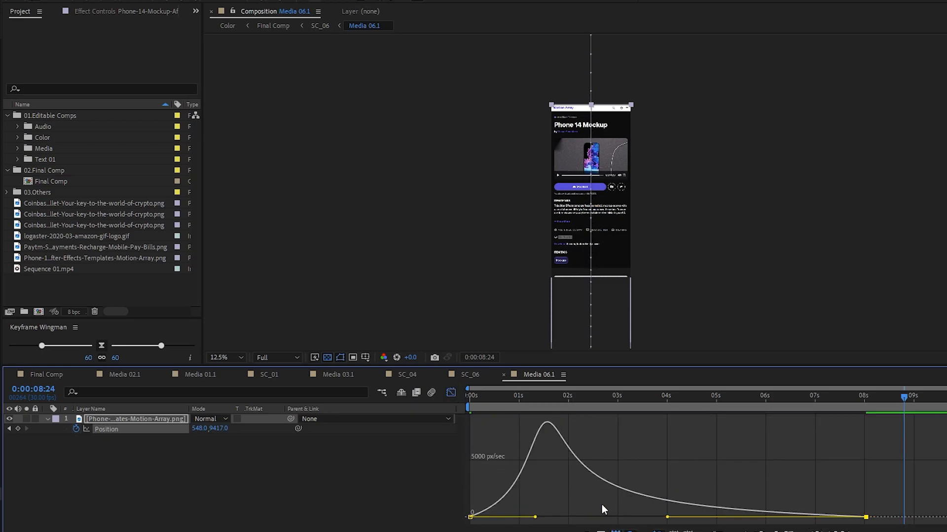
pyautogui.click(451, 392)
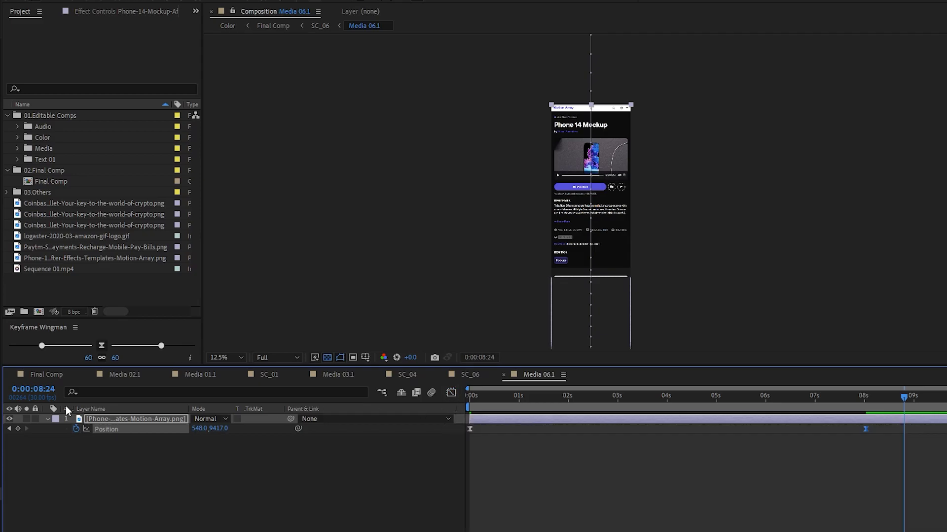
pyautogui.click(58, 383)
pyautogui.moveTo(864, 398); pyautogui.dragTo(946, 409)
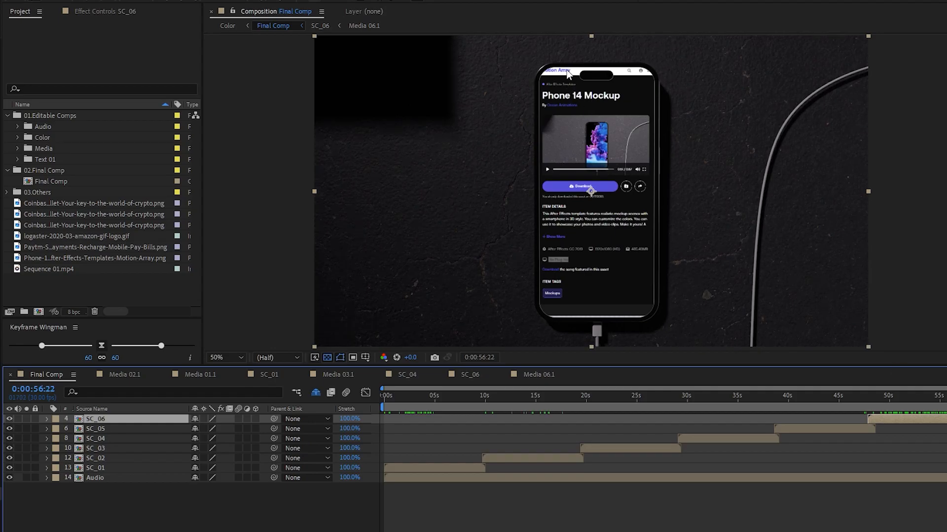
# Lower the page at the 0:00:08:01 keyframe in Media 06.1 by setting its Position to 548, 9535.
pyautogui.click(547, 377)
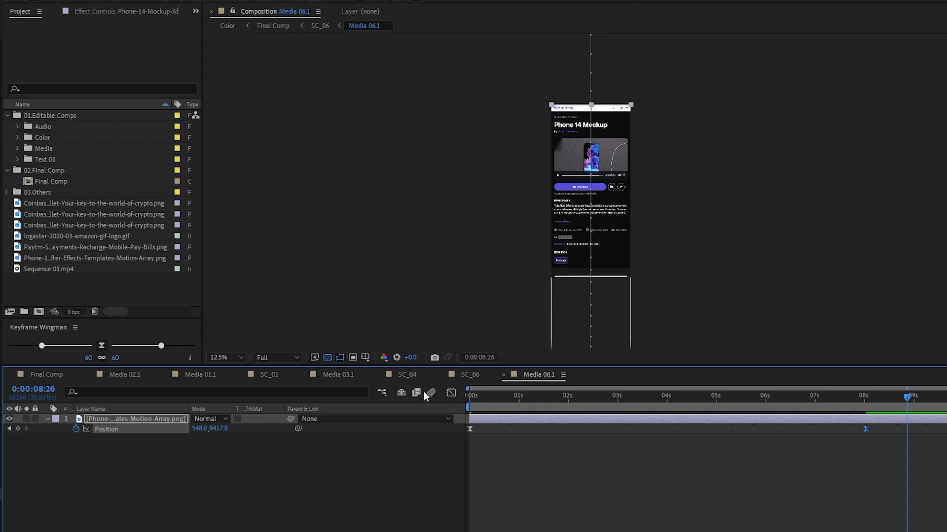
pyautogui.click(239, 443)
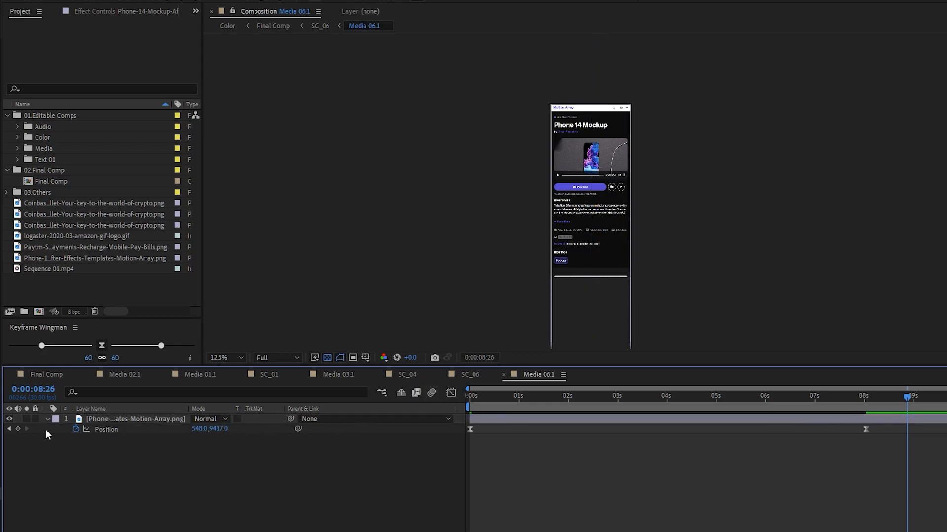
pyautogui.click(8, 429)
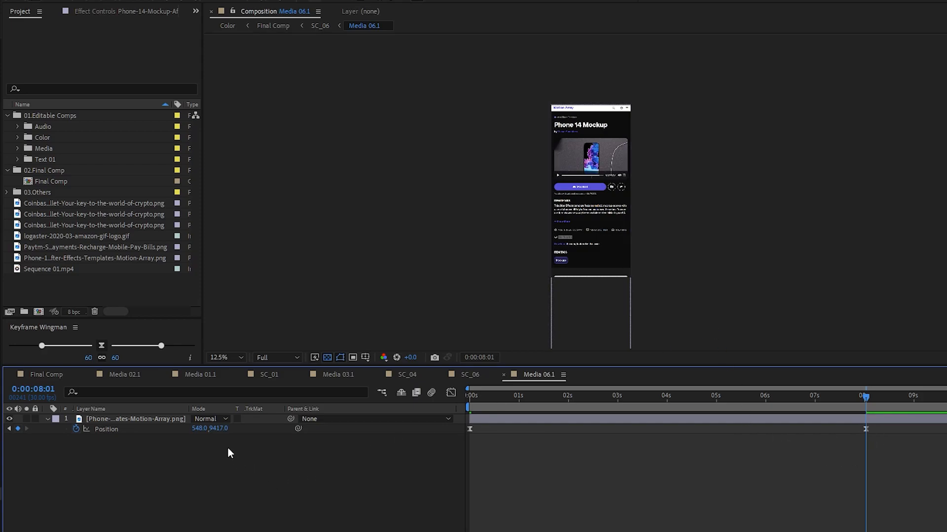
pyautogui.moveTo(218, 429); pyautogui.dragTo(251, 427)
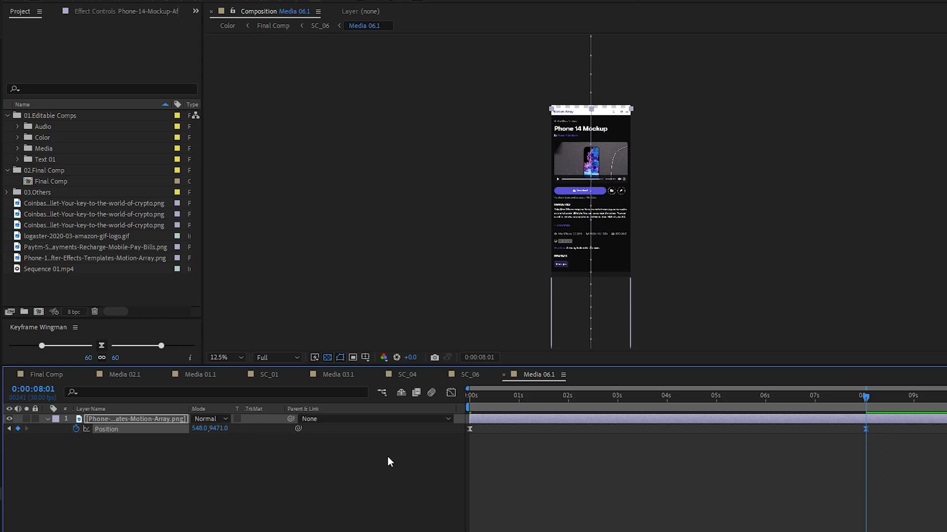
pyautogui.click(831, 398)
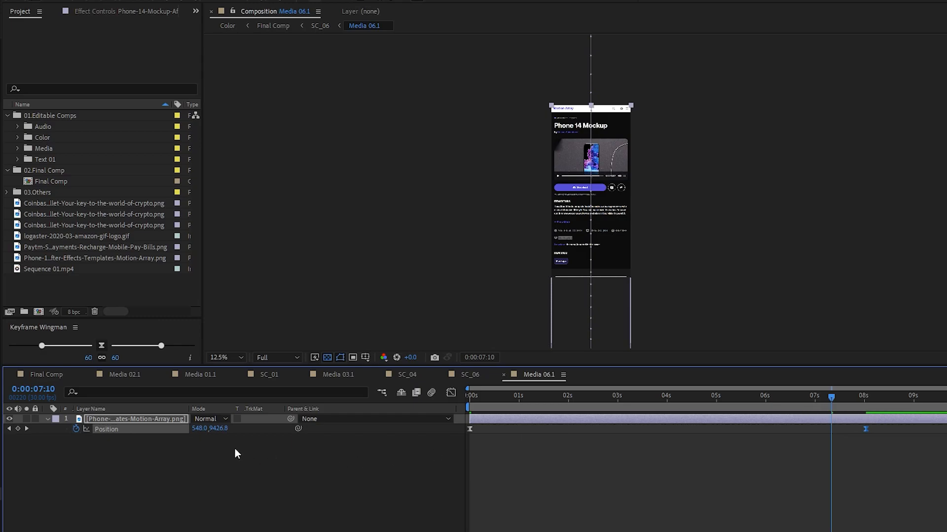
pyautogui.moveTo(218, 433); pyautogui.dragTo(202, 433)
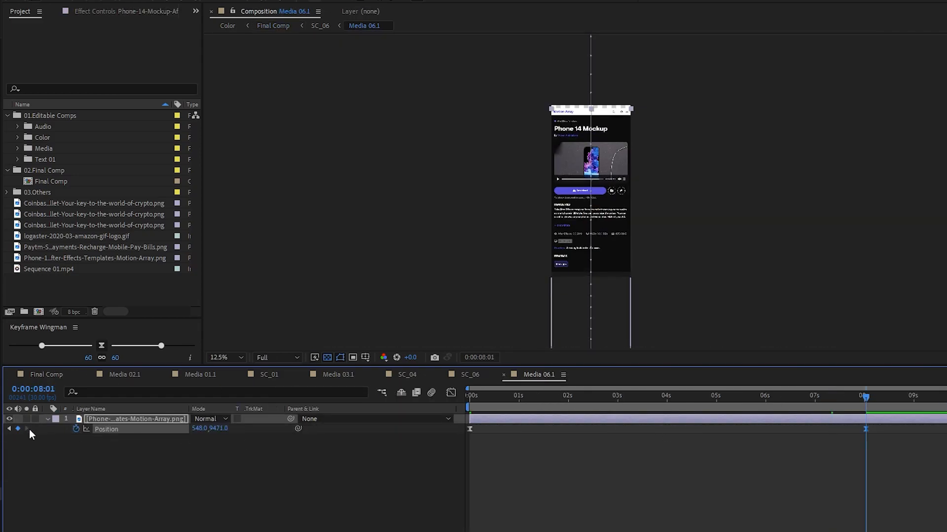
pyautogui.moveTo(219, 430); pyautogui.dragTo(250, 432)
# Check in Final Comp how the lowered page header sits below the phone's notch, comparing it with Media 06.1.
pyautogui.click(44, 375)
pyautogui.click(538, 375)
pyautogui.scroll(1, 584, 134)
pyautogui.scroll(-1, 584, 135)
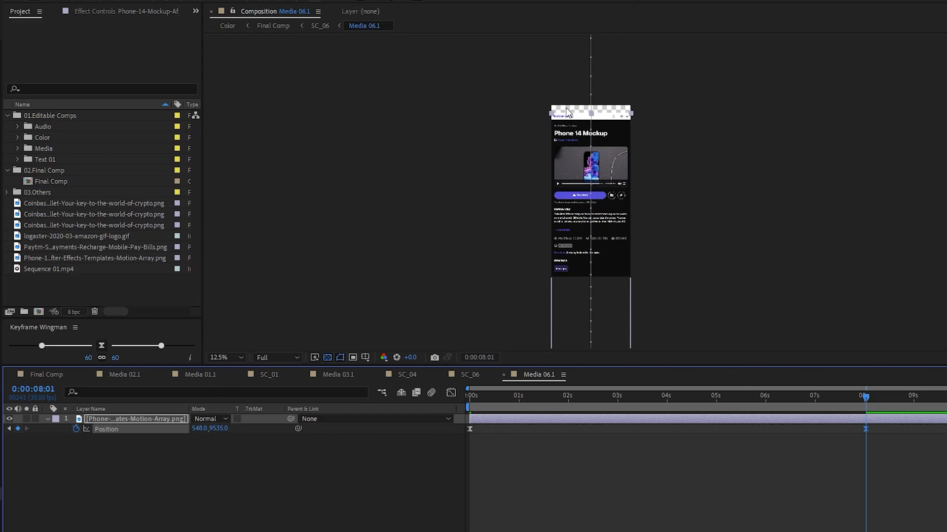
pyautogui.click(46, 375)
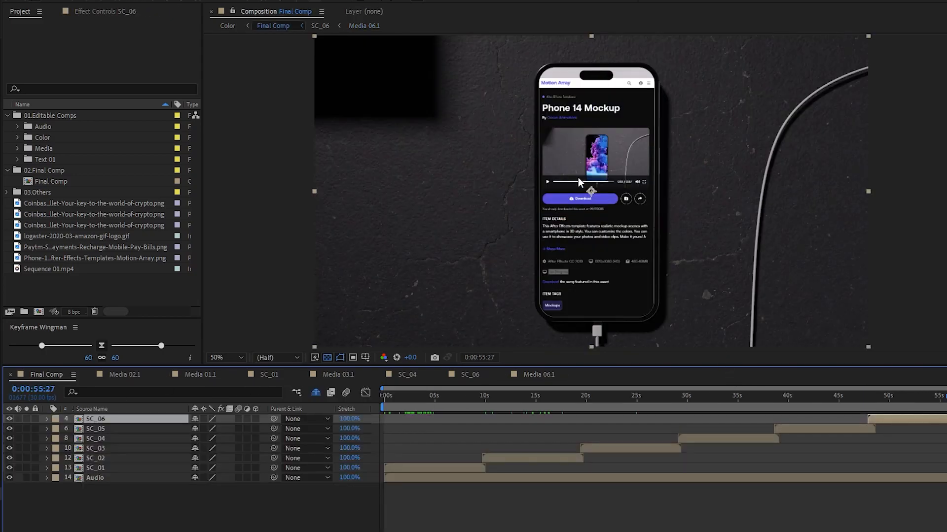
# Add a black 1101 x 2386 px solid to Media 06.1 and place it beneath the page capture layer.
pyautogui.click(526, 374)
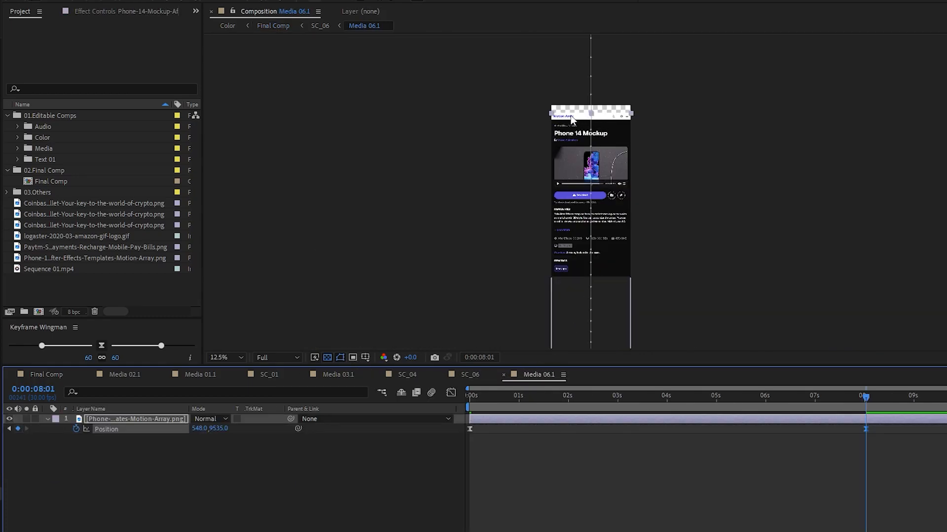
pyautogui.rightClick(158, 475)
pyautogui.moveTo(231, 340)
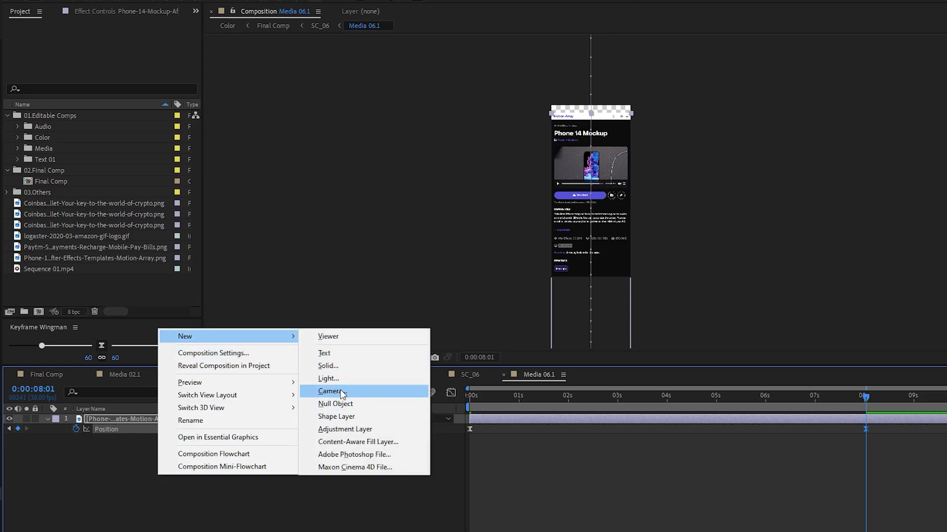
pyautogui.click(329, 365)
pyautogui.click(811, 278)
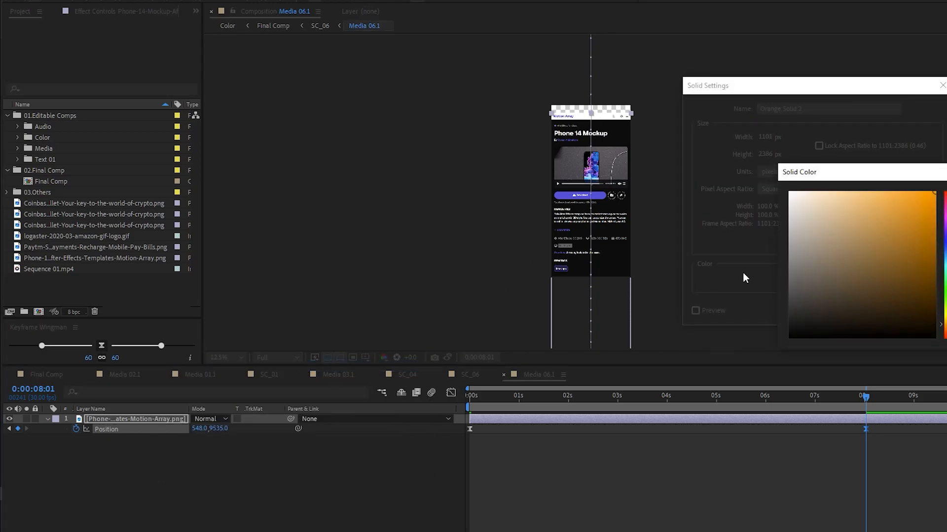
pyautogui.press('Return')
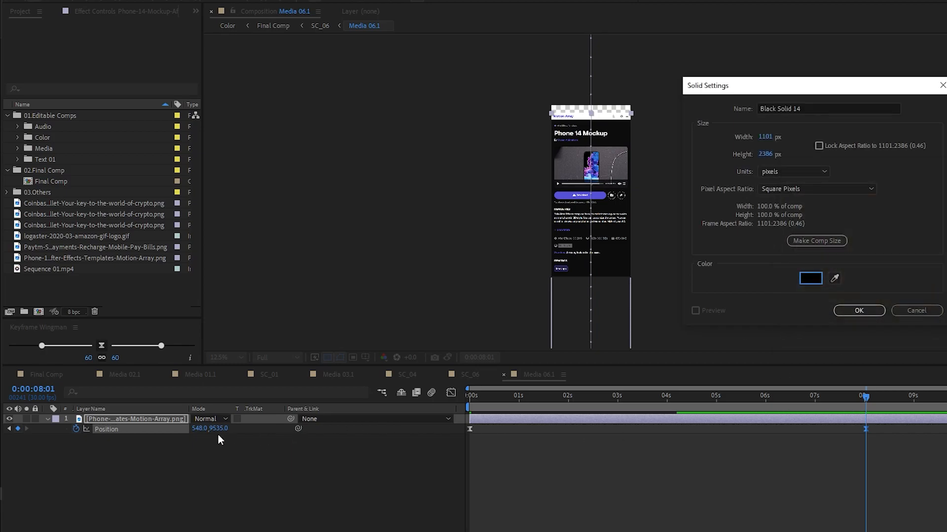
pyautogui.click(839, 311)
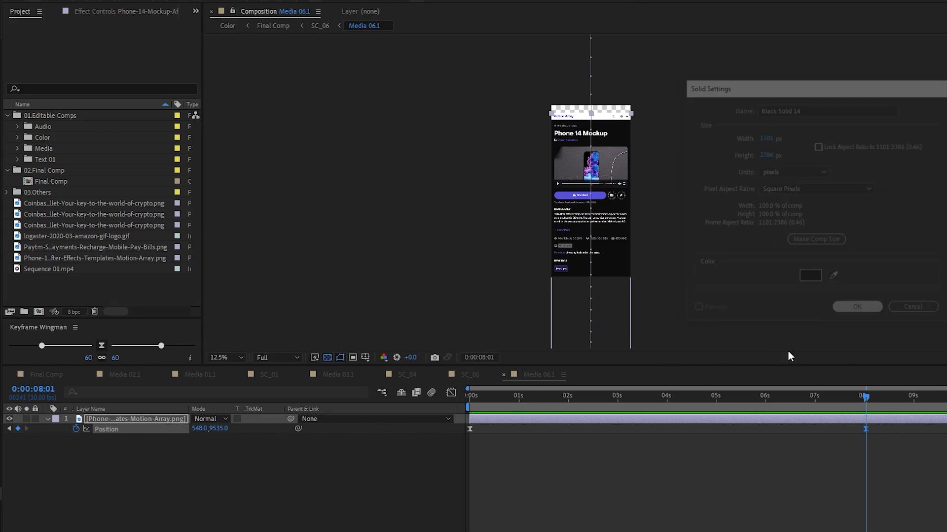
pyautogui.moveTo(133, 422); pyautogui.dragTo(135, 455)
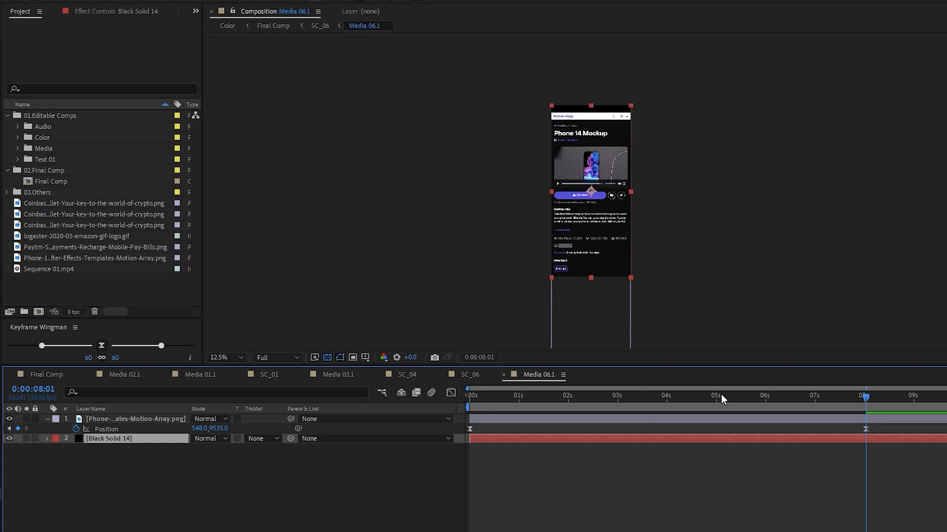
# Check the black backing around the phone's notch in Final Comp and look over the earlier scenes, including the one at 0:00:36:01.
pyautogui.click(30, 374)
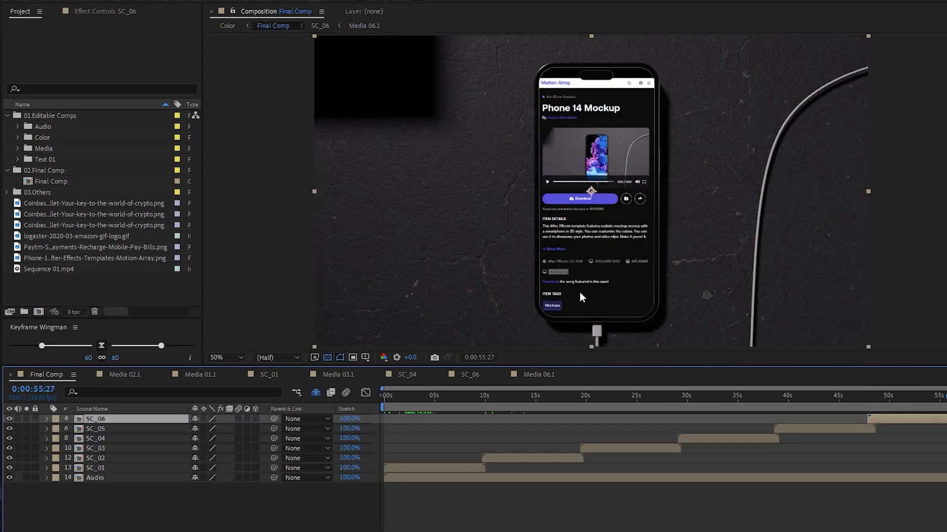
pyautogui.click(823, 398)
pyautogui.click(747, 395)
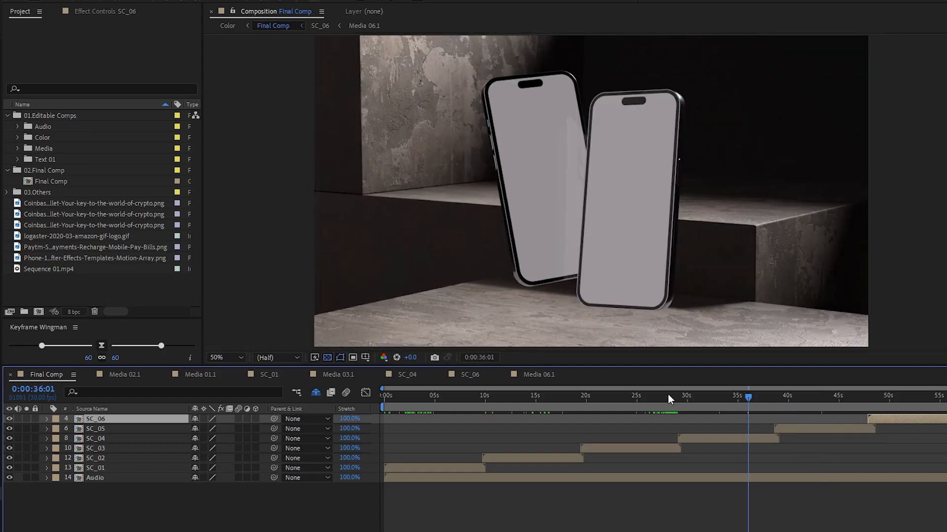
pyautogui.click(668, 396)
pyautogui.click(752, 396)
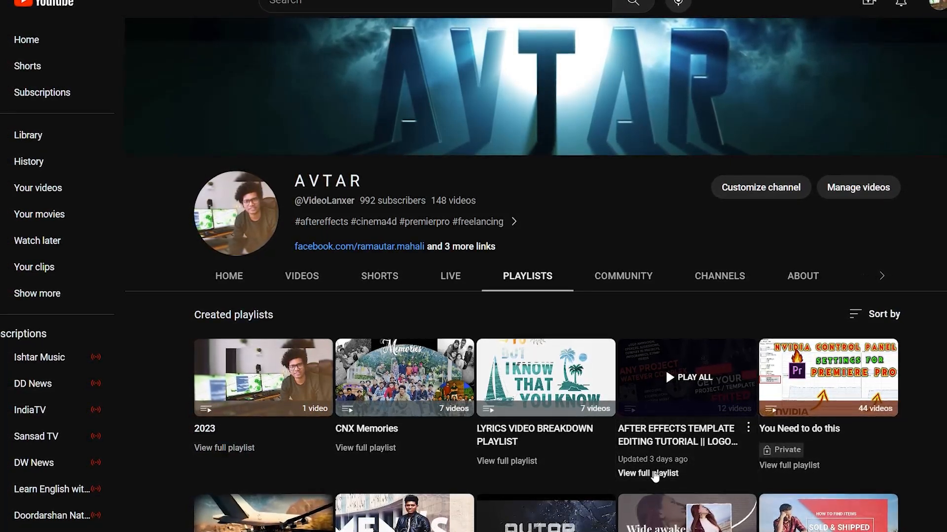
# On the YouTube channel, open the full After Effects template editing playlist and look through its videos.
pyautogui.click(655, 474)
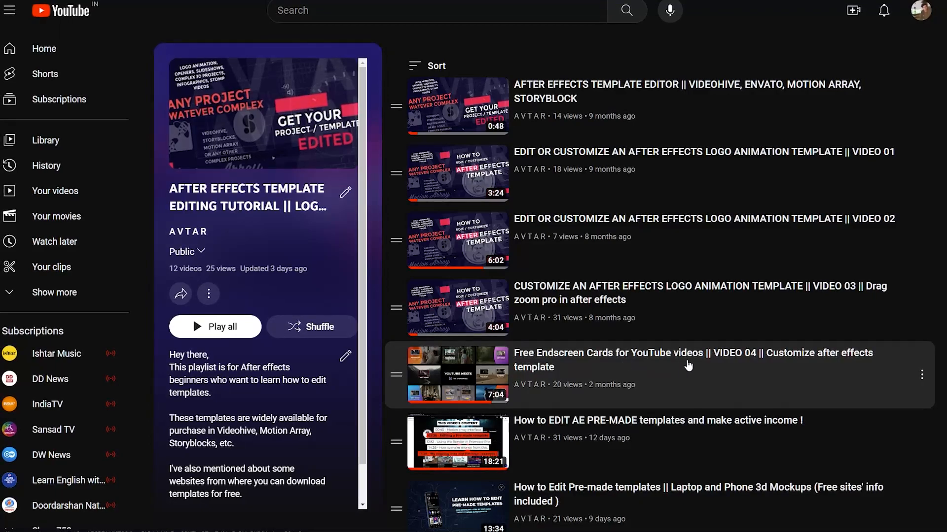
pyautogui.scroll(-2, 689, 364)
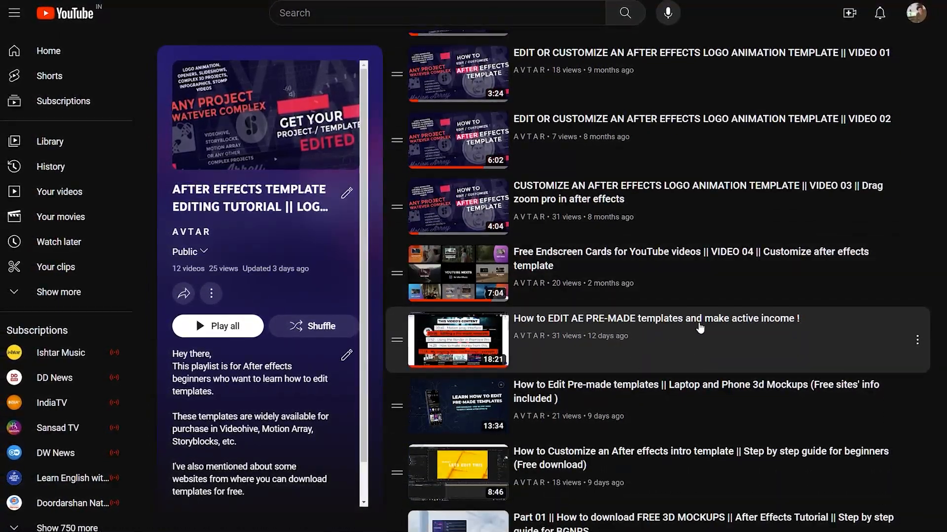
pyautogui.scroll(-5, 697, 328)
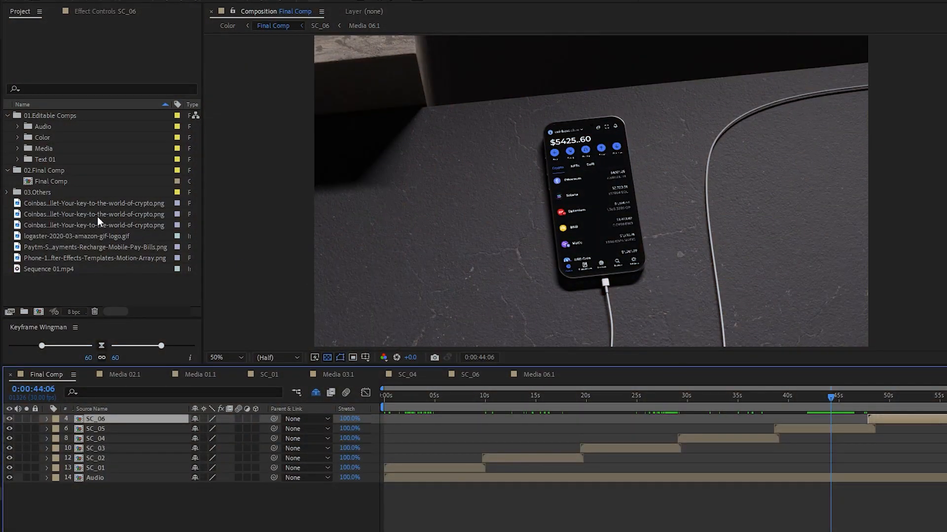
# Open the Text 01 composition from the Text 01 folder and toggle the visibility of its phone mockup text layer.
pyautogui.click(49, 160)
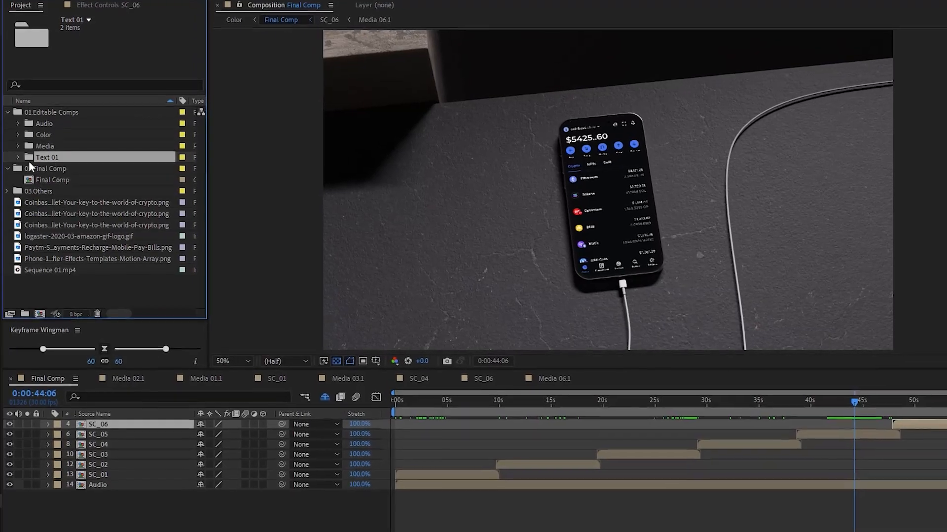
pyautogui.click(19, 155)
pyautogui.doubleClick(62, 164)
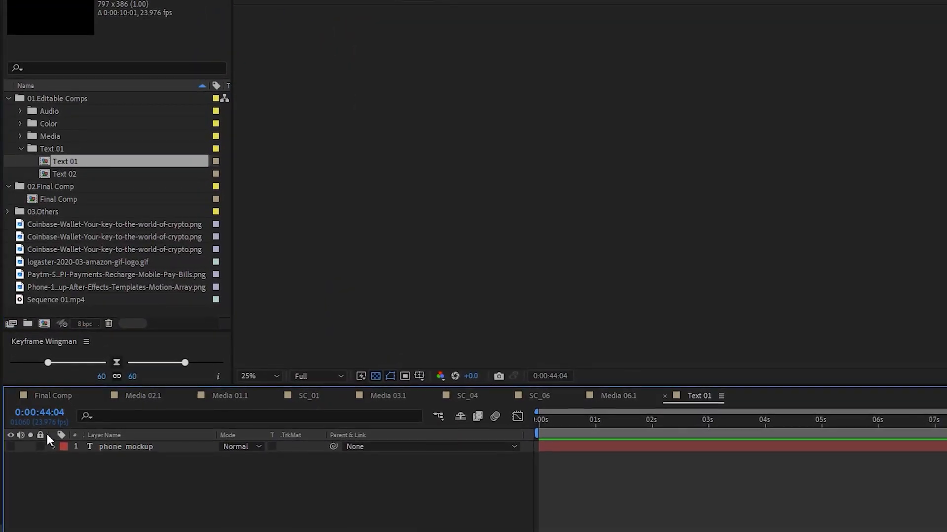
pyautogui.click(11, 447)
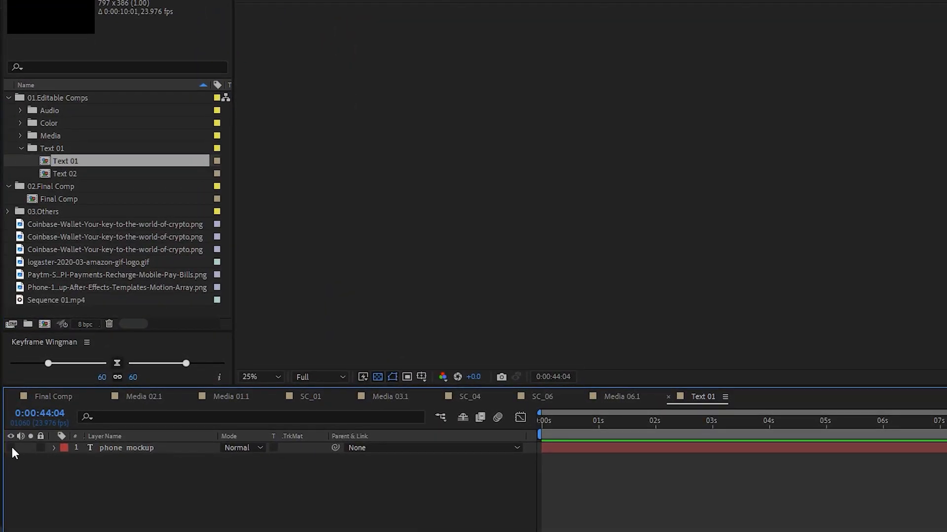
# Locate the PHONE MOCKUP title in Final Comp at 0:00:02:14 and select the SC_01 layer that contains it.
pyautogui.click(63, 397)
pyautogui.click(525, 430)
pyautogui.moveTo(526, 423); pyautogui.dragTo(475, 426)
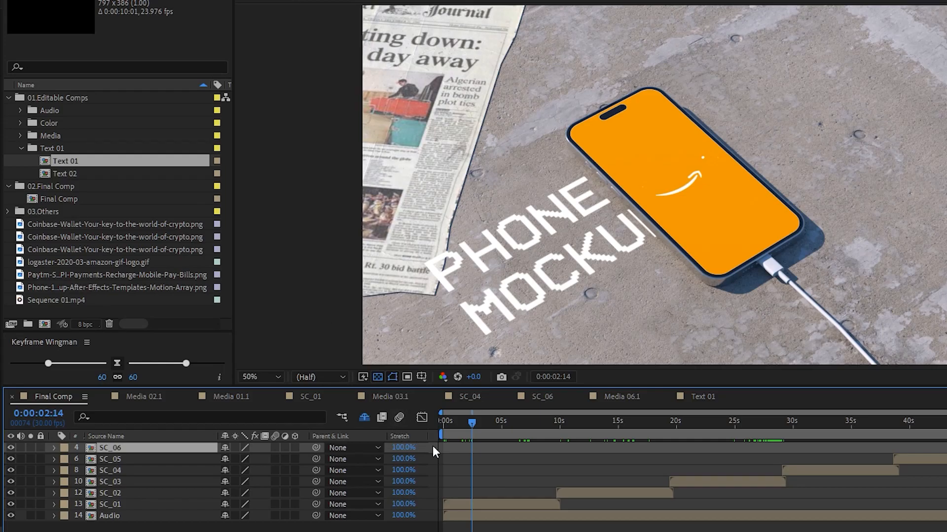
pyautogui.click(472, 503)
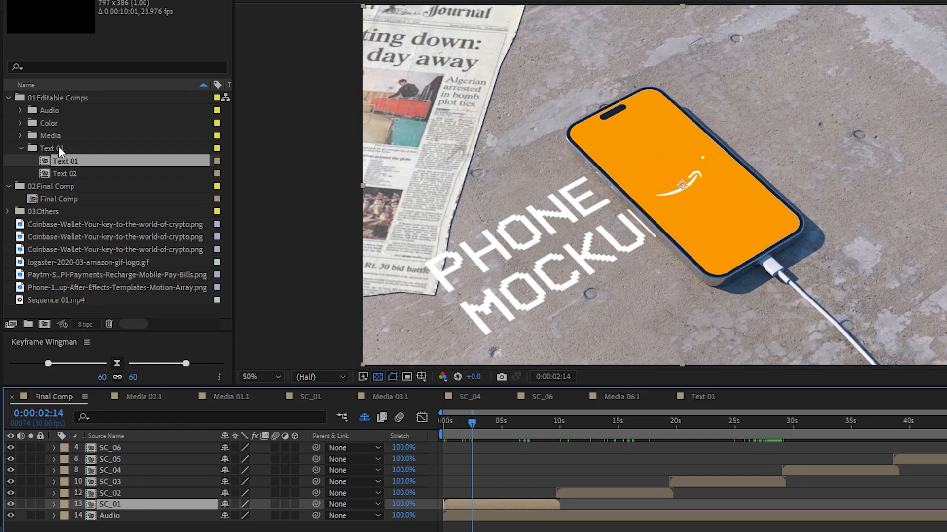
# Reopen the Text 01 composition and turn off its transparency grid to show the title on black.
pyautogui.doubleClick(64, 163)
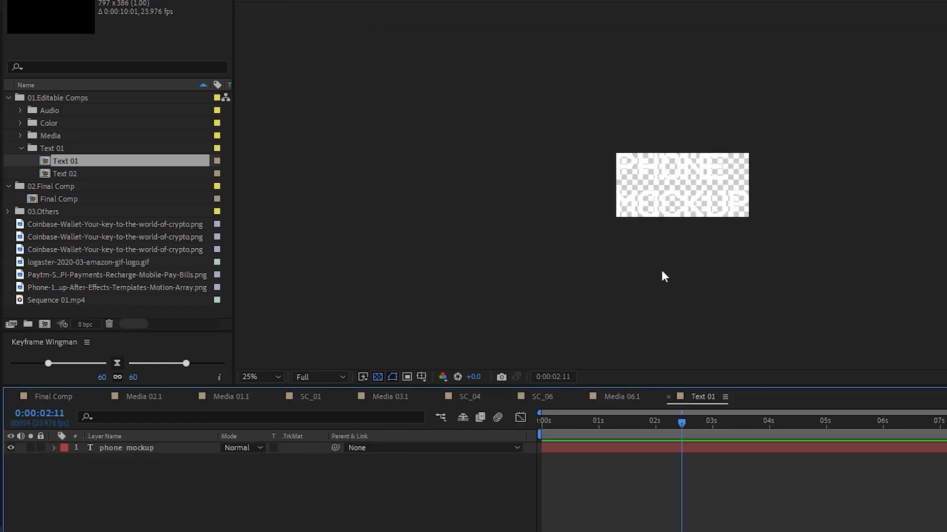
pyautogui.scroll(2, 691, 205)
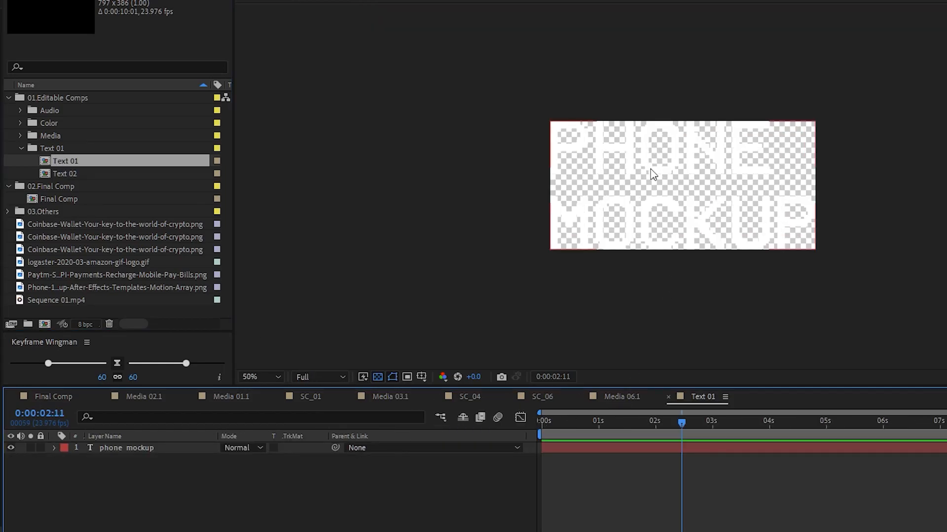
pyautogui.click(377, 378)
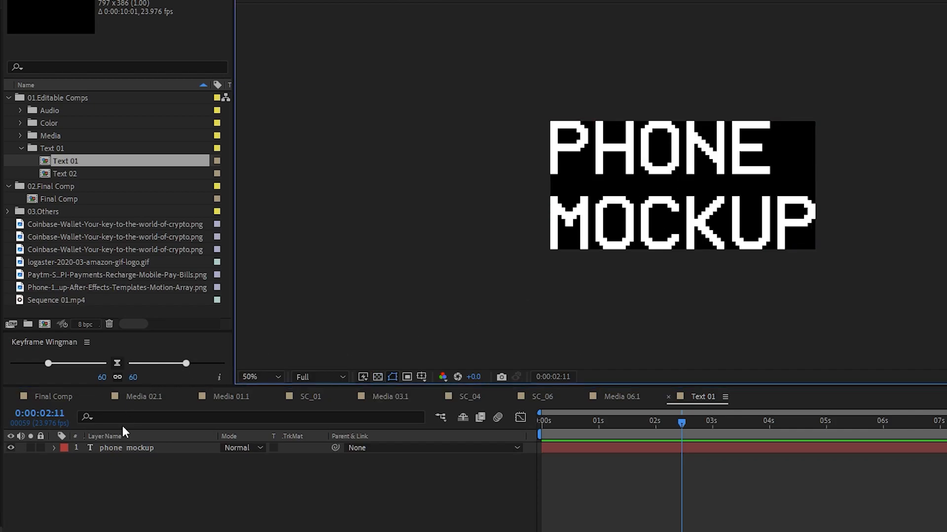
# Replace the PHONE MOCKUP text with "your" on the first line and "name" on the second.
pyautogui.doubleClick(114, 448)
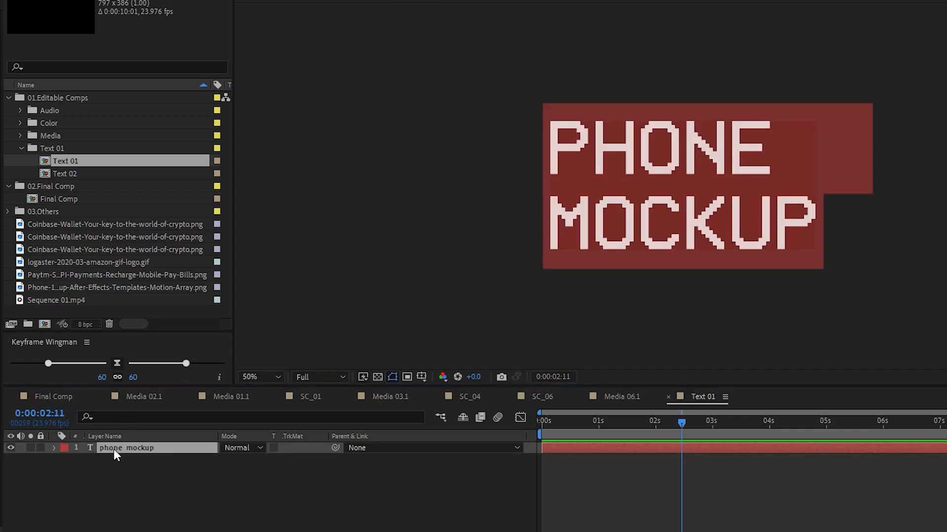
pyautogui.write('your')
pyautogui.press('Return')
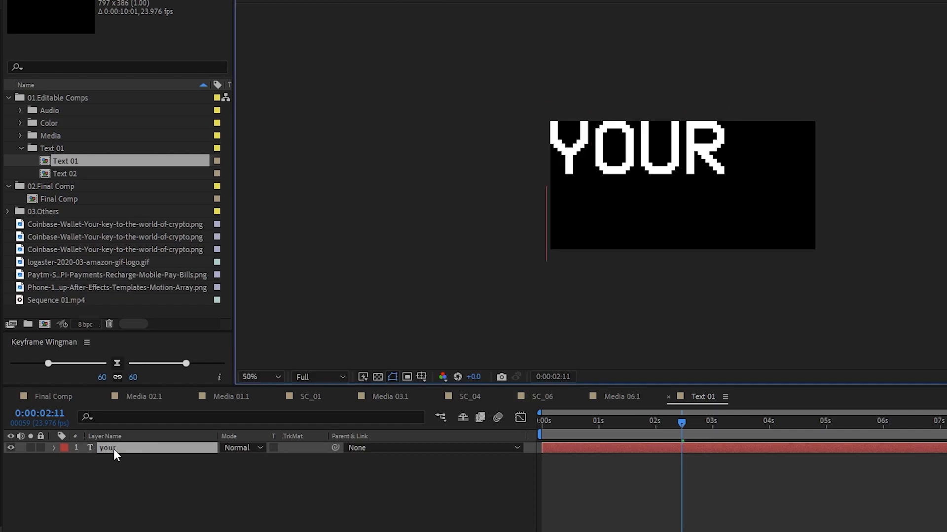
pyautogui.write('name')
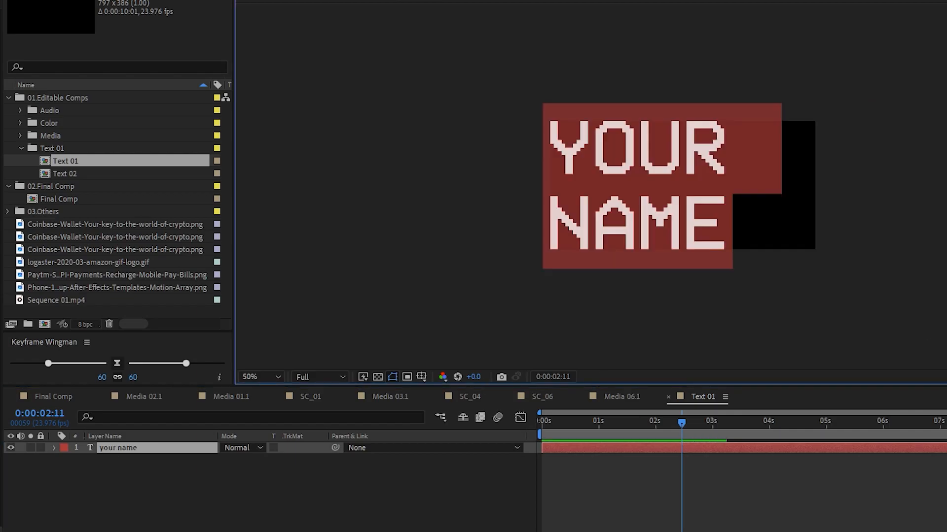
# Change the YOUR NAME title's font to a heavy sans-serif and check the title in Final Comp.
pyautogui.press('Down')
pyautogui.press('Down')
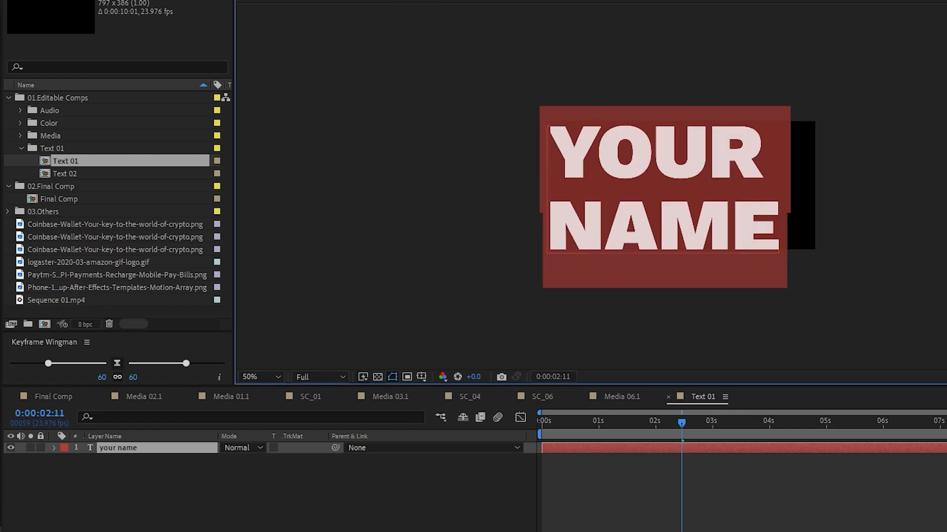
pyautogui.click(55, 400)
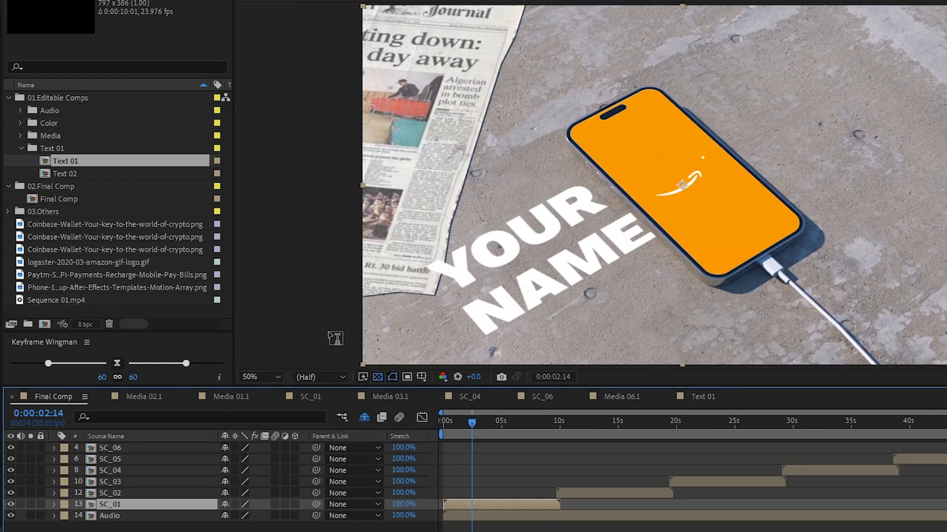
# Reopen Text 01, and look further down the YouTube template editing playlist to the 3D mockup videos, Part 01 to Part 04.
pyautogui.doubleClick(76, 162)
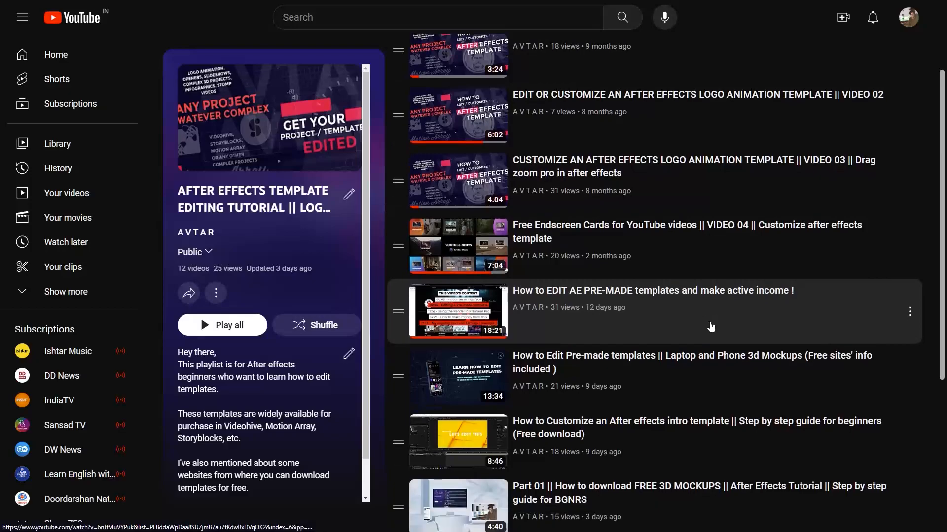
pyautogui.scroll(-5, 710, 327)
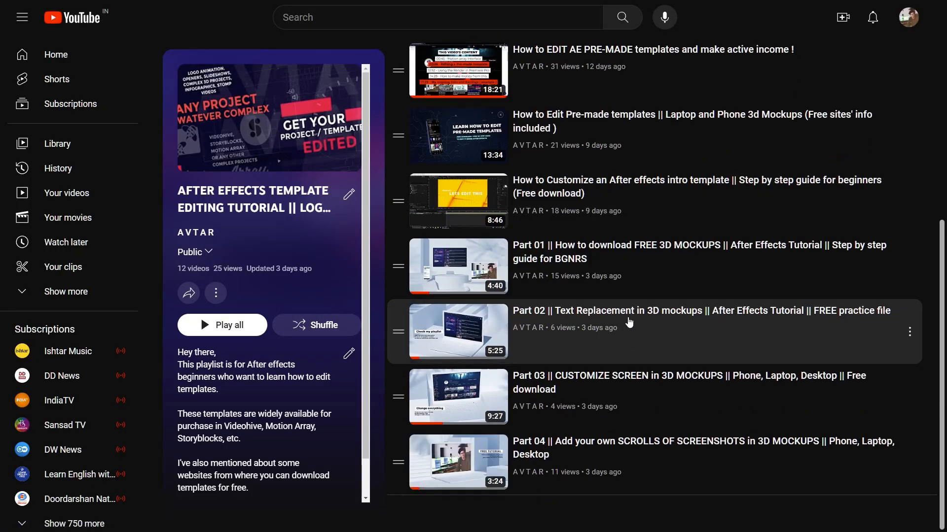